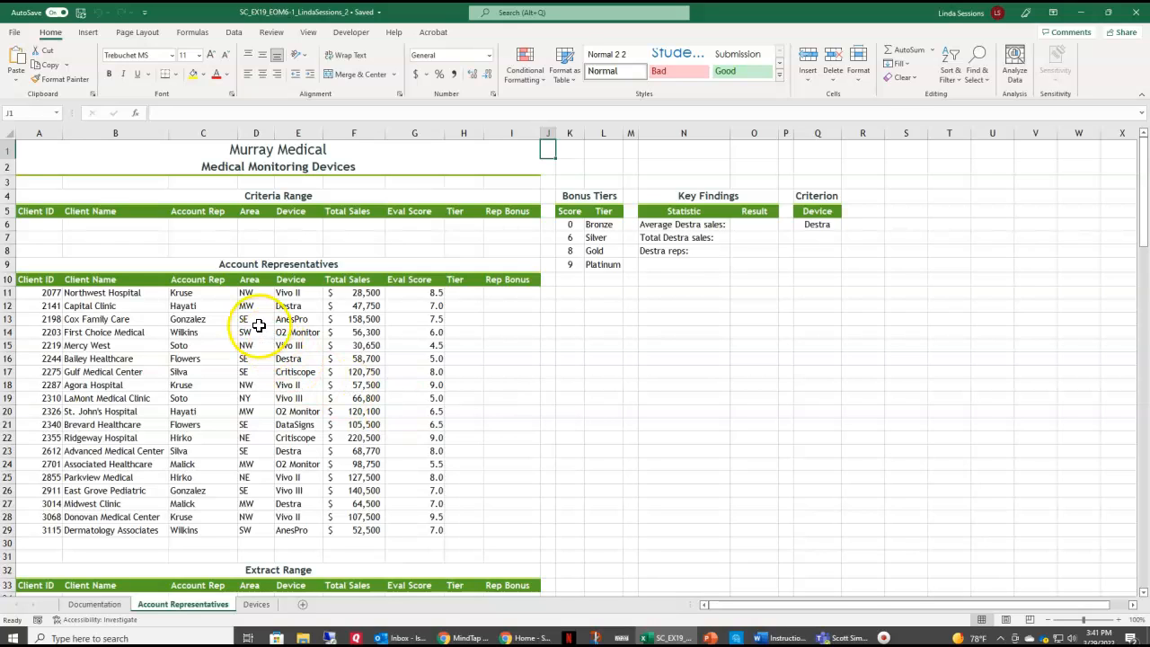
# - Convert the account representatives range A10:I29 into a table, using its first row as headers
pyautogui.click(118, 306)
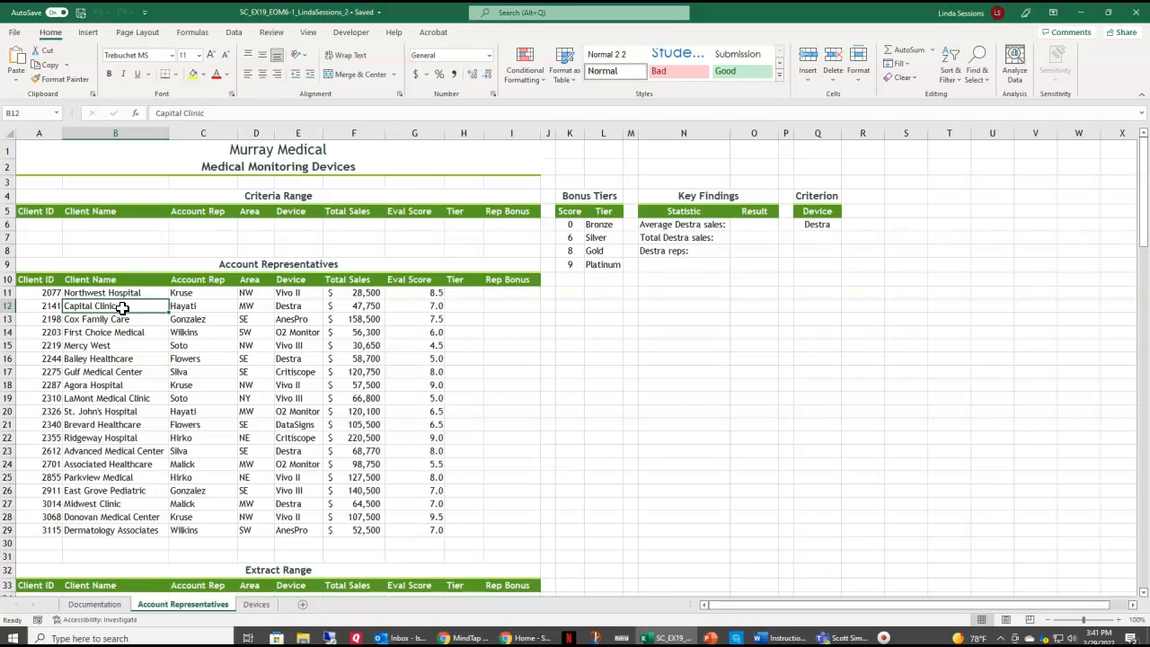
pyautogui.click(34, 279)
pyautogui.moveTo(34, 278); pyautogui.dragTo(493, 525)
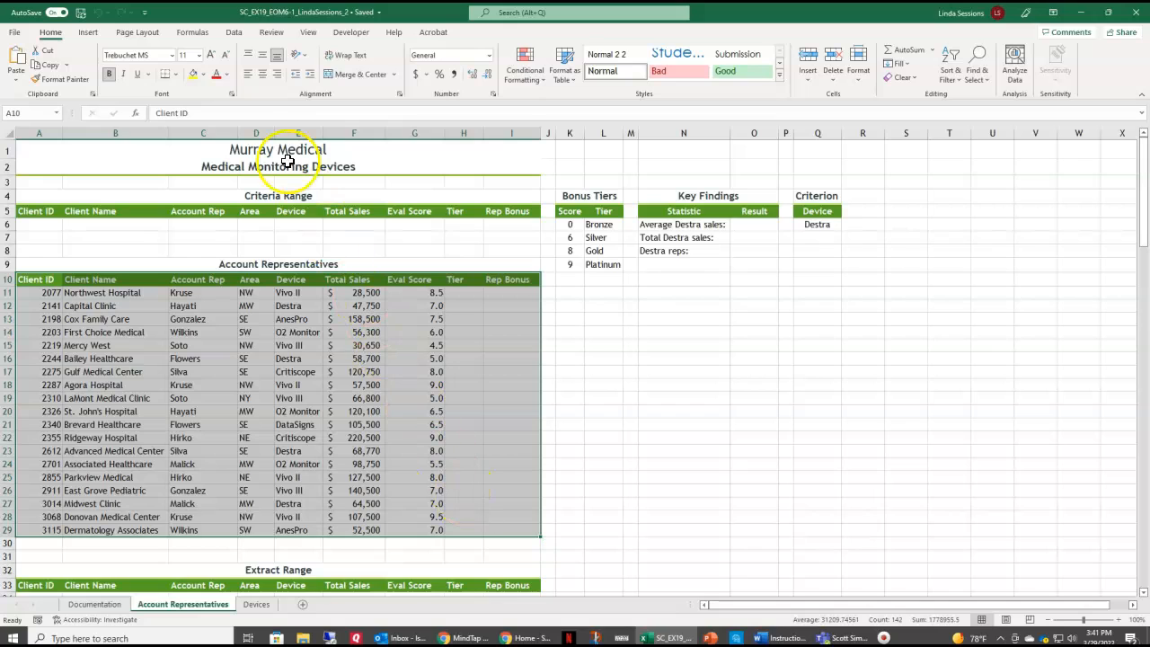
pyautogui.click(89, 36)
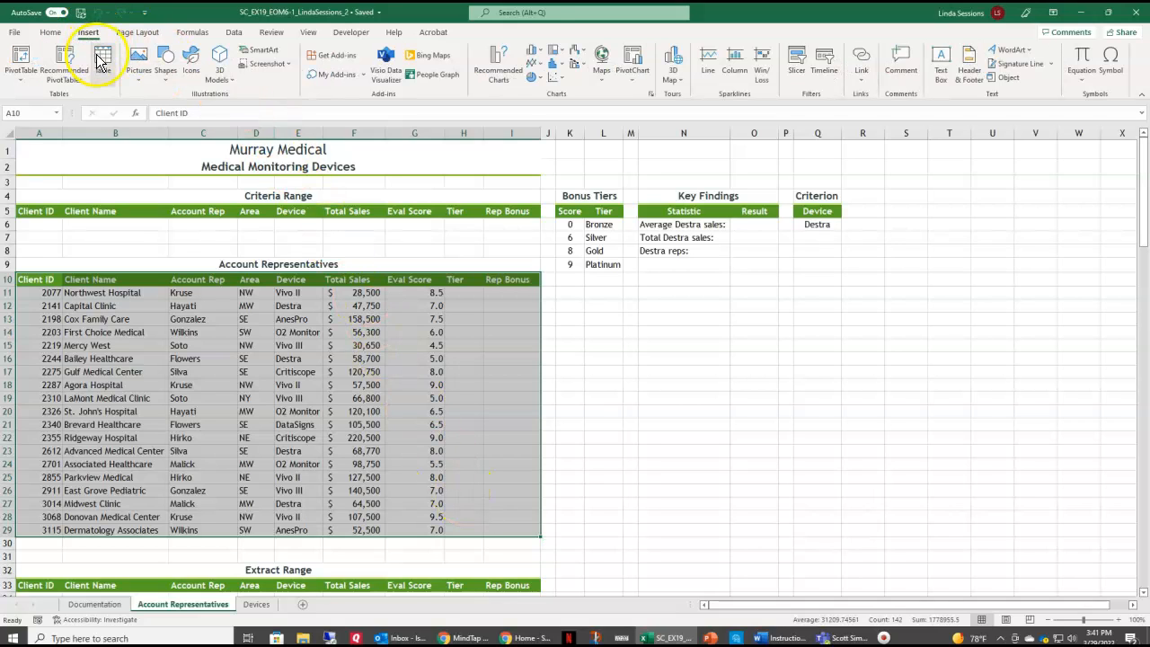
pyautogui.click(104, 68)
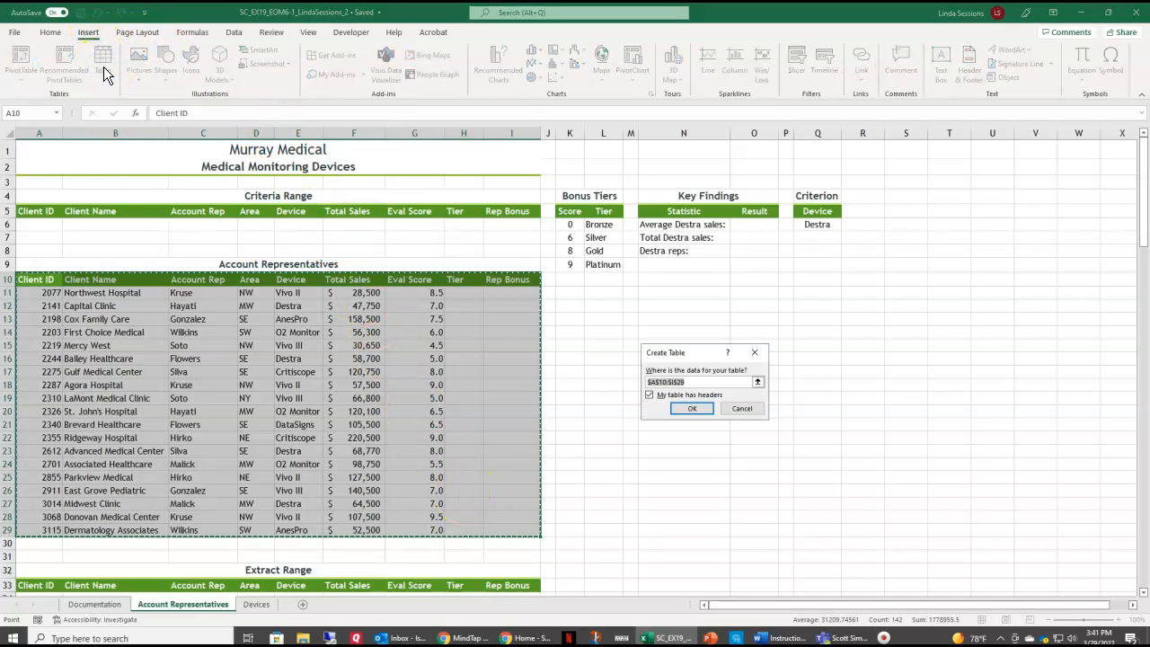
pyautogui.click(693, 410)
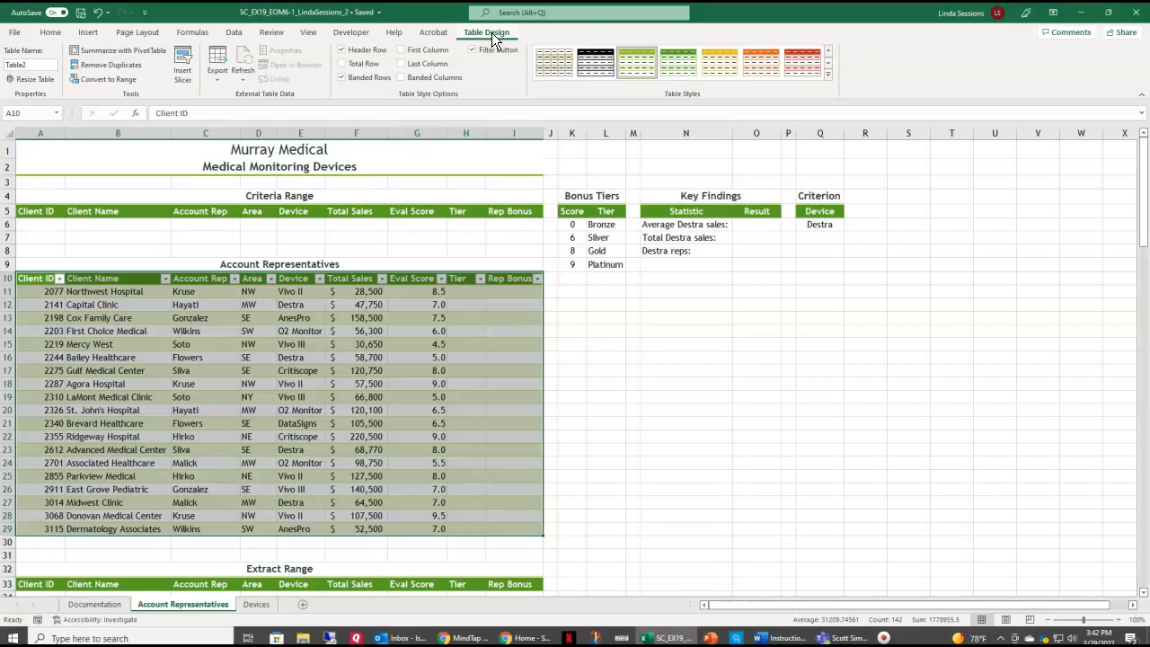
# - Apply the green banded style matching the sheet's heading colour to the table and name the table AccountReps
pyautogui.click(685, 70)
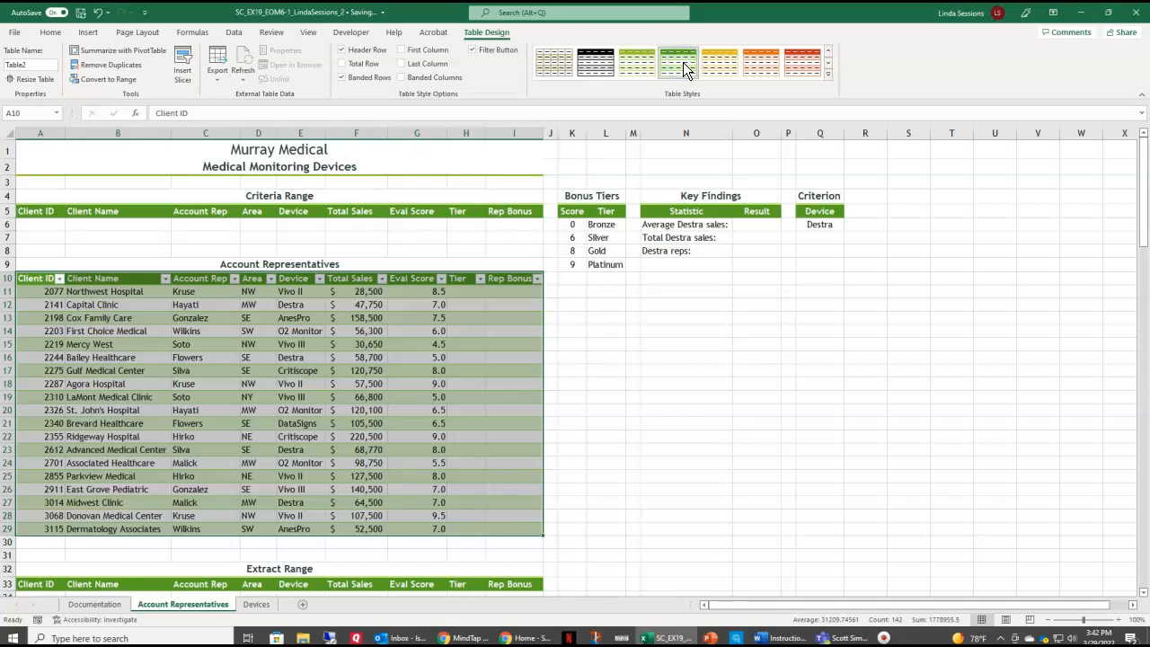
pyautogui.click(680, 64)
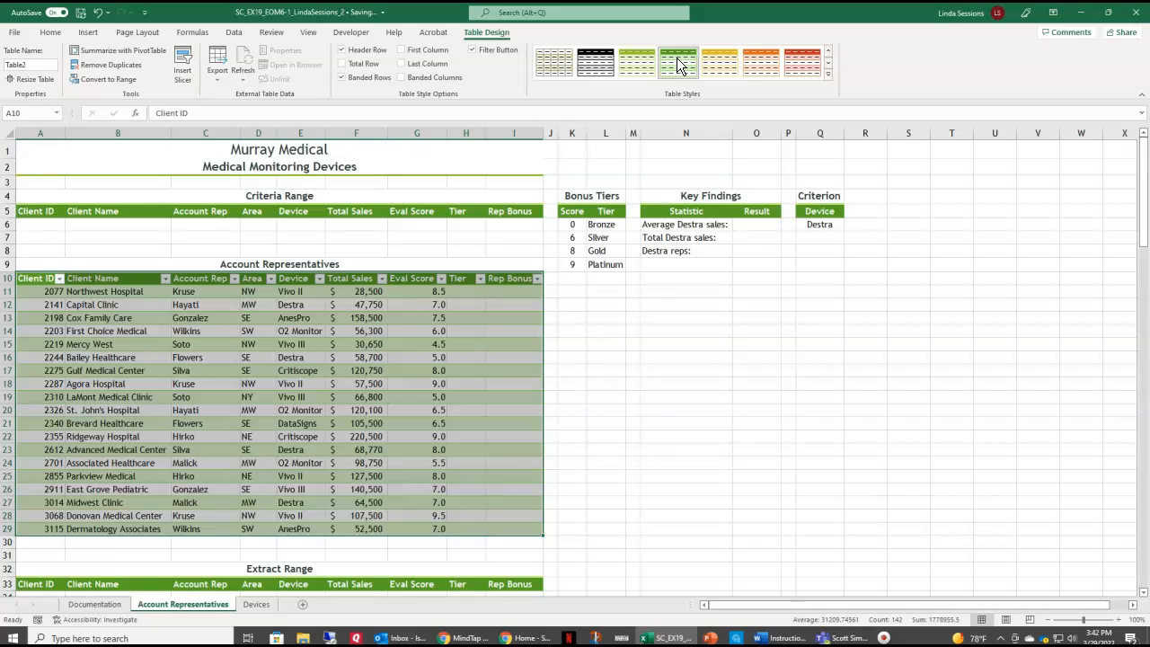
pyautogui.click(34, 63)
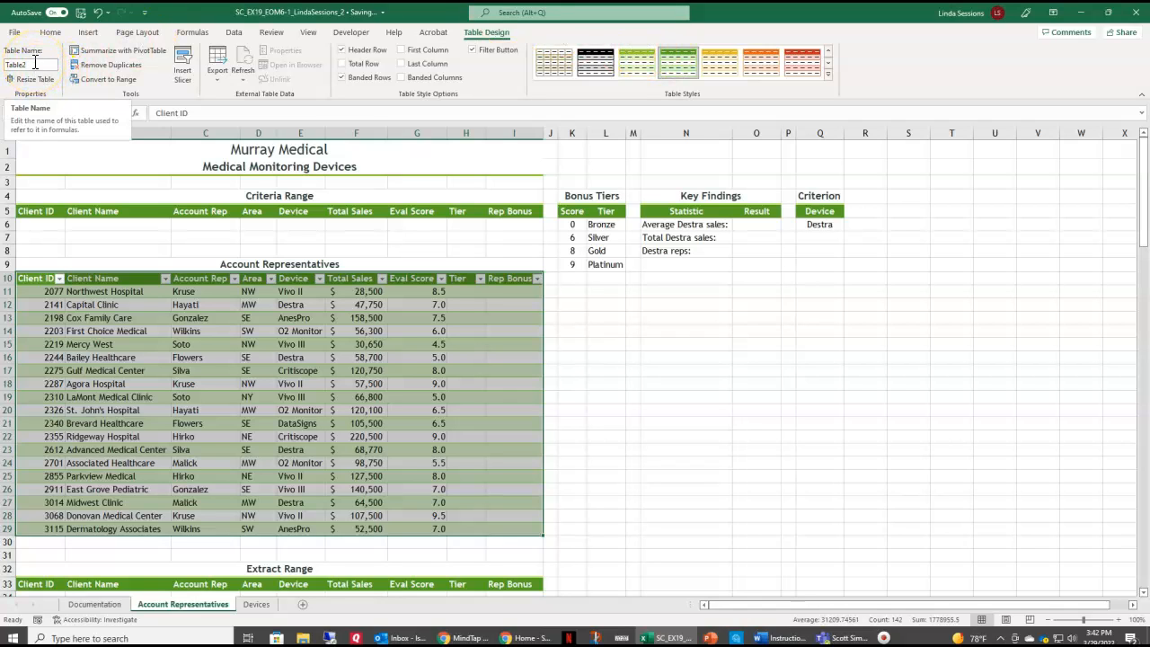
pyautogui.click(33, 65)
pyautogui.doubleClick(34, 65)
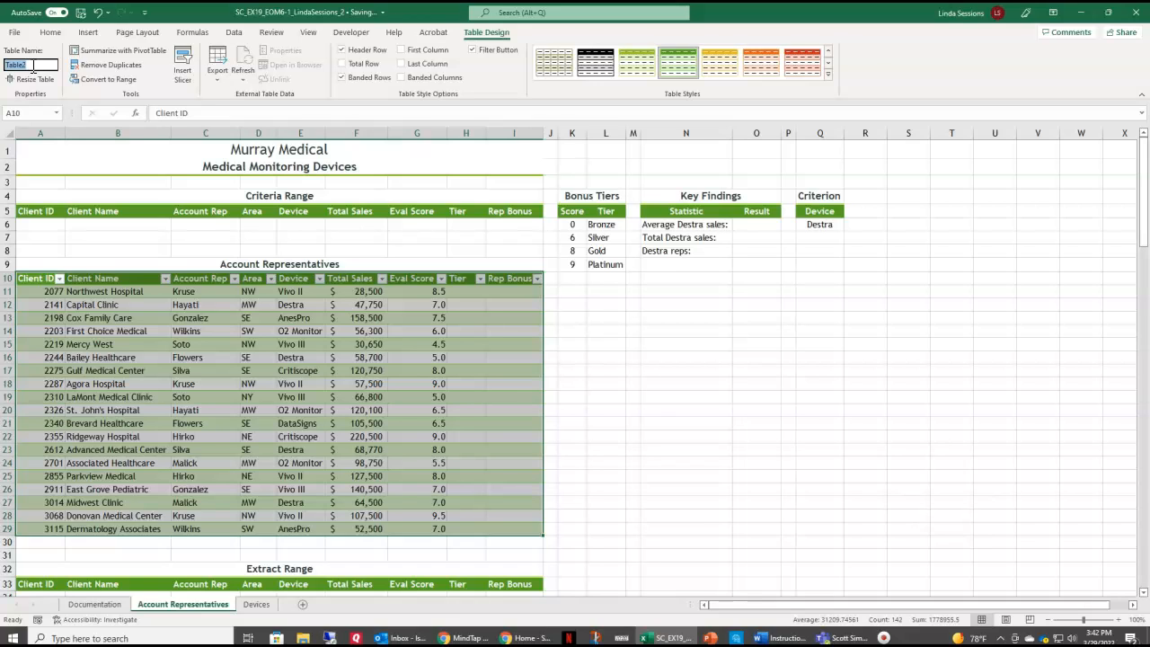
pyautogui.write('AccountReps')
pyautogui.press('Return')
pyautogui.click(634, 352)
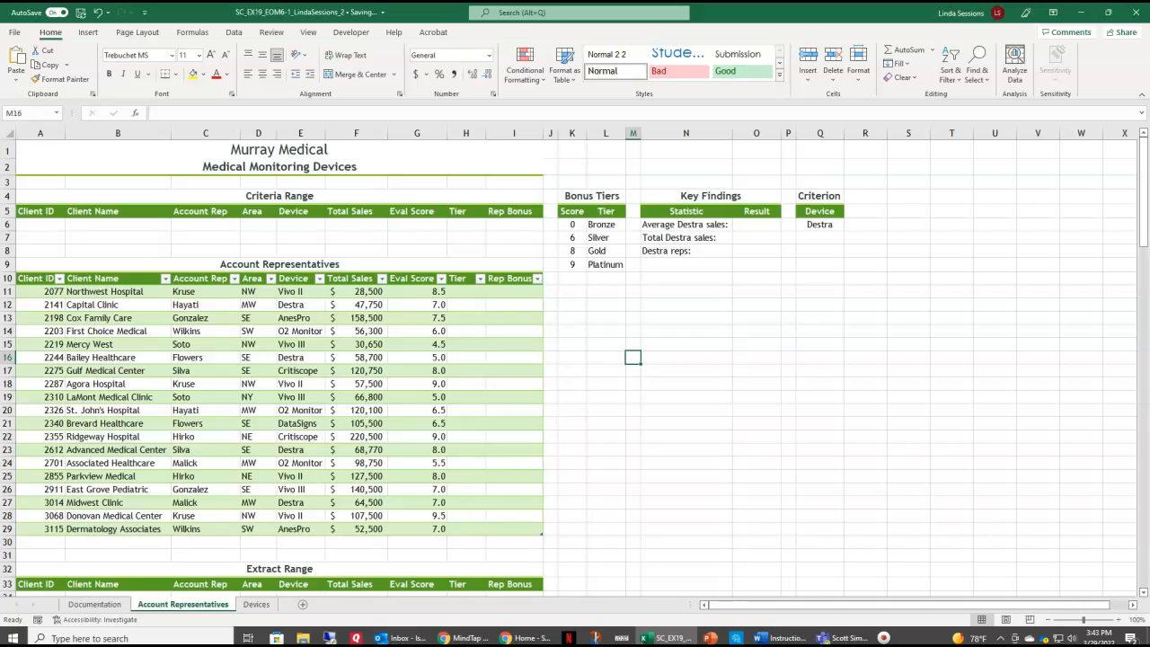
pyautogui.click(165, 279)
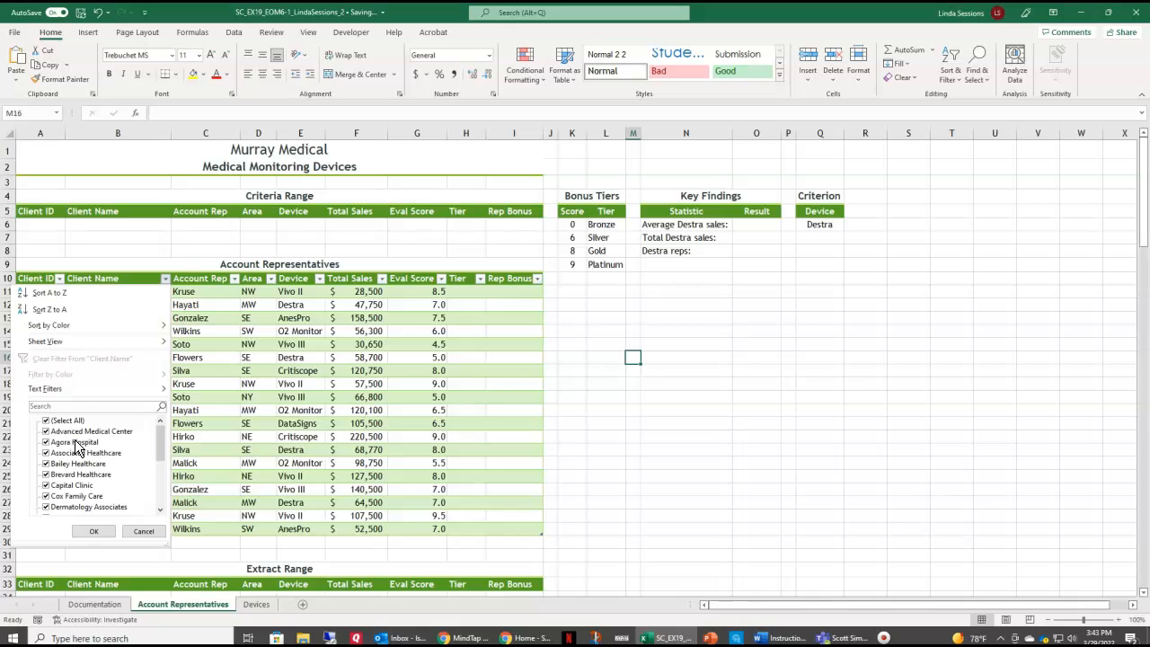
pyautogui.click(167, 277)
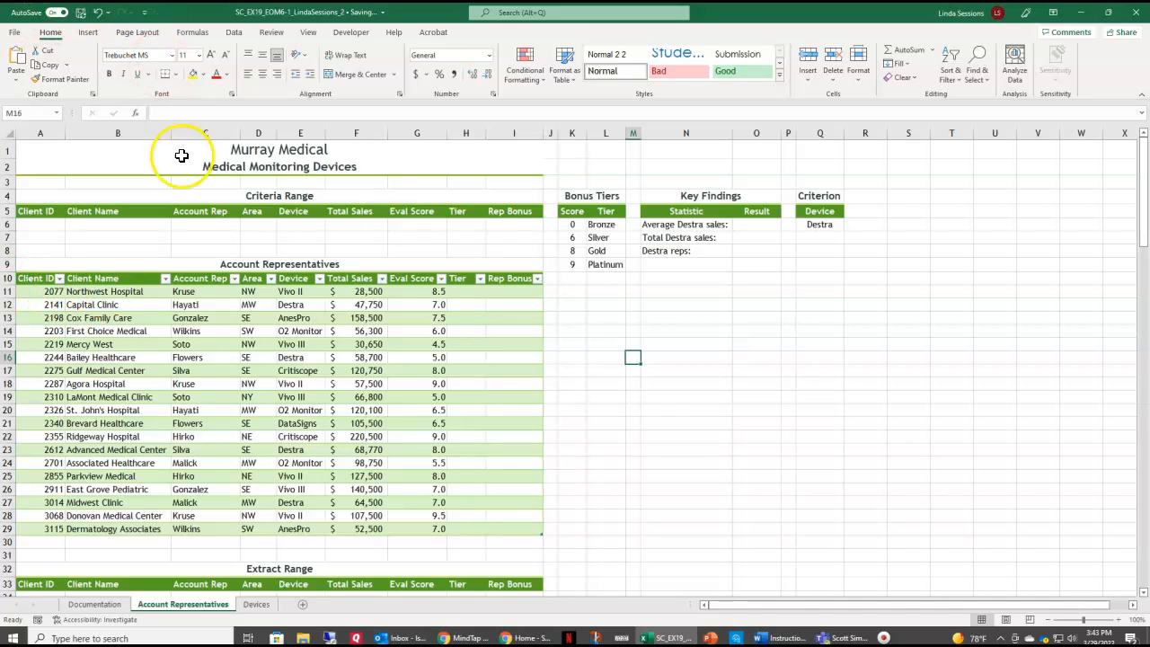
# - Start a custom sort of the AccountReps table with Account Rep, A to Z, as the first level
pyautogui.click(144, 293)
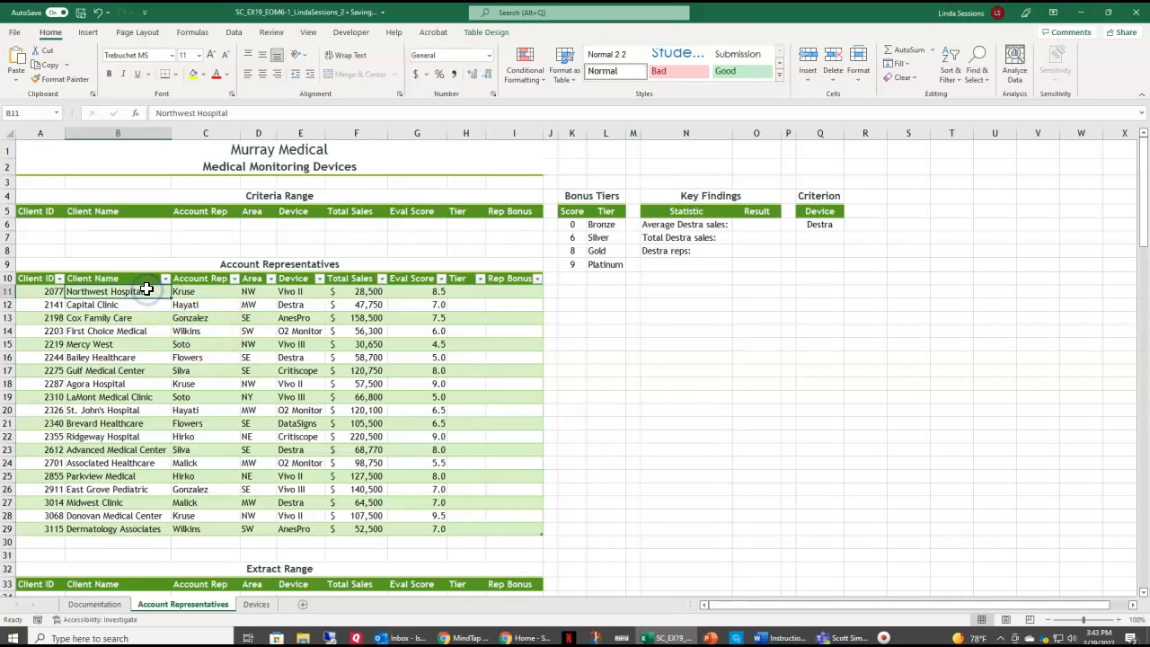
pyautogui.click(236, 33)
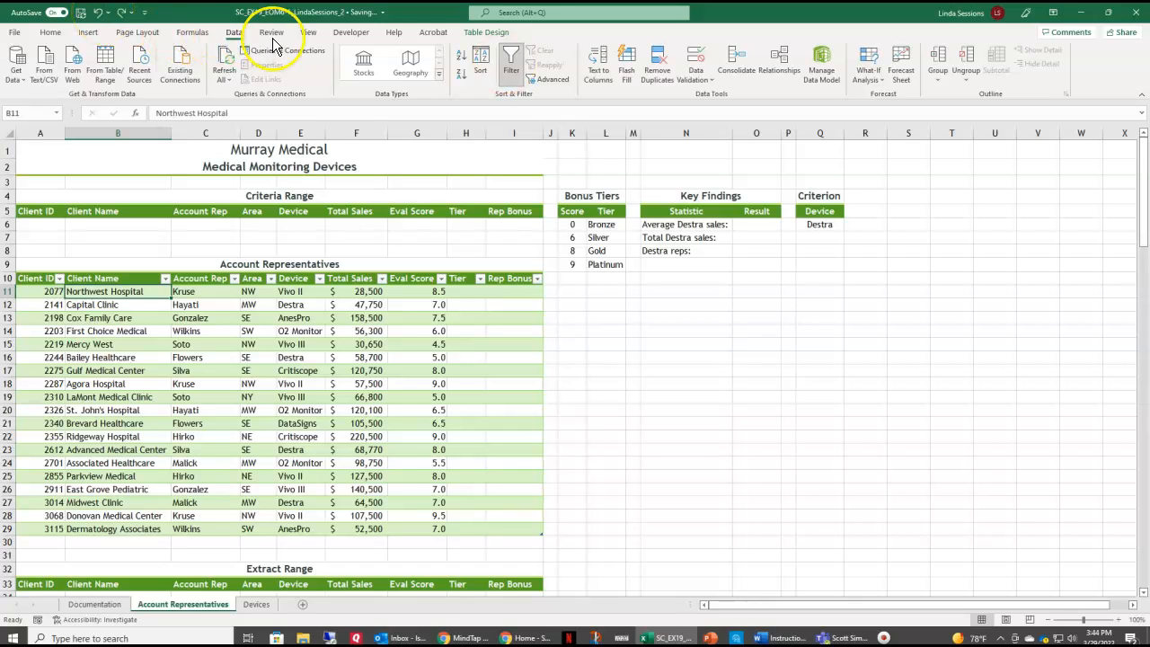
pyautogui.click(480, 70)
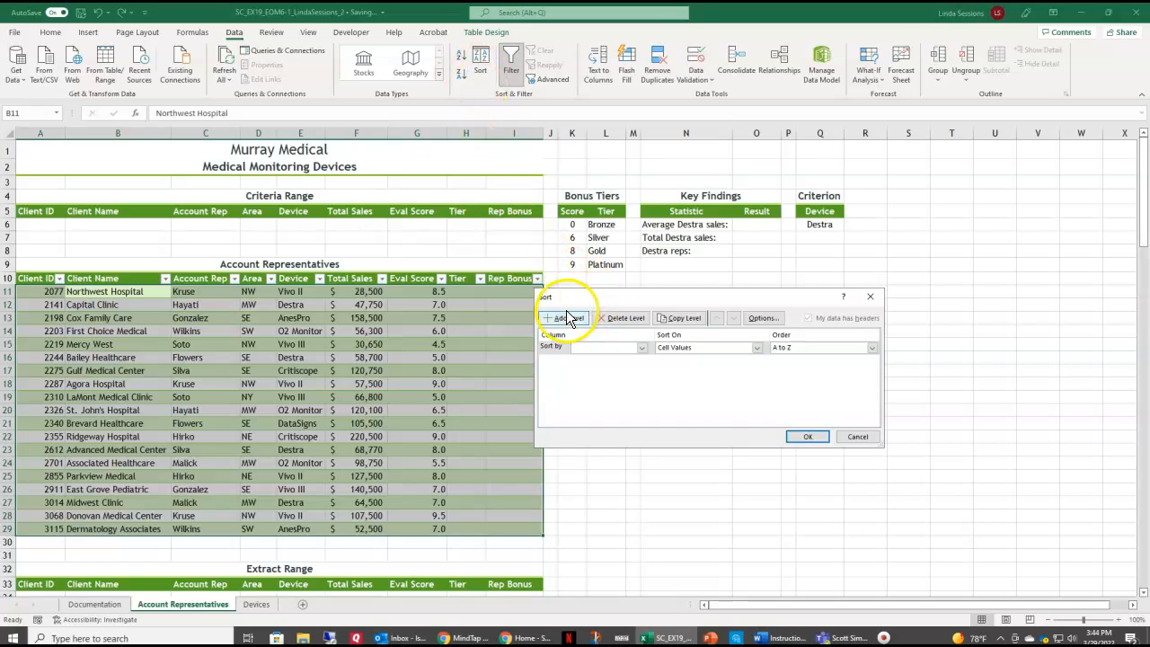
pyautogui.click(642, 348)
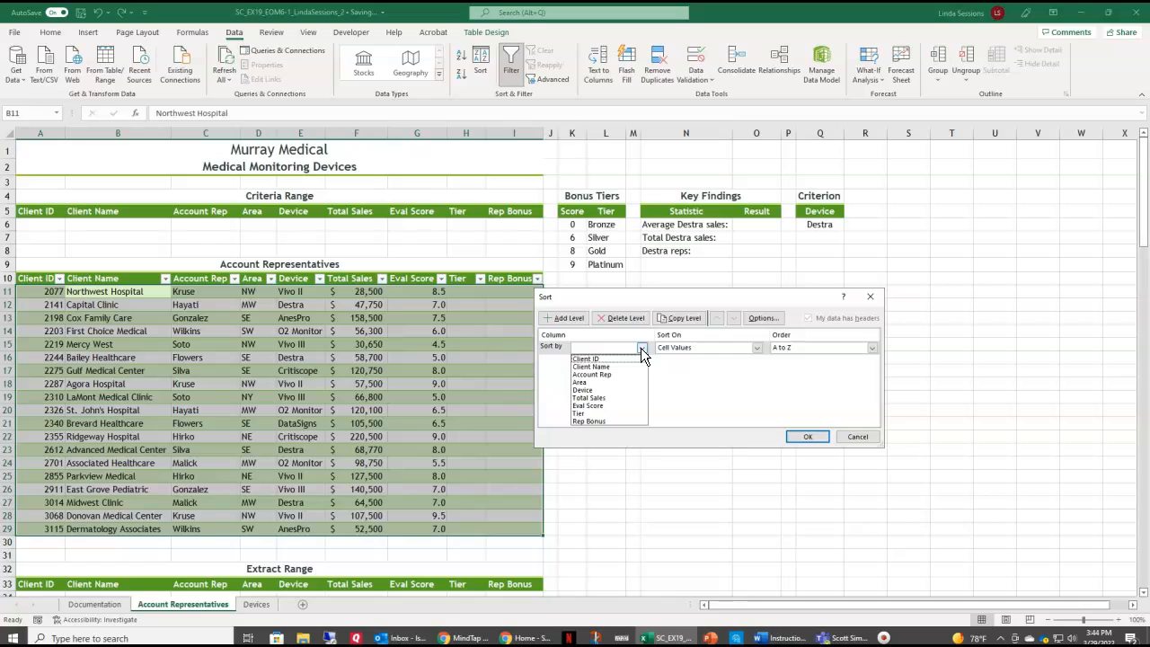
pyautogui.click(611, 374)
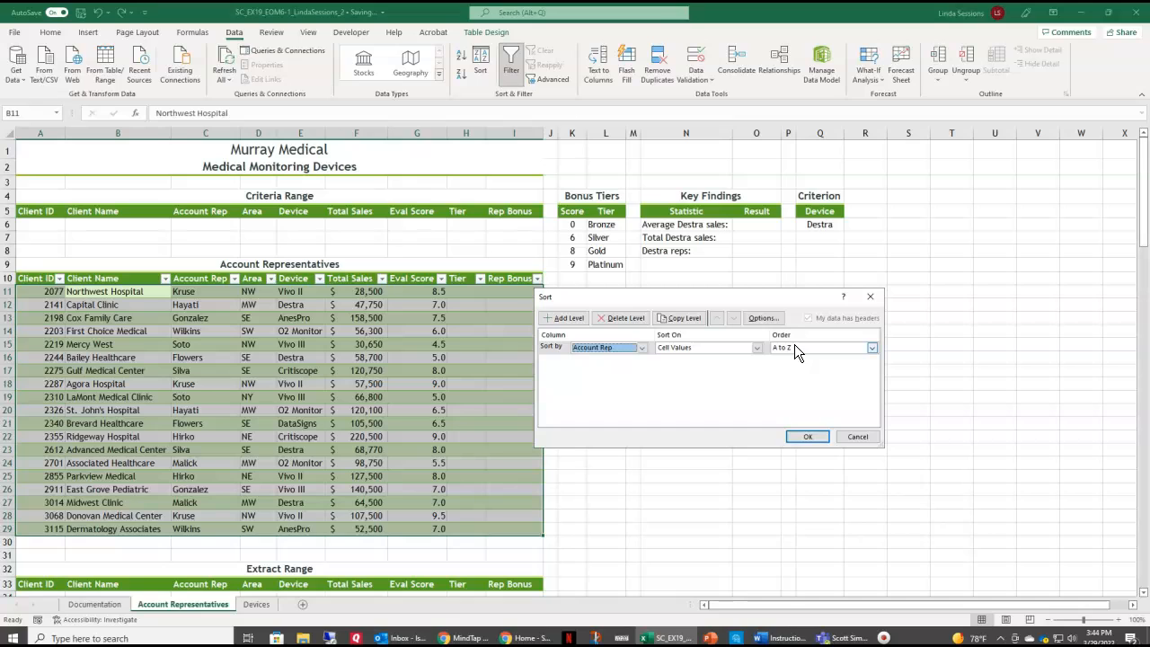
# - Add a second sort level on Total Sales, Largest to Smallest, and apply the sort
pyautogui.click(557, 319)
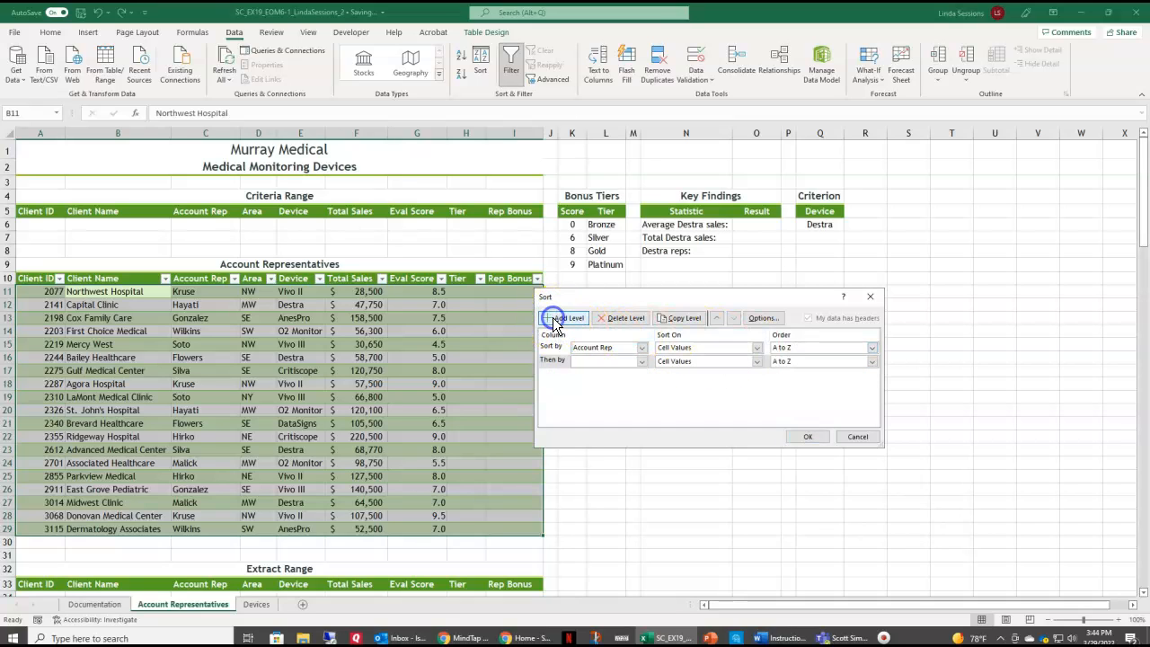
pyautogui.click(639, 360)
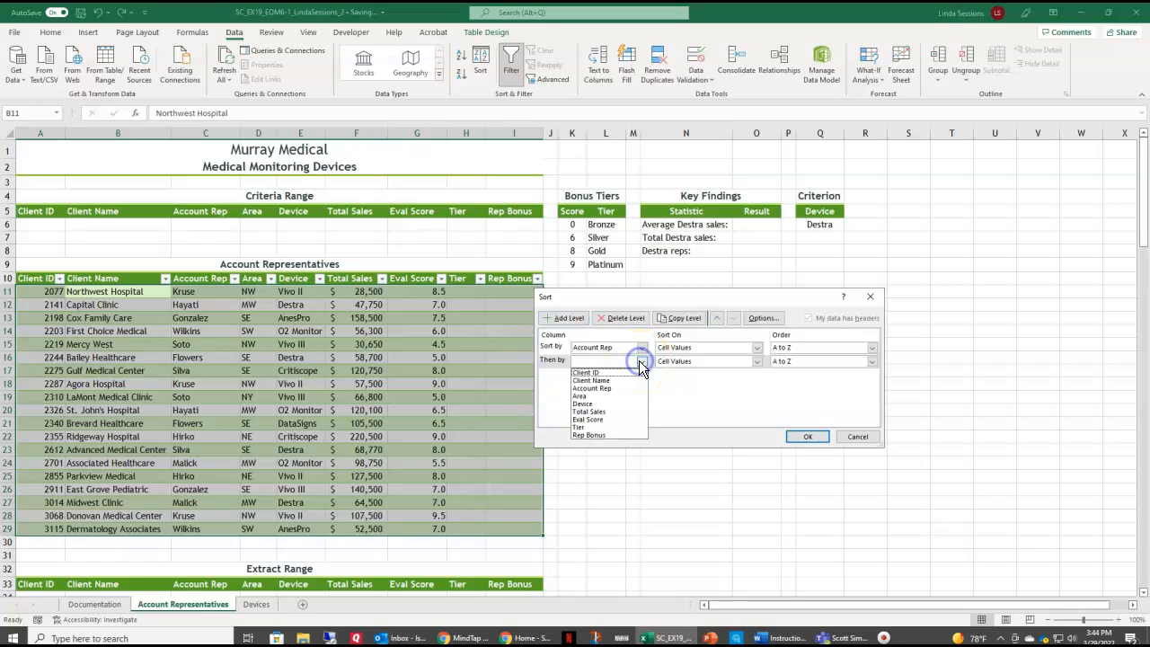
pyautogui.click(603, 411)
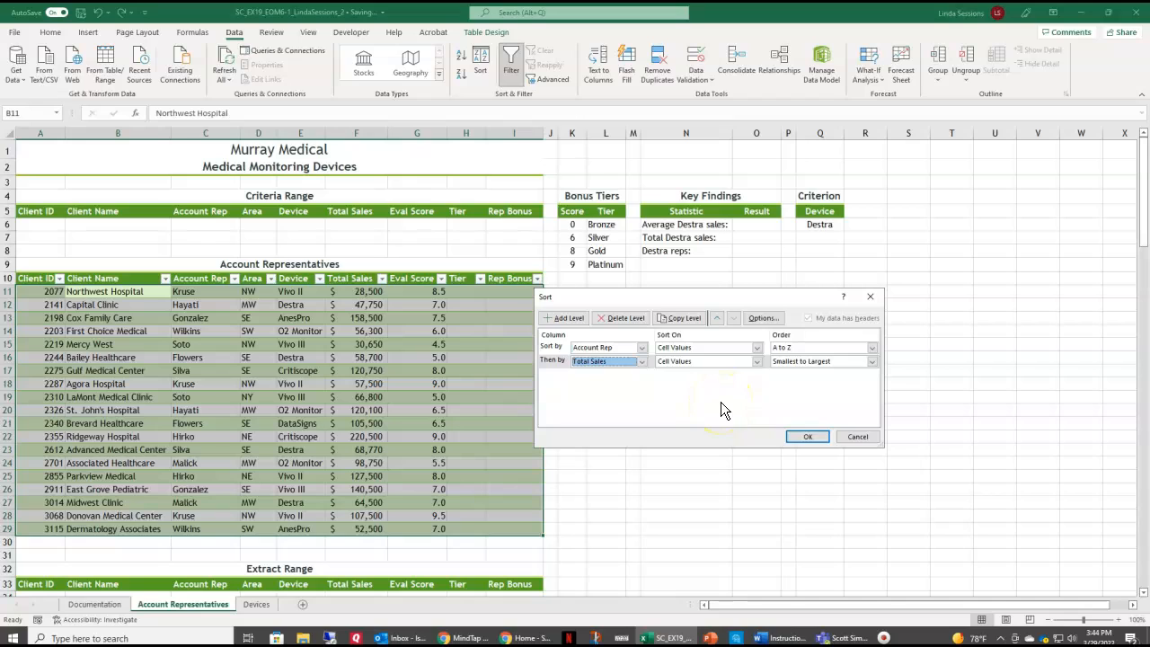
pyautogui.click(872, 362)
pyautogui.click(850, 380)
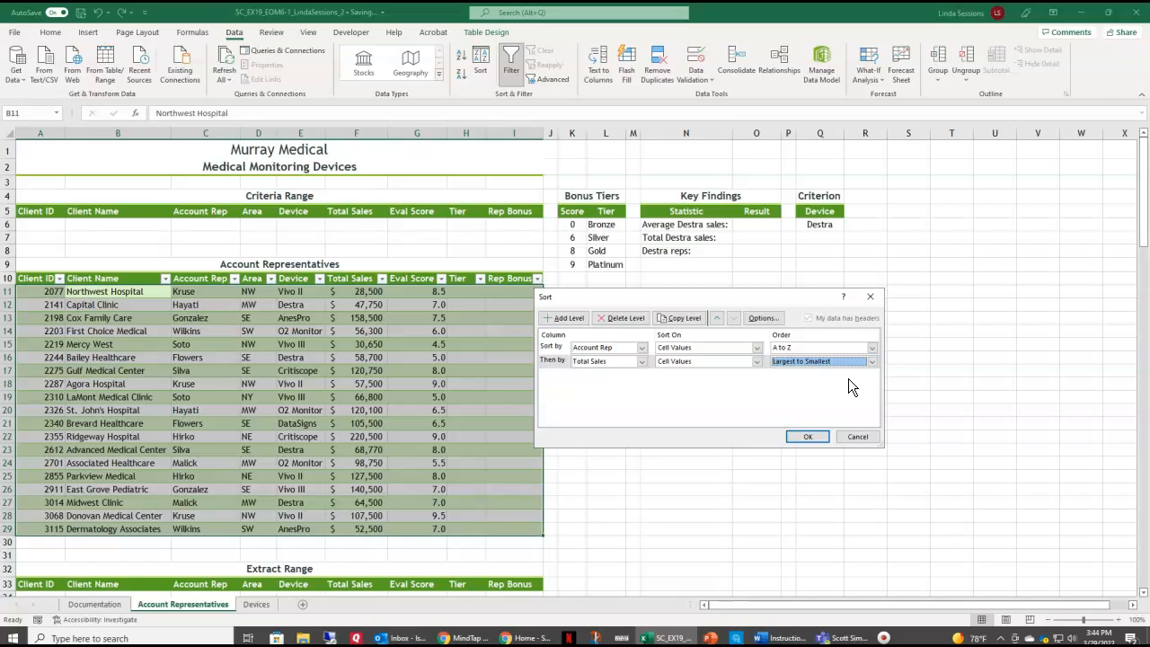
pyautogui.click(799, 440)
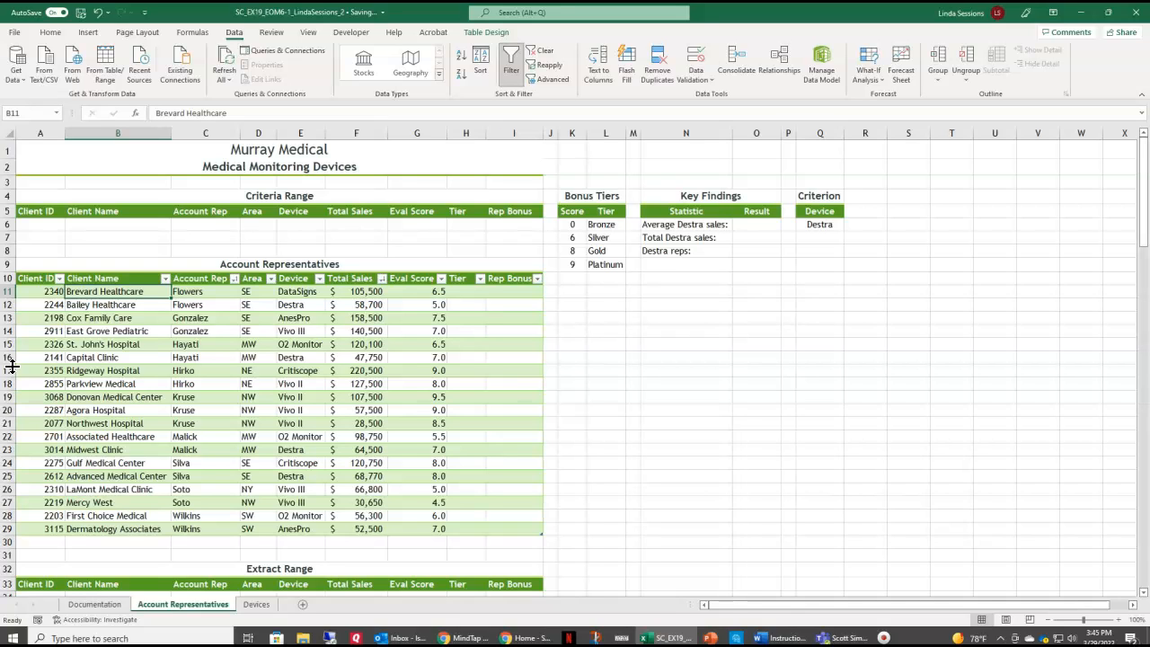
# - Insert a VLOOKUP function in cell H11 of the Tier column with the row's Eval Score as the lookup value
pyautogui.click(470, 291)
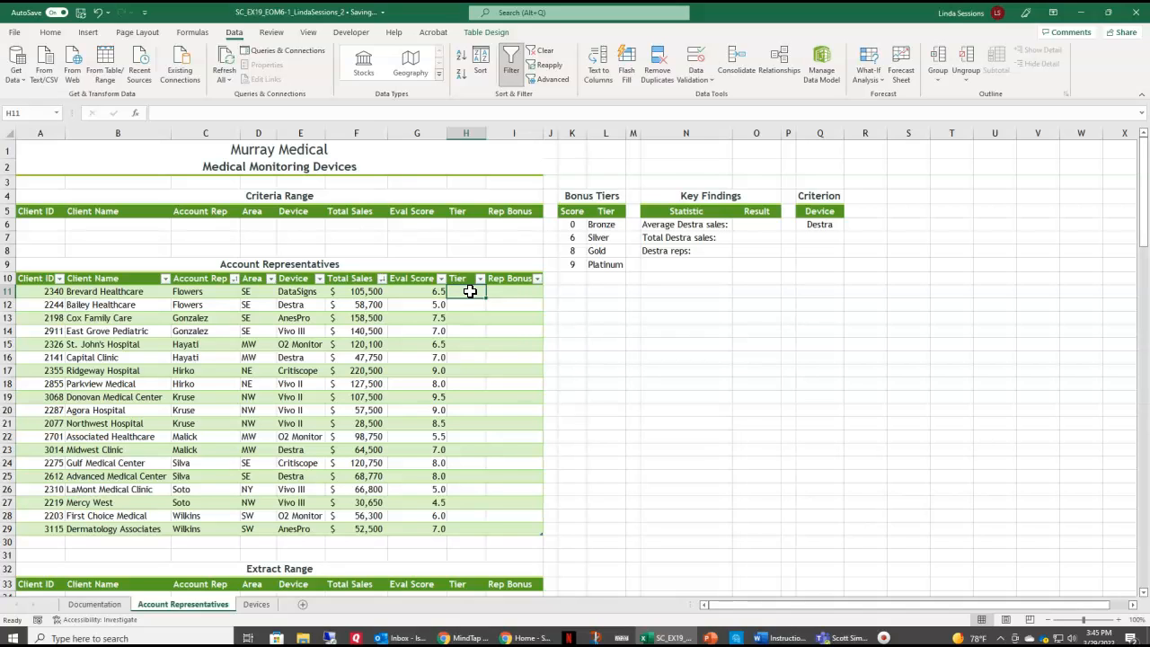
pyautogui.click(522, 15)
pyautogui.write('vl')
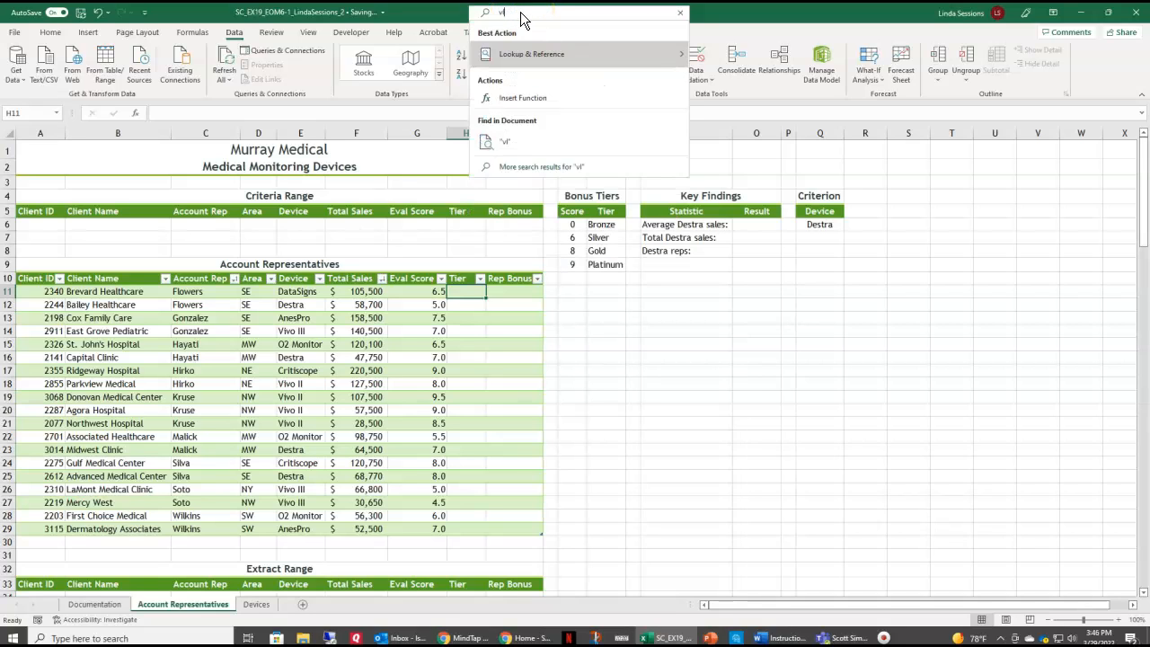
pyautogui.write('ookup')
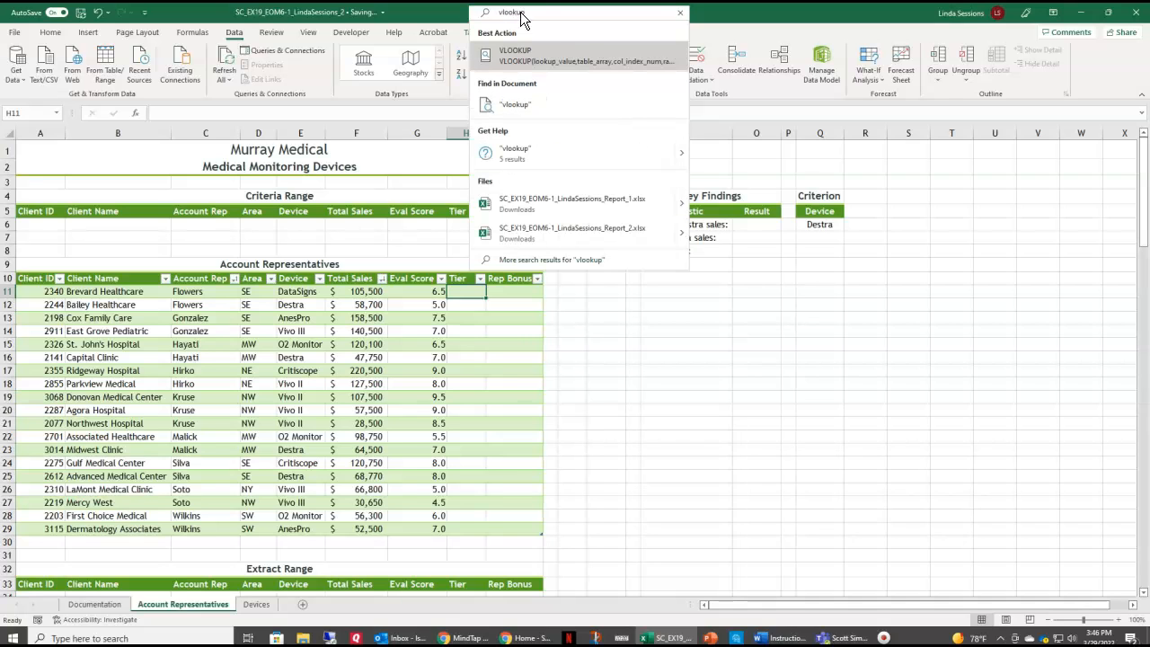
pyautogui.click(501, 57)
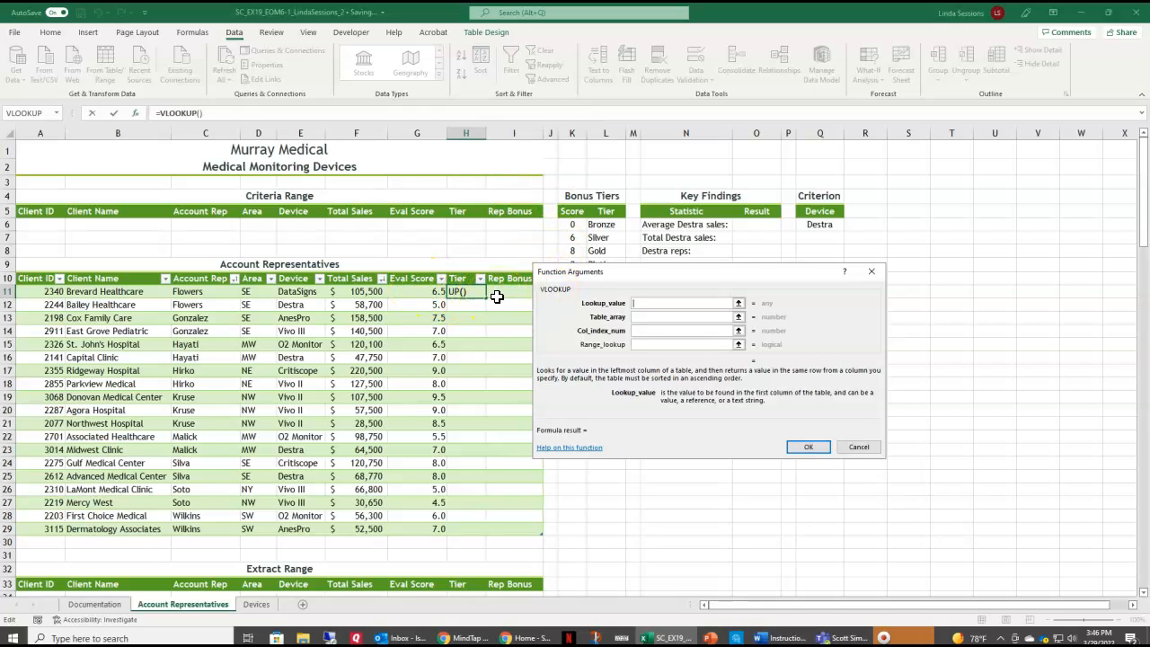
pyautogui.click(424, 291)
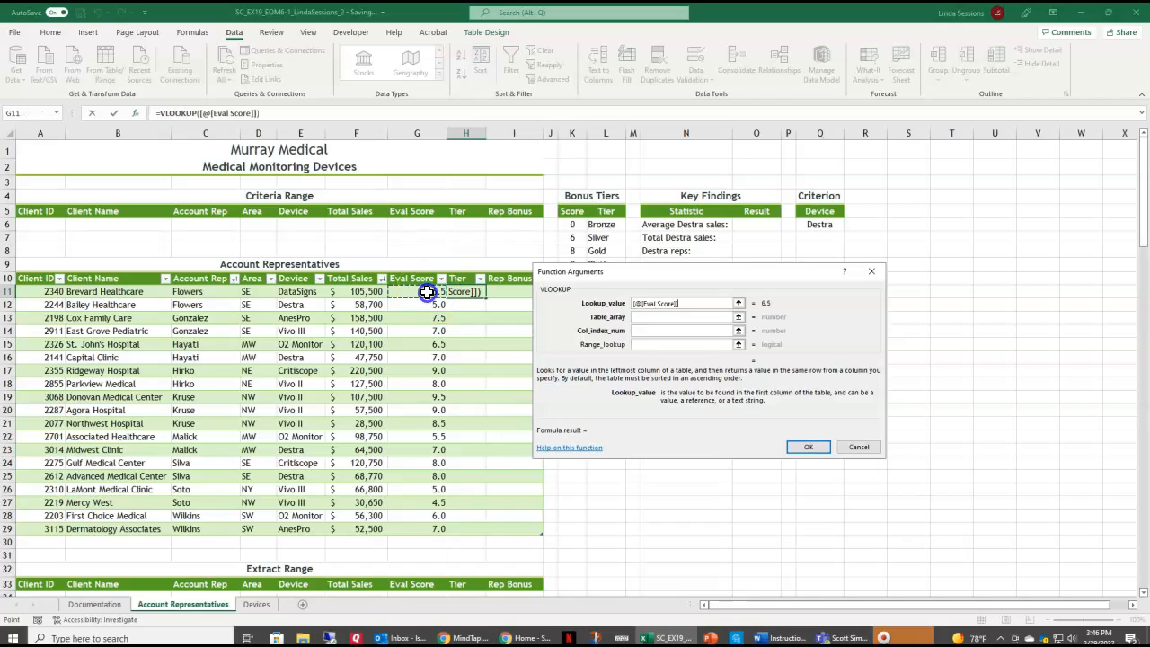
pyautogui.click(431, 291)
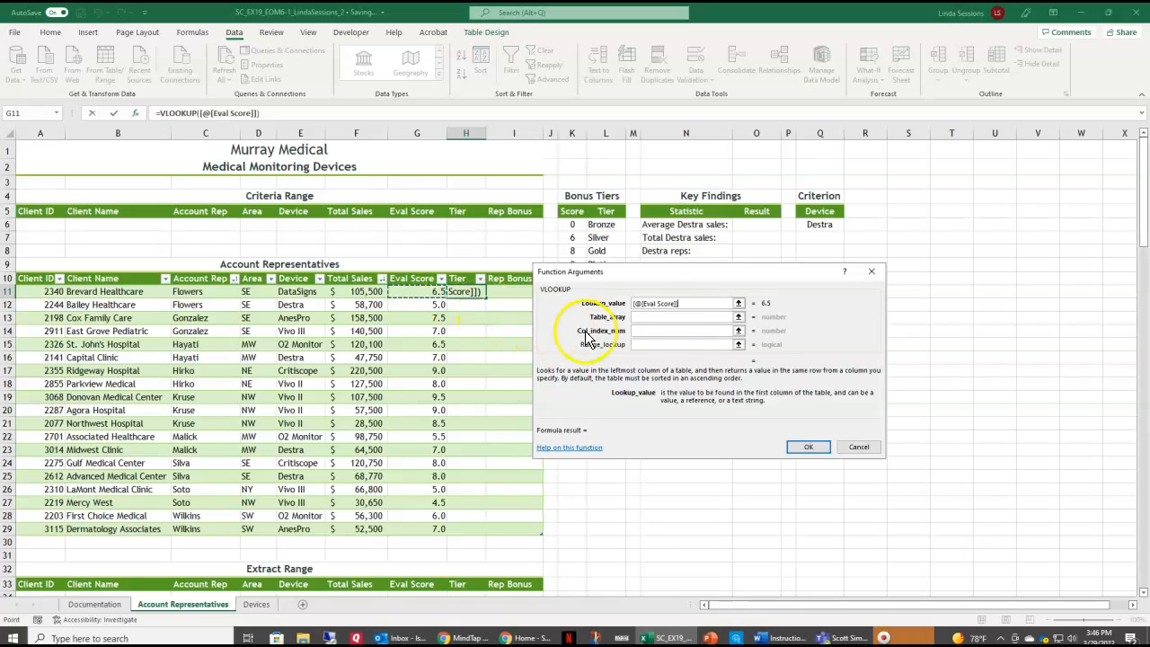
# - Set the table array to the absolute range $K$6:$L$9 and the column index to 2, completing the VLOOKUP formula
pyautogui.click(660, 316)
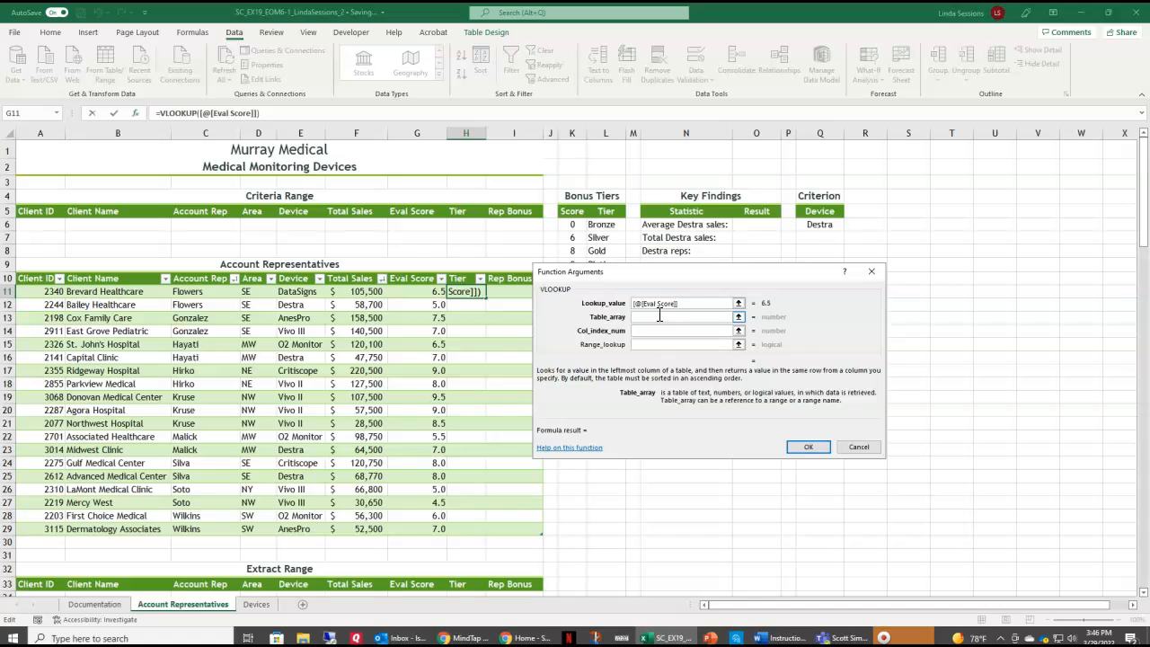
pyautogui.moveTo(641, 271); pyautogui.dragTo(641, 328)
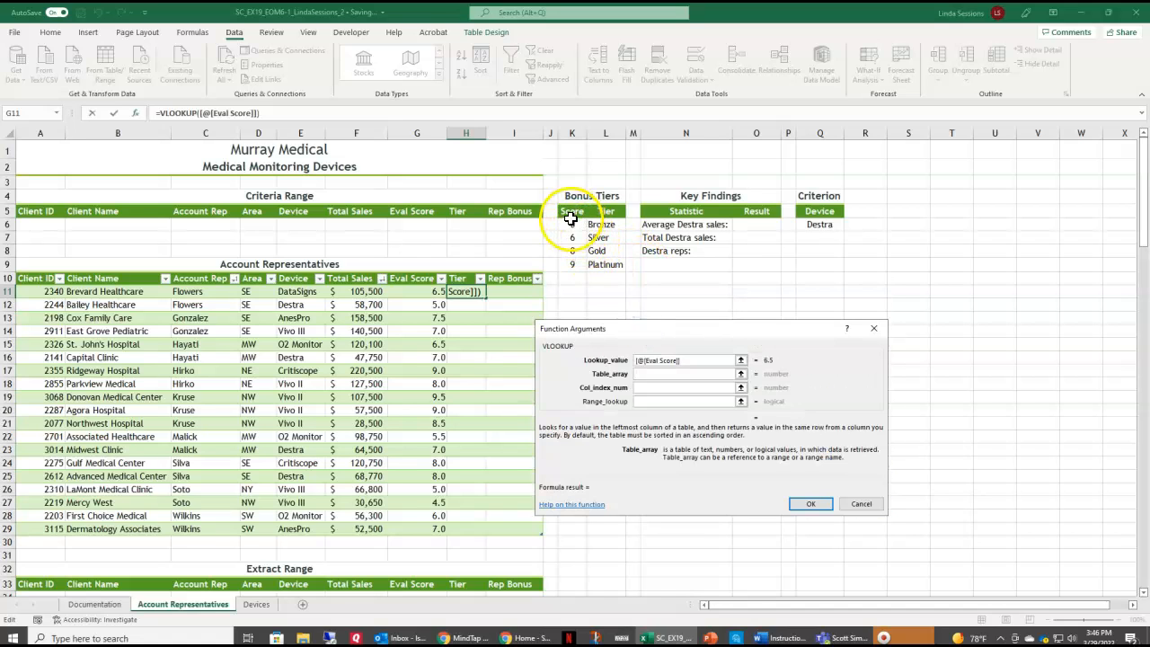
pyautogui.moveTo(570, 226); pyautogui.dragTo(607, 261)
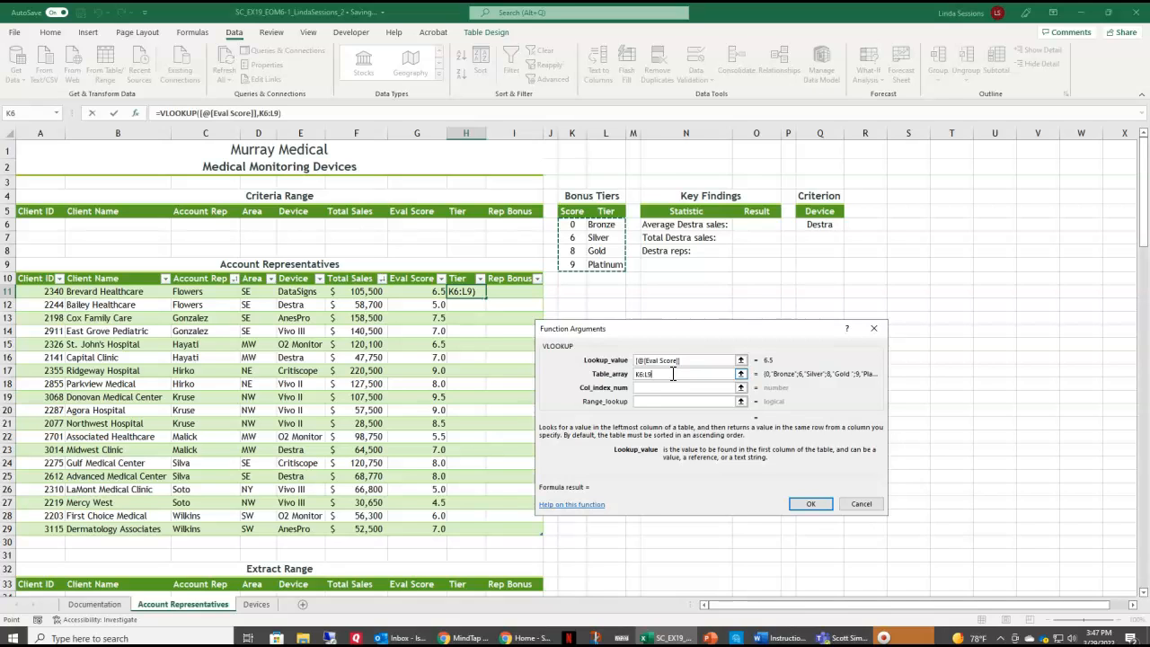
pyautogui.press('F4')
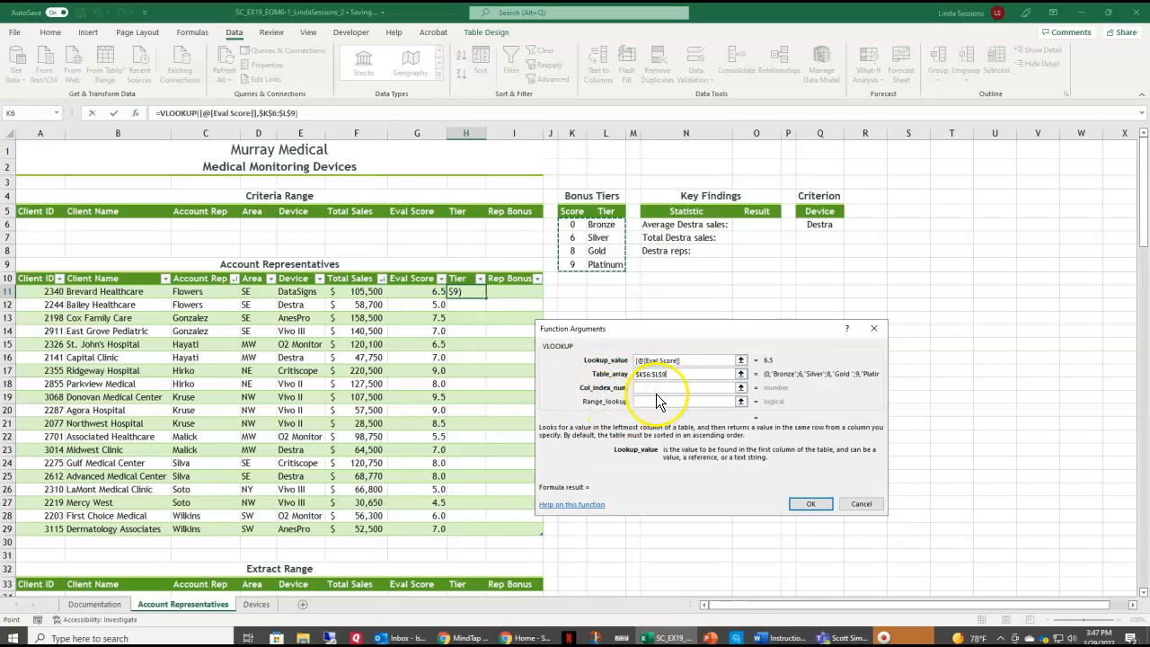
pyautogui.click(659, 388)
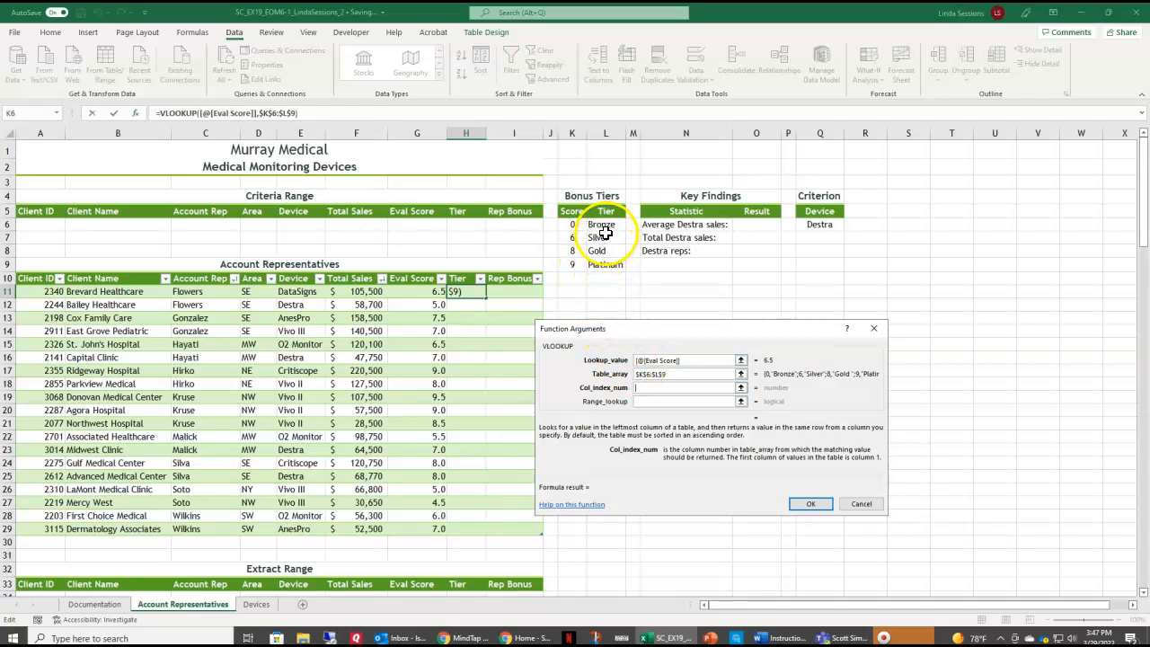
pyautogui.write('2')
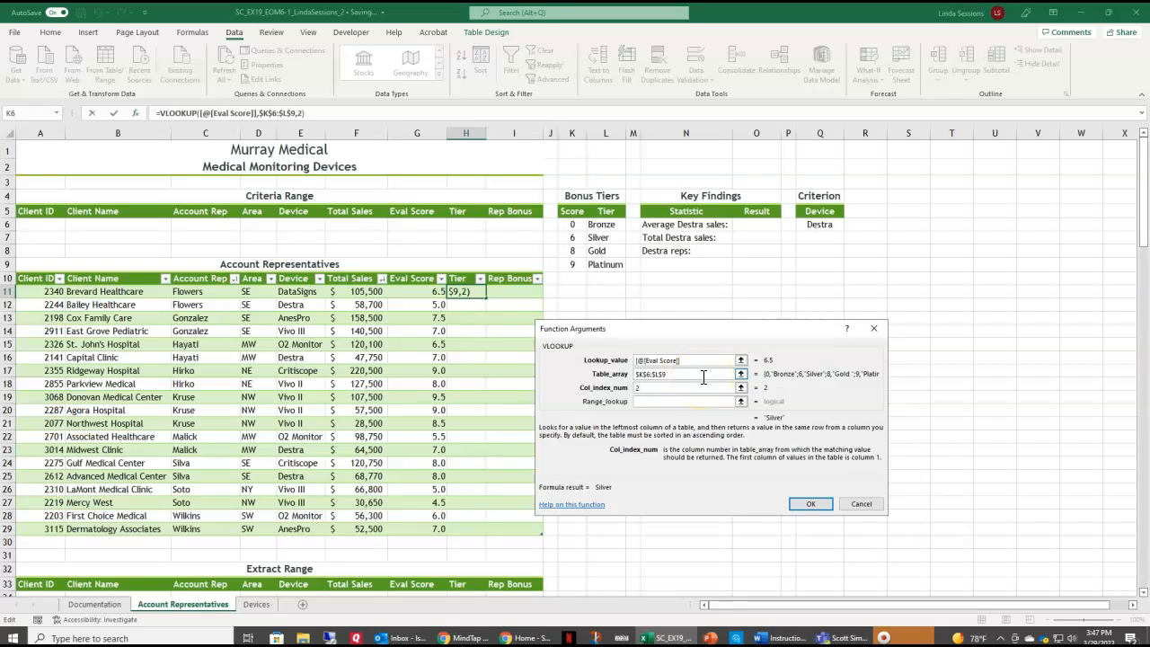
pyautogui.click(806, 505)
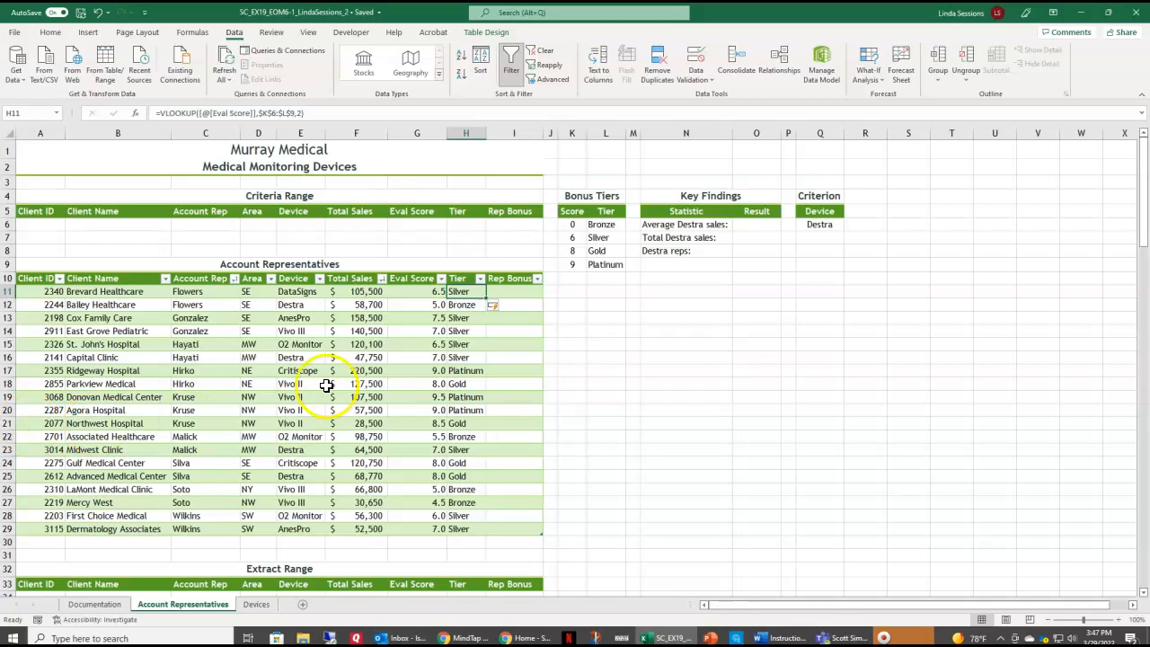
# - Insert an IF function in cell I11 of the Rep Bonus column
pyautogui.click(517, 293)
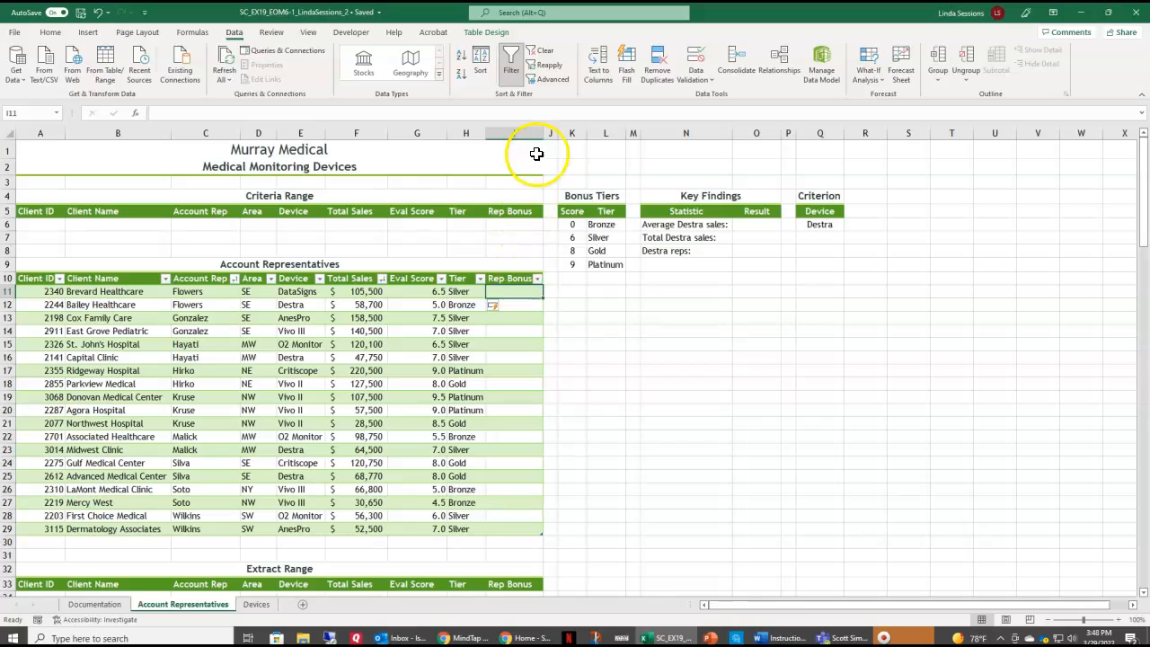
pyautogui.click(542, 14)
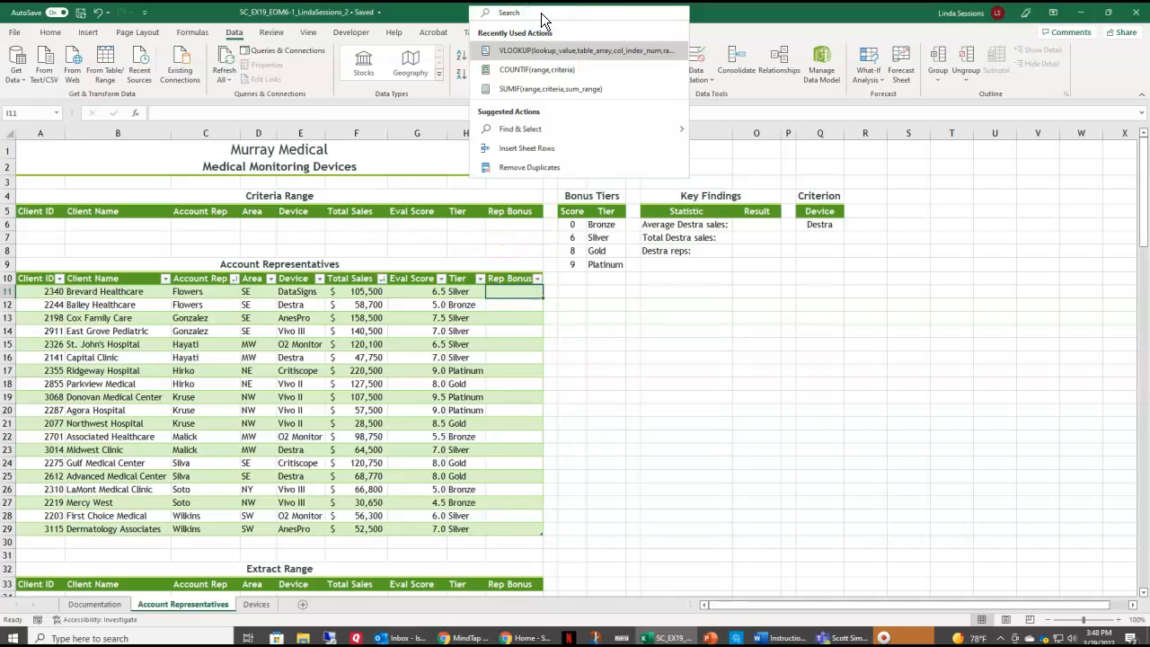
pyautogui.write('if')
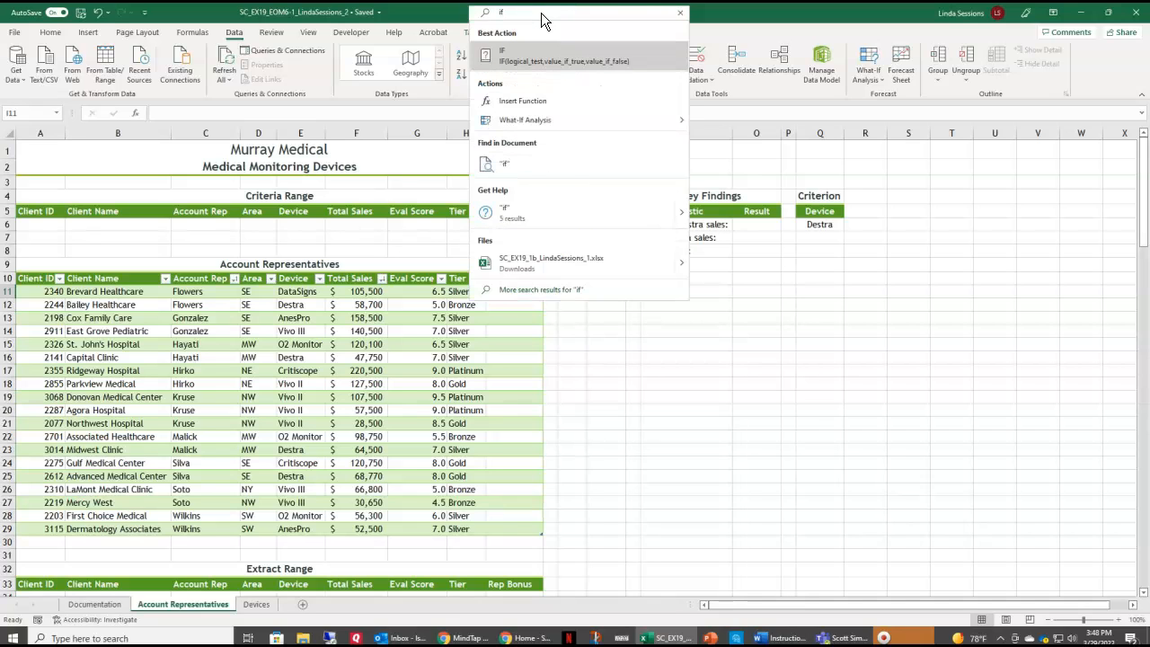
pyautogui.click(486, 63)
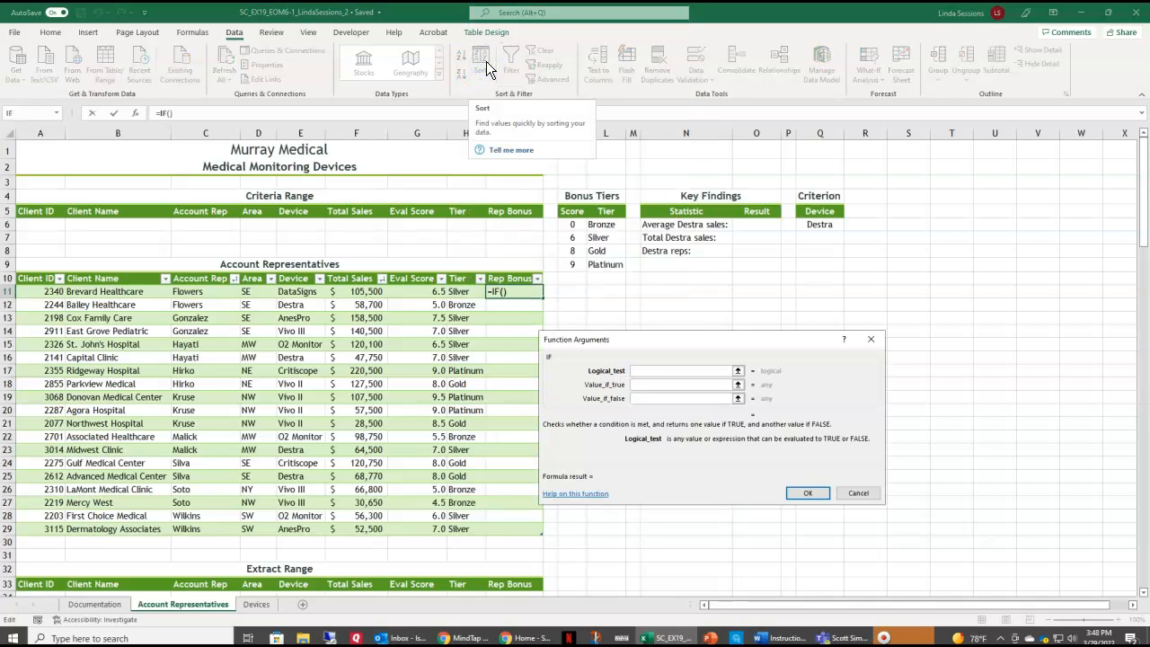
# - Set the IF function's logical test to check whether the row's Tier equals "Platinum"
pyautogui.click(628, 376)
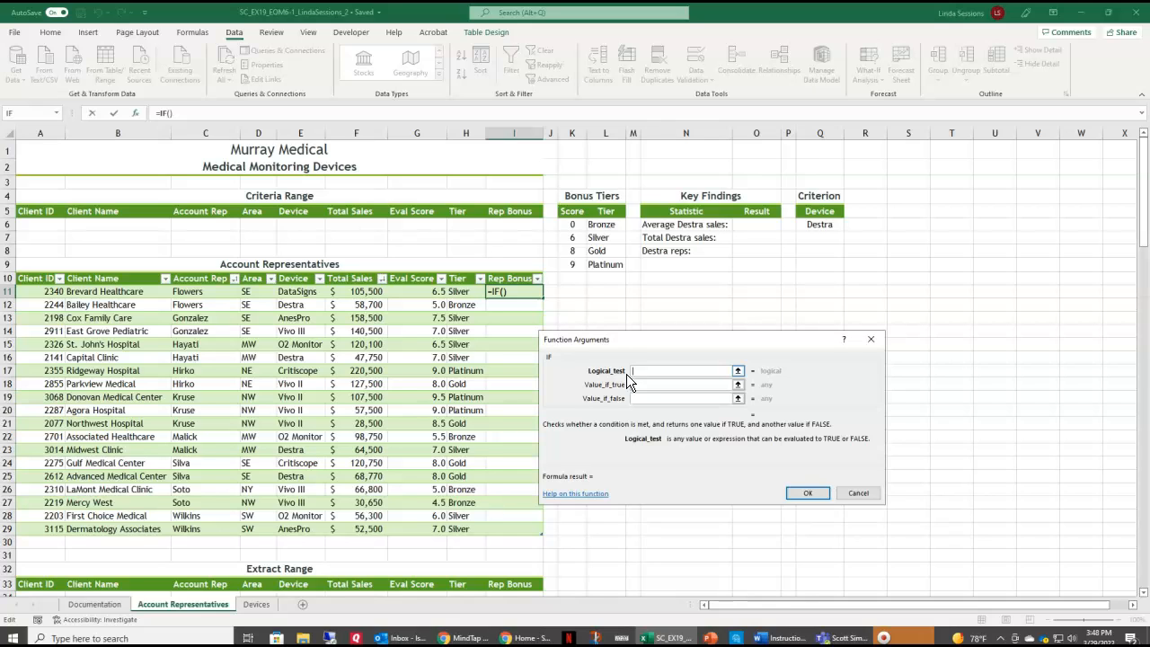
pyautogui.click(465, 295)
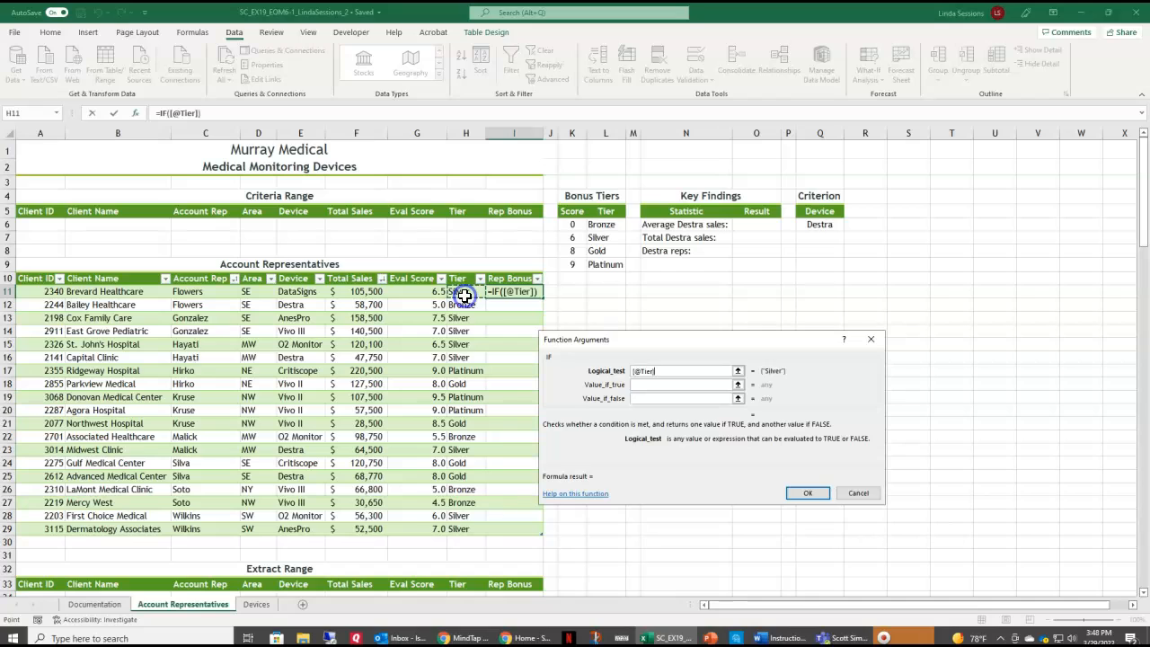
pyautogui.write('=')
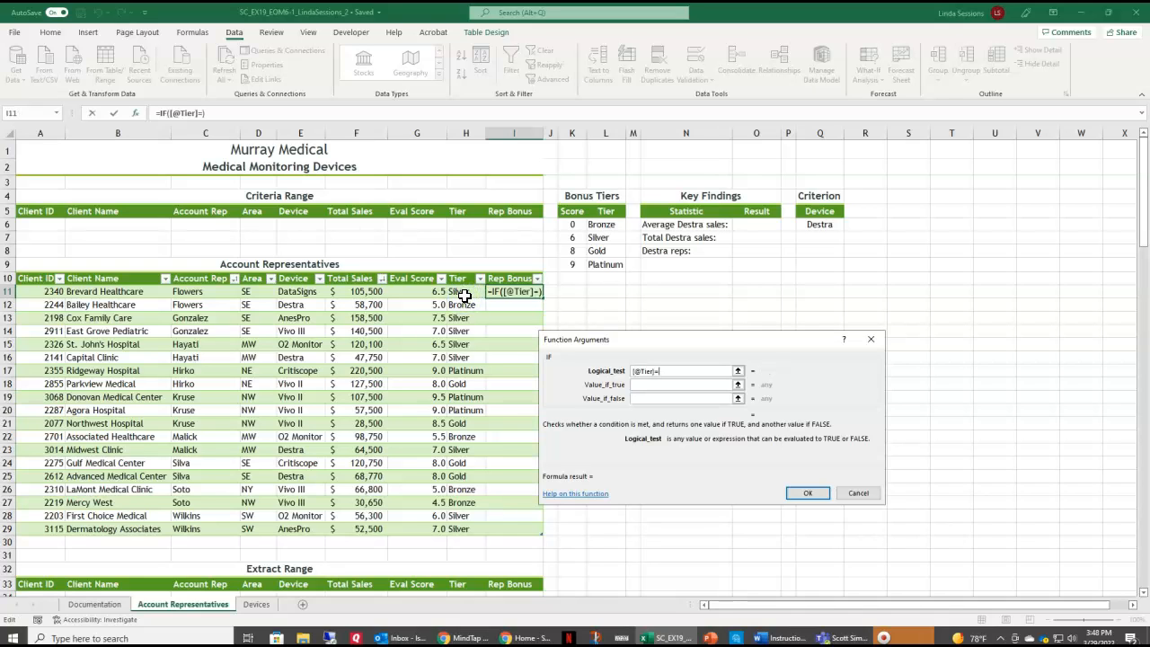
pyautogui.write('"')
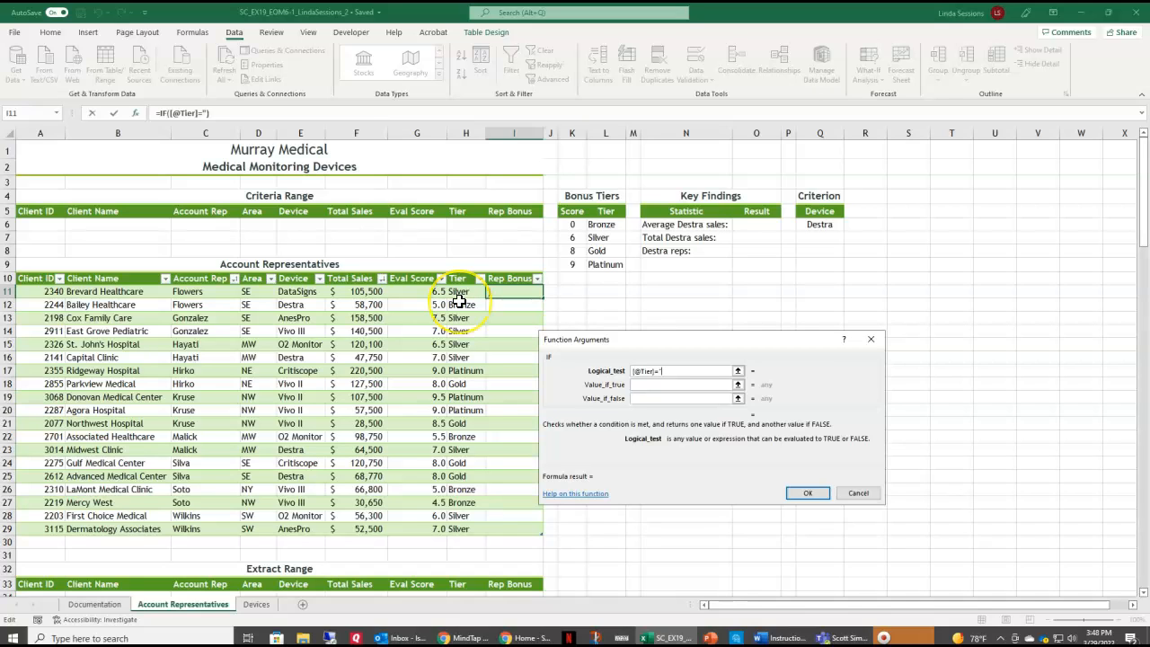
pyautogui.write('Pla')
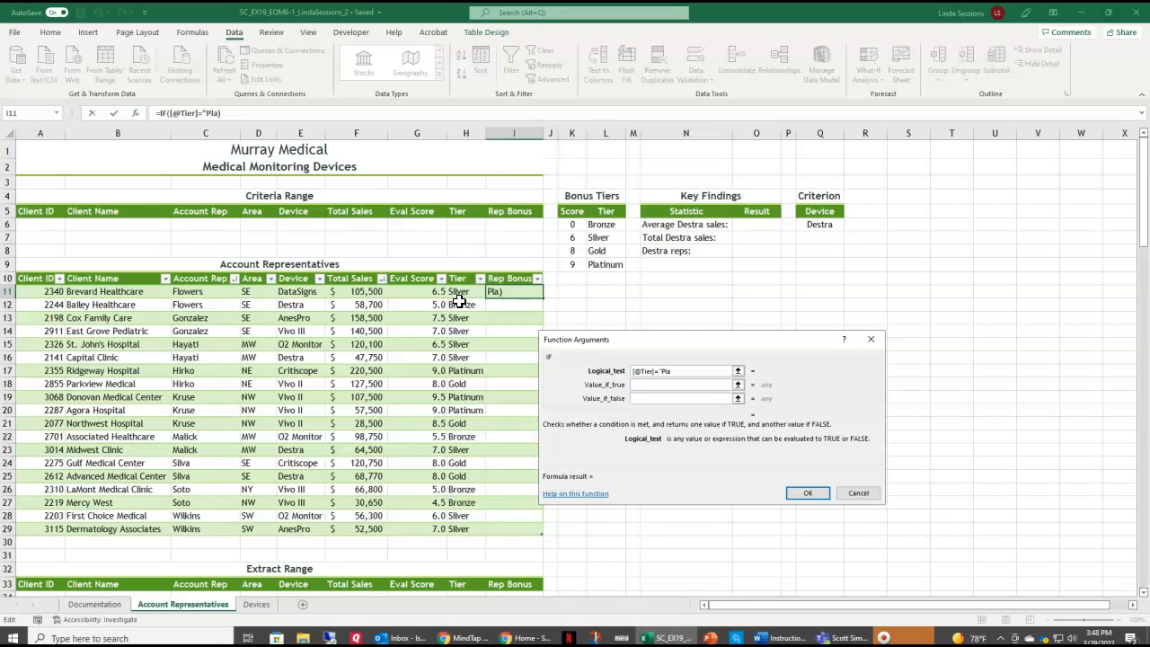
pyautogui.write('tinum')
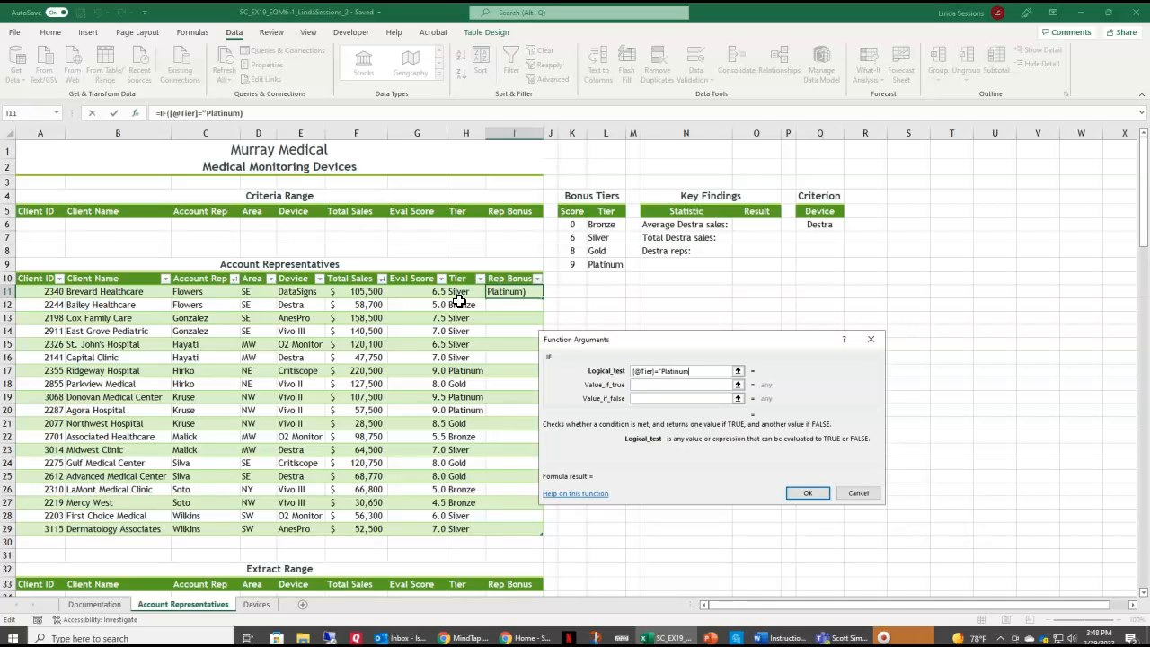
pyautogui.write('"')
# - Return the row's Total Sales multiplied by 0.05 if true and 0 if false, completing the IF formula
pyautogui.click(644, 387)
pyautogui.click(643, 384)
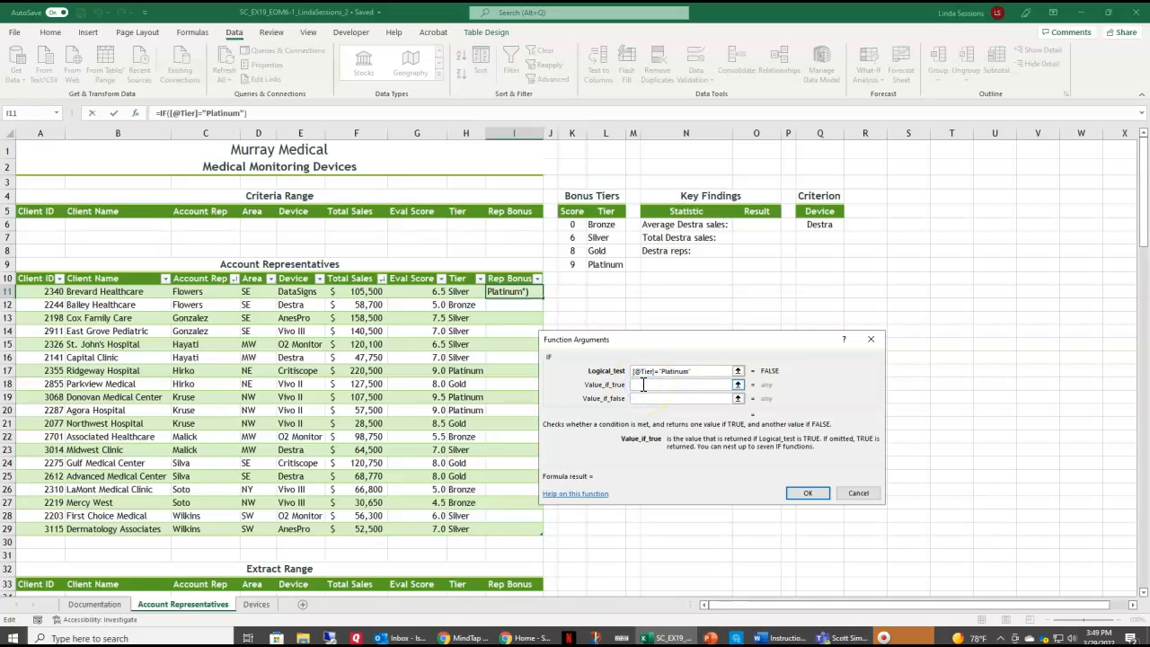
pyautogui.click(360, 295)
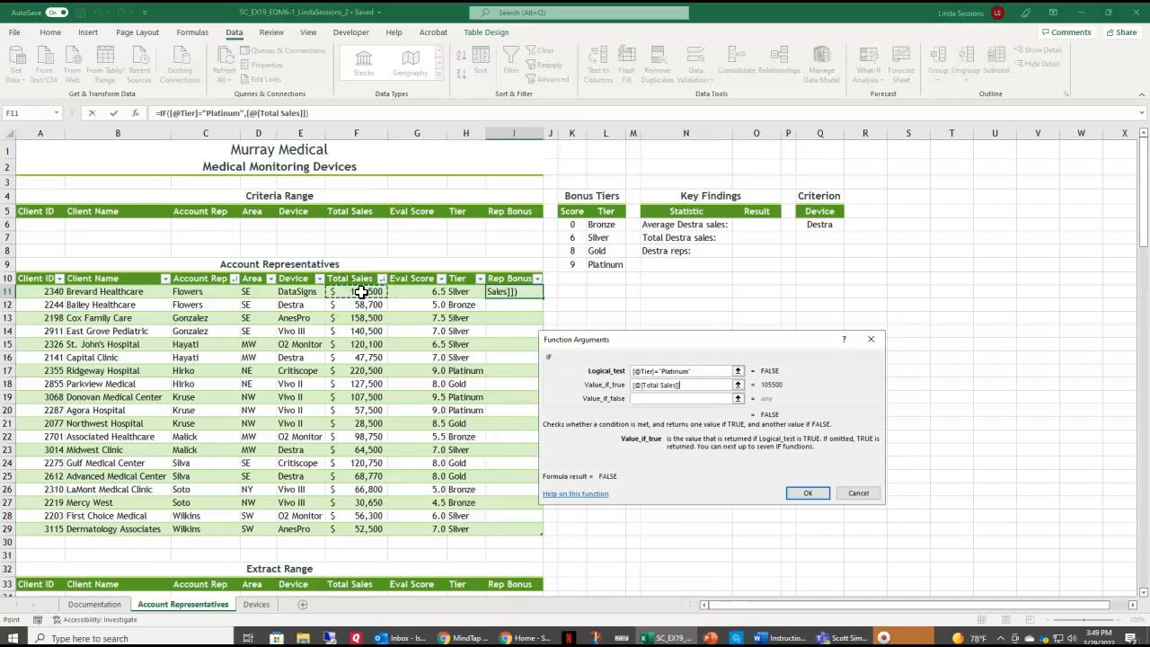
pyautogui.write('*')
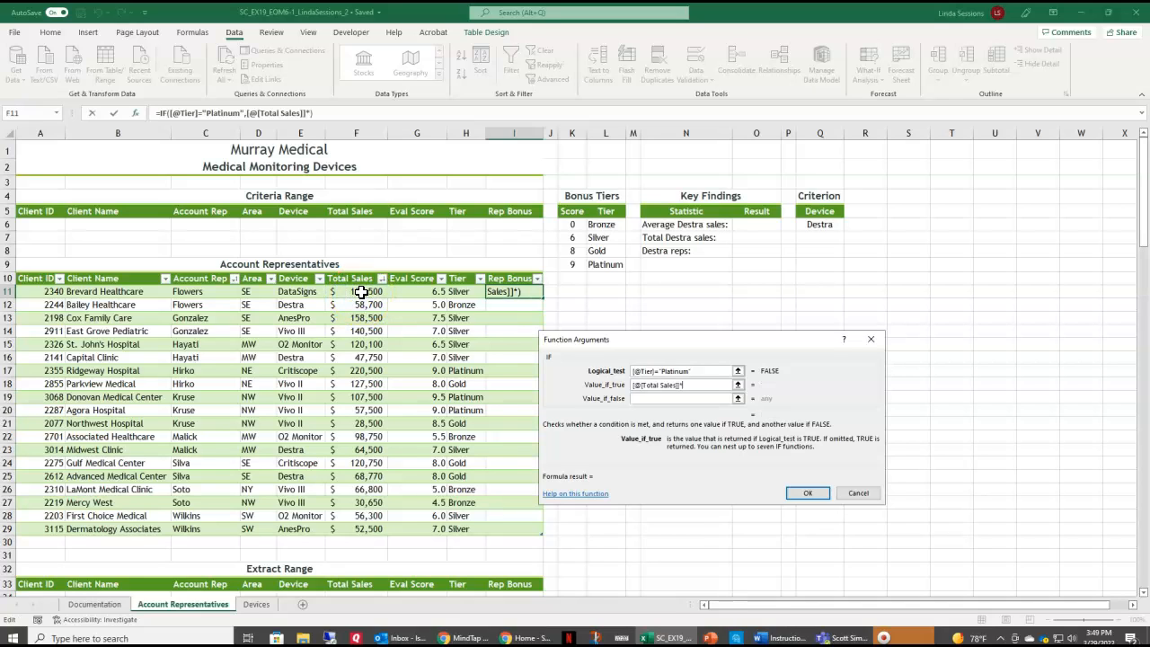
pyautogui.write('0.05')
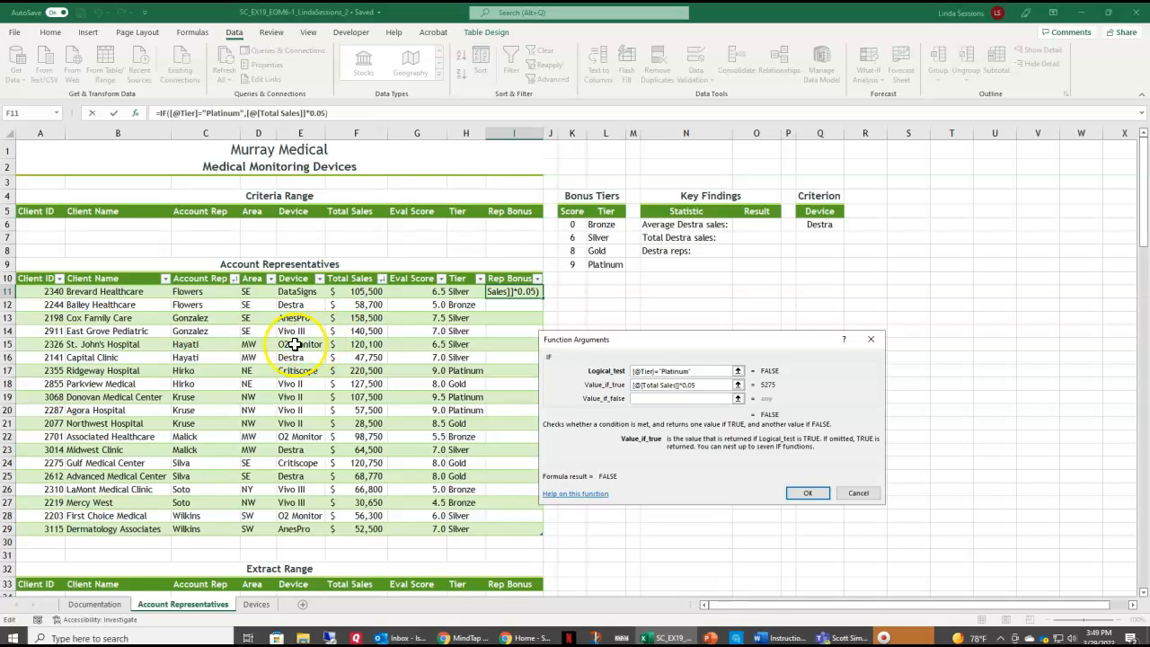
pyautogui.click(652, 398)
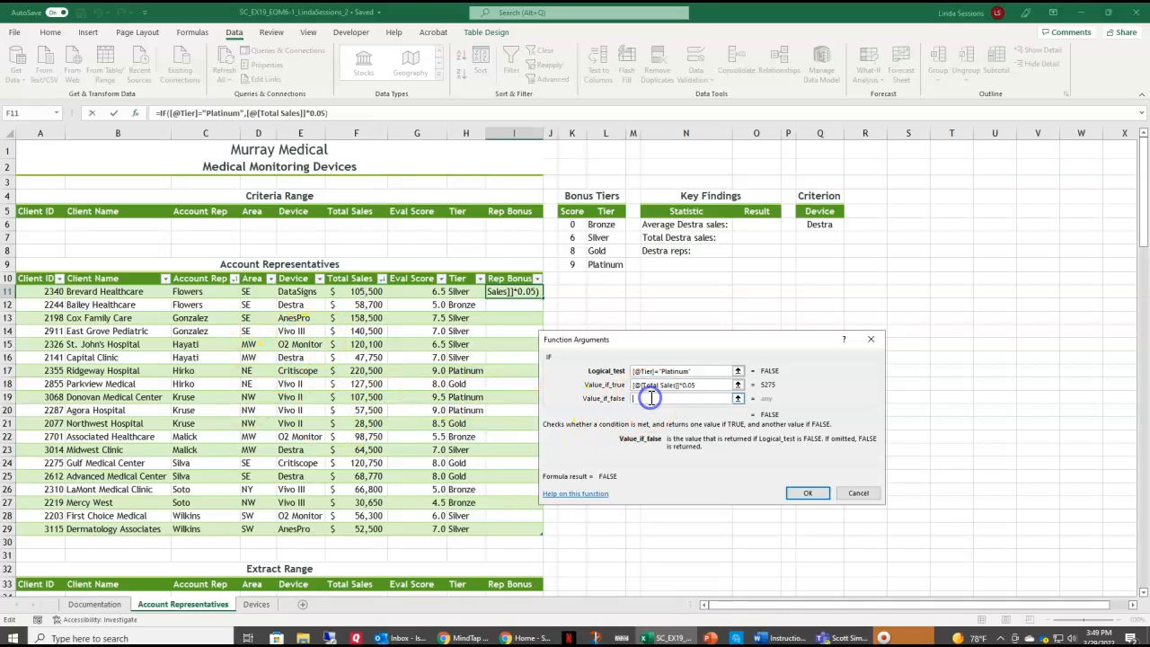
pyautogui.write('0')
pyautogui.click(806, 494)
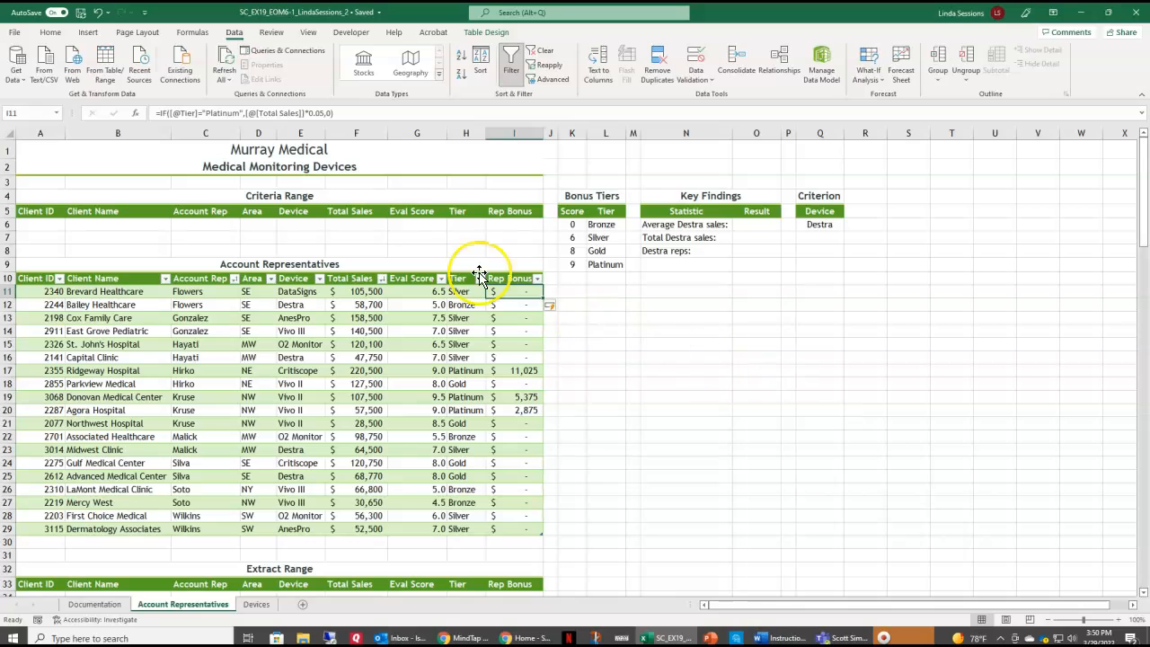
# - Start a custom icon set conditional formatting rule for the Eval Score cells G11:G29 using the 3 Stars icon style
pyautogui.click(50, 33)
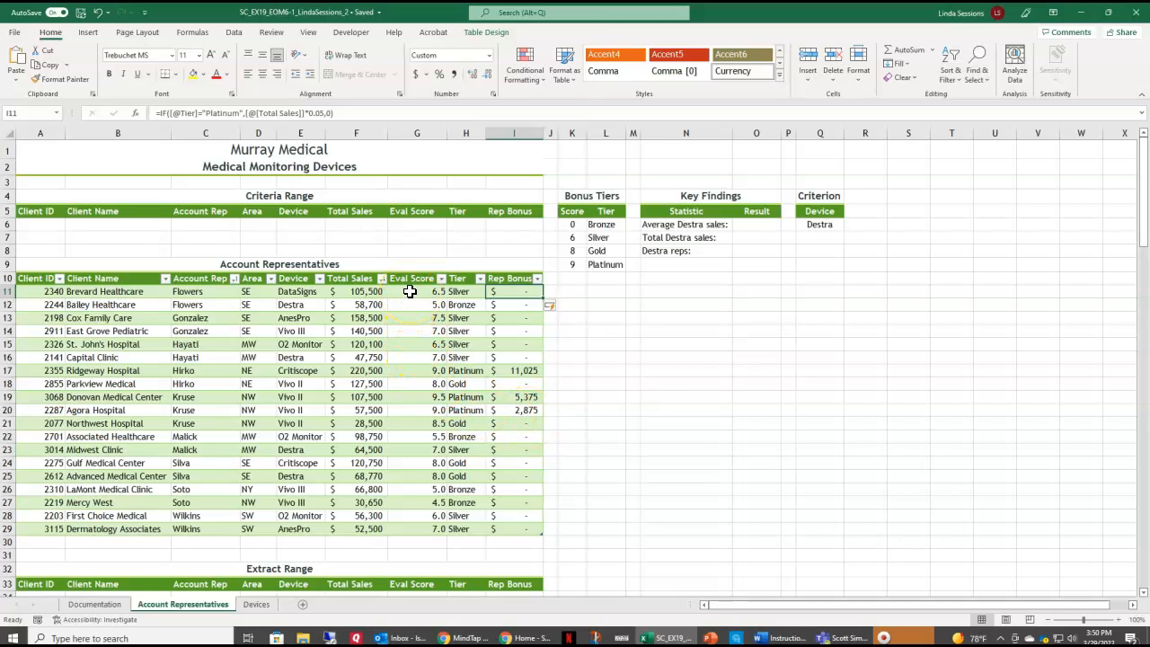
pyautogui.moveTo(409, 292); pyautogui.dragTo(407, 532)
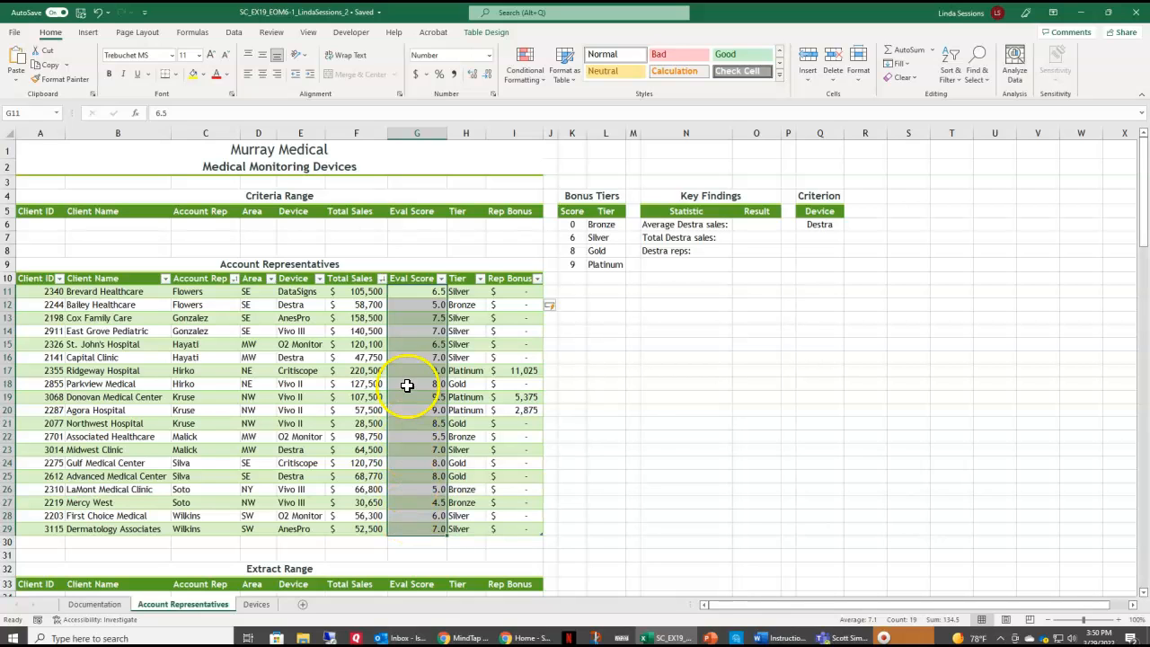
pyautogui.click(537, 79)
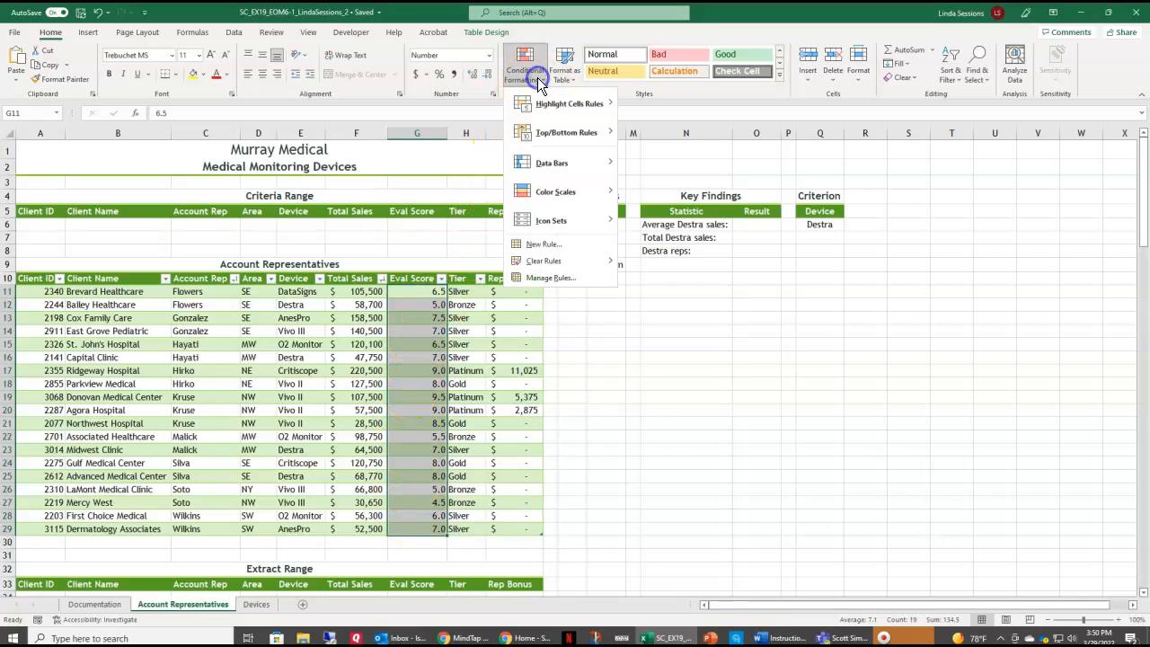
pyautogui.moveTo(557, 225)
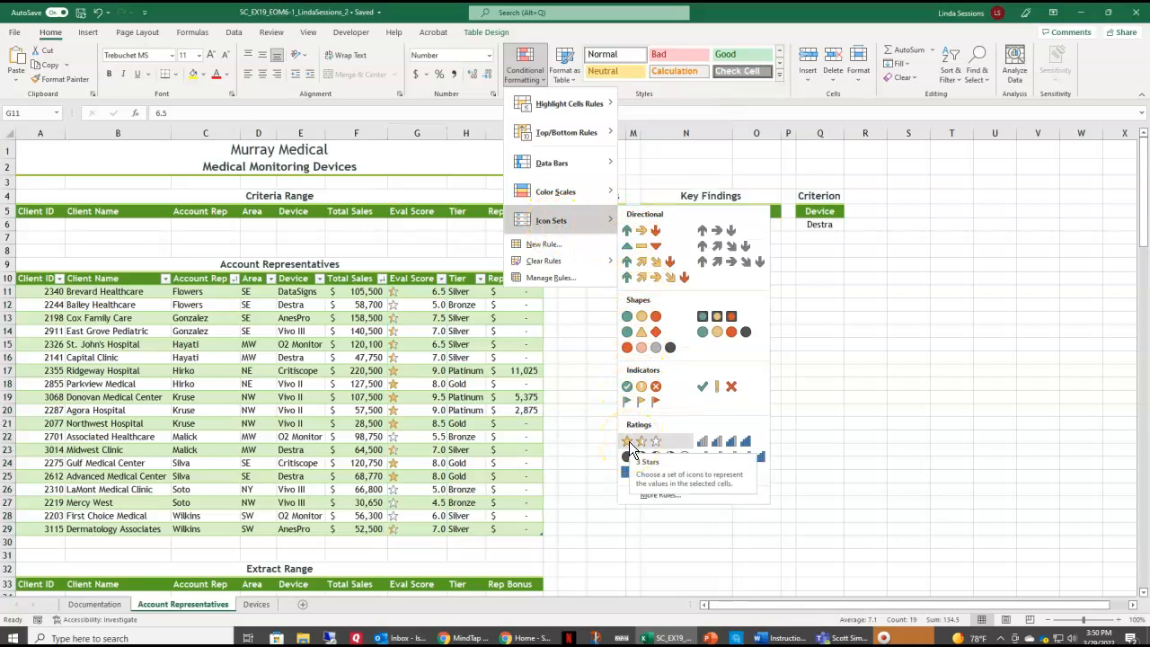
pyautogui.click(649, 497)
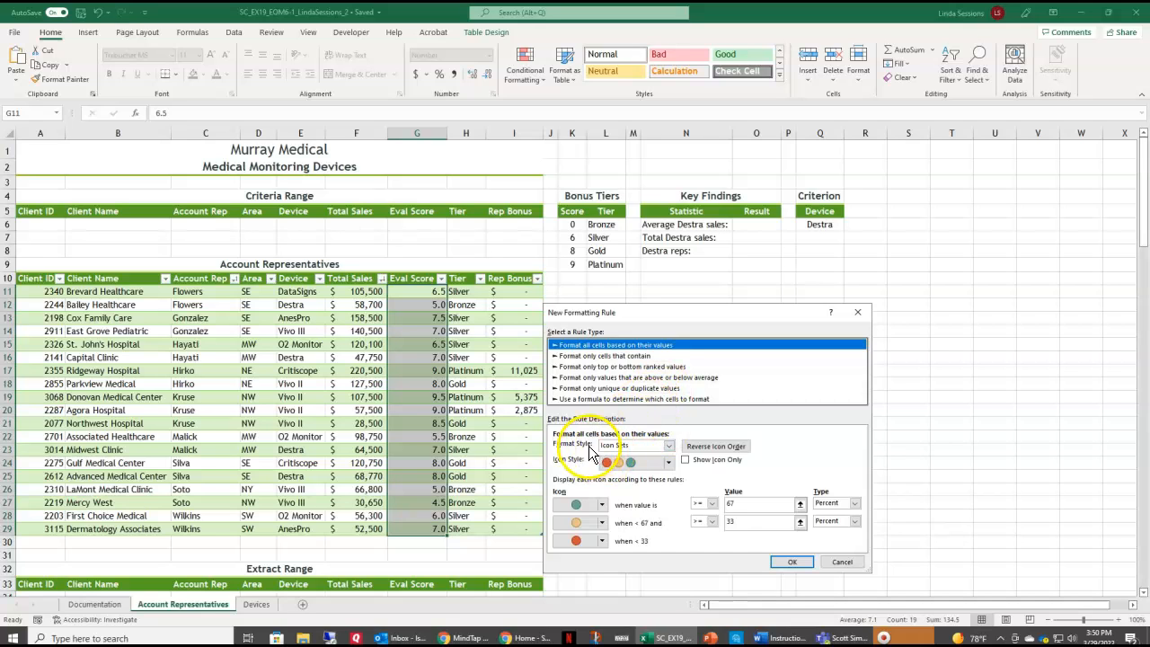
pyautogui.click(669, 463)
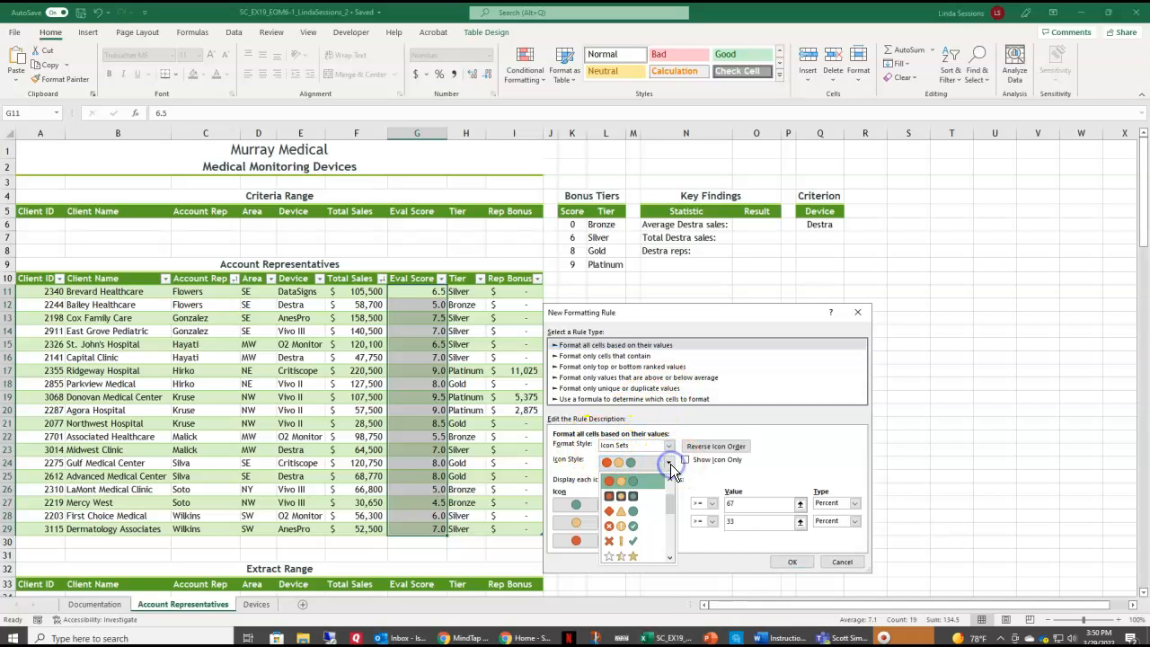
pyautogui.click(636, 562)
# - Enter 8 as the full-star threshold with the >= operator and change its type to Number
pyautogui.click(581, 505)
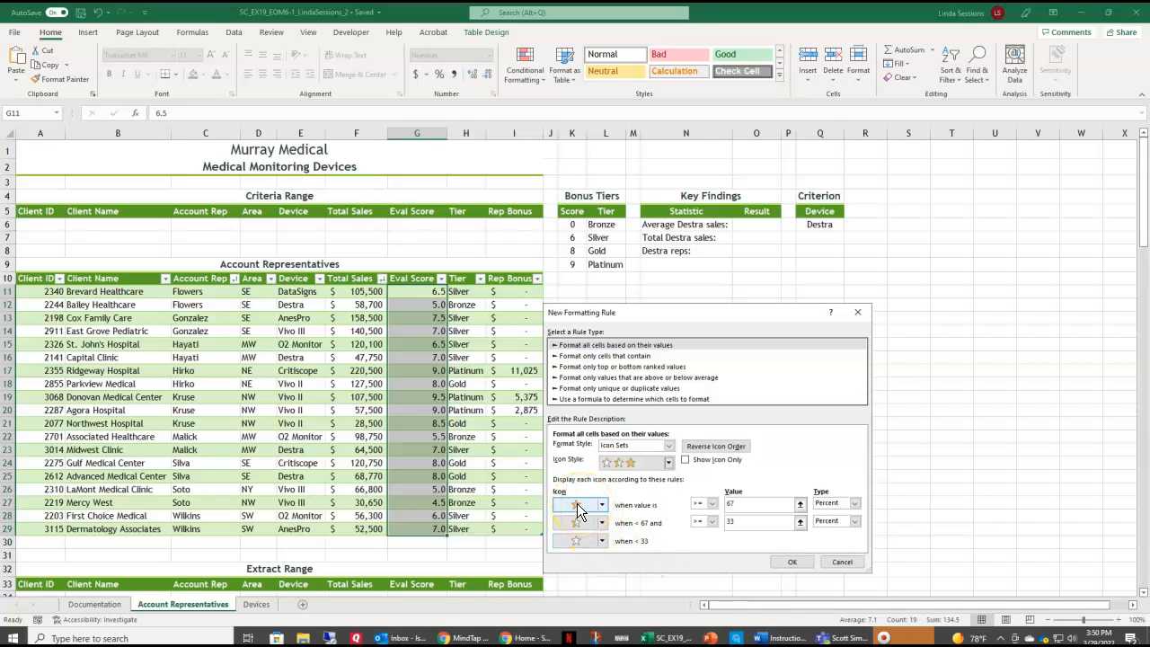
pyautogui.click(698, 505)
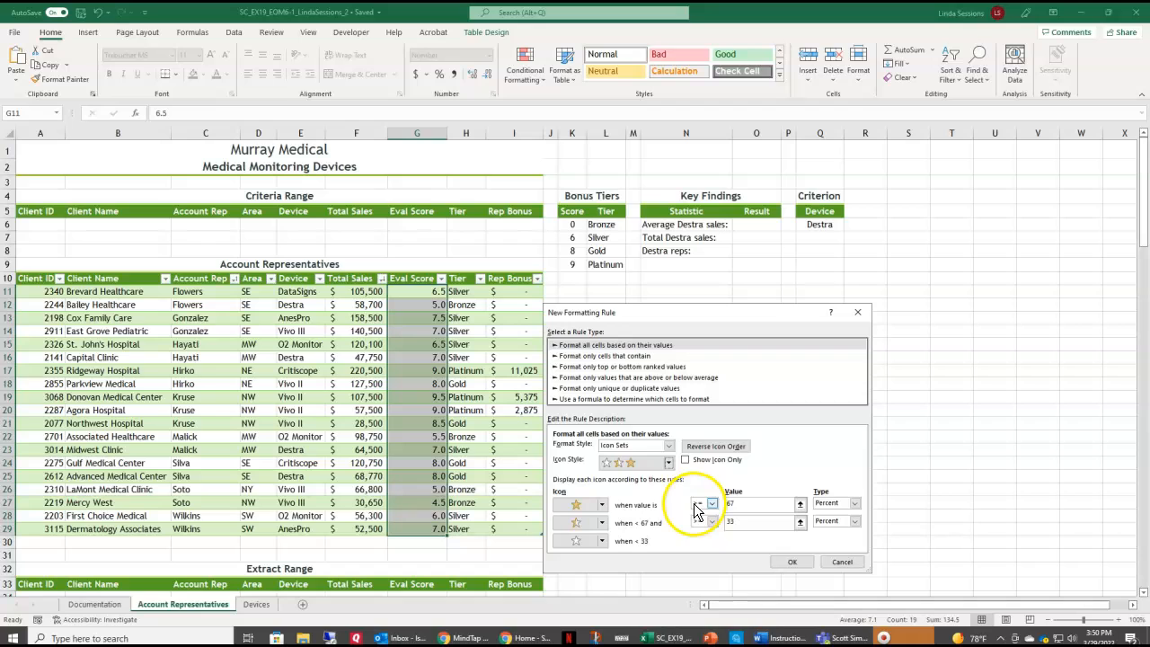
pyautogui.click(735, 503)
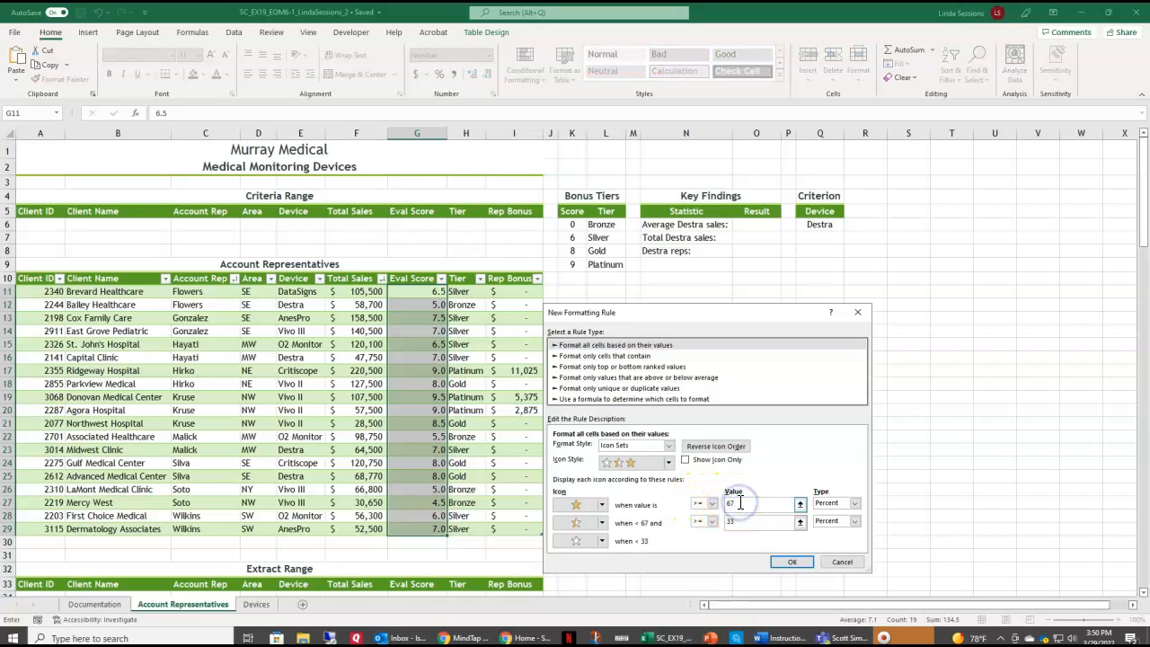
pyautogui.press('BackSpace')
pyautogui.press('BackSpace')
pyautogui.write('8')
pyautogui.click(853, 503)
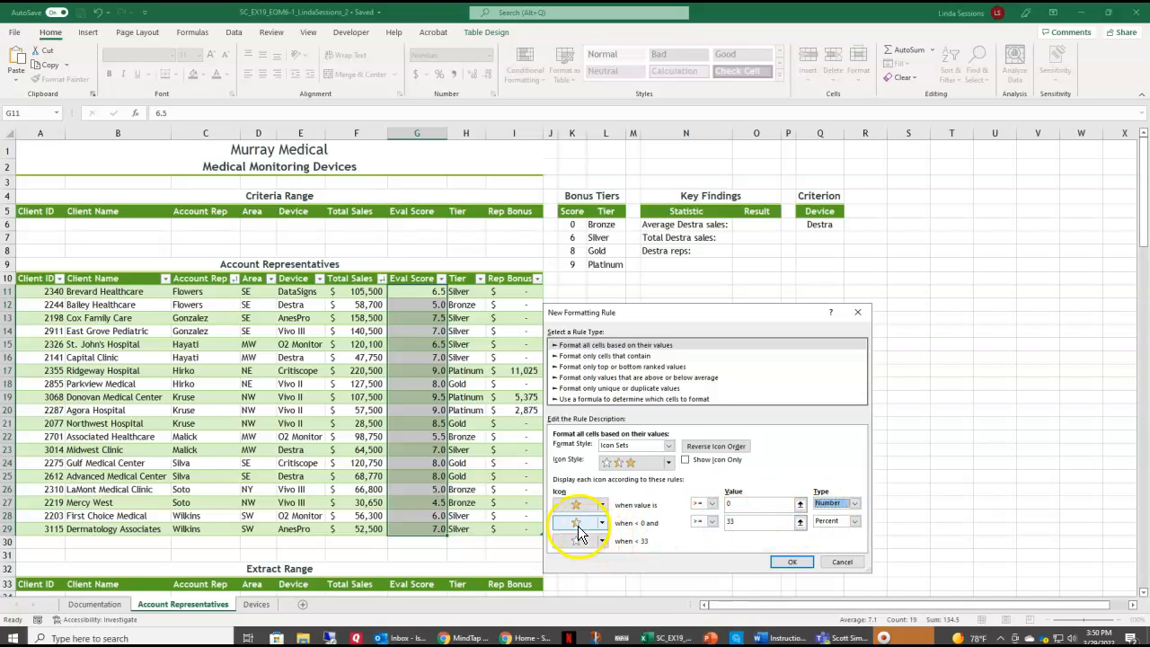
# - Enter 6 as the half-star threshold and change its type to Number
pyautogui.click(742, 520)
pyautogui.press('BackSpace')
pyautogui.press('BackSpace')
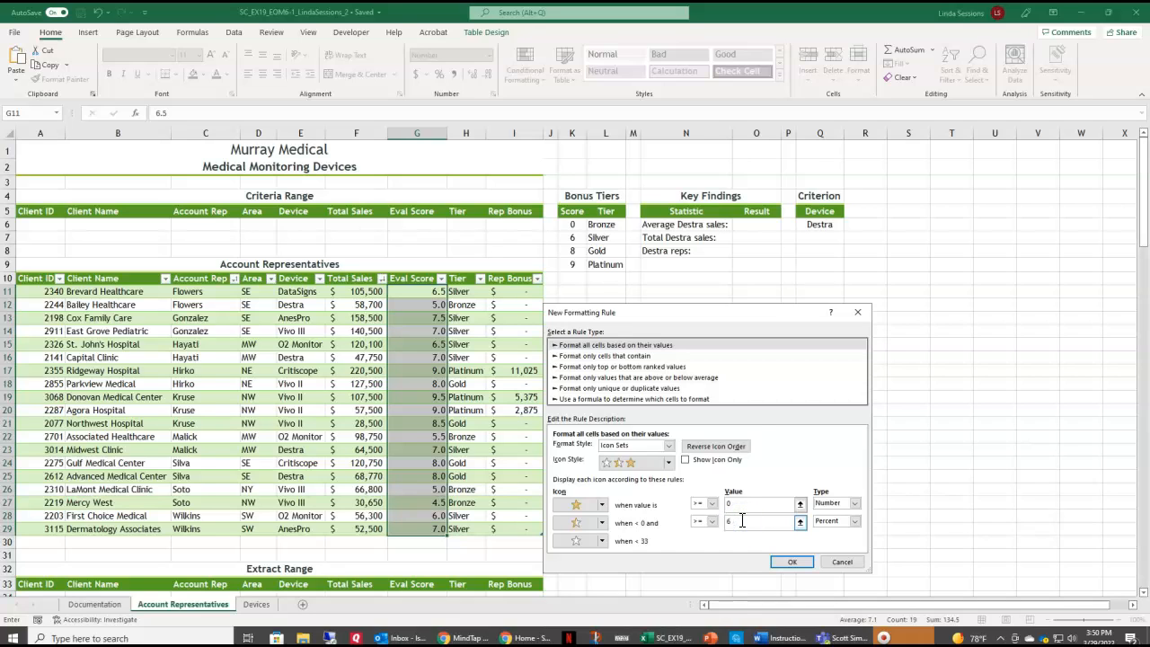
pyautogui.click(854, 521)
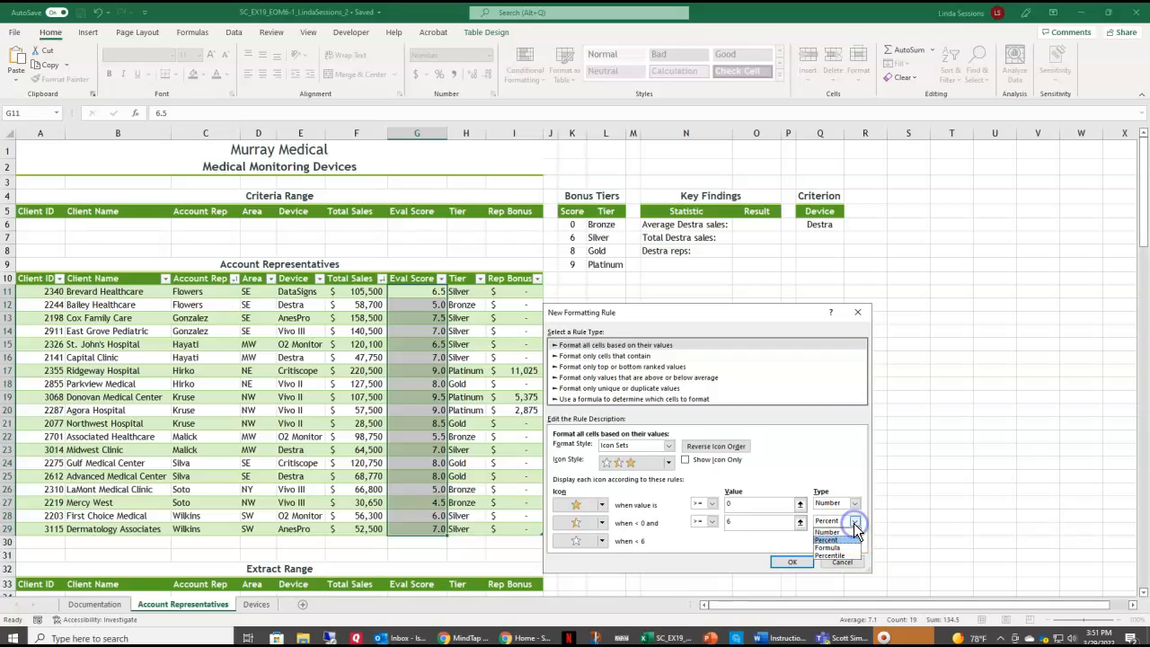
pyautogui.click(835, 532)
# - Re-enter the threshold values as 8 for the full star and 6 for the half star, and apply the icon rule
pyautogui.click(728, 505)
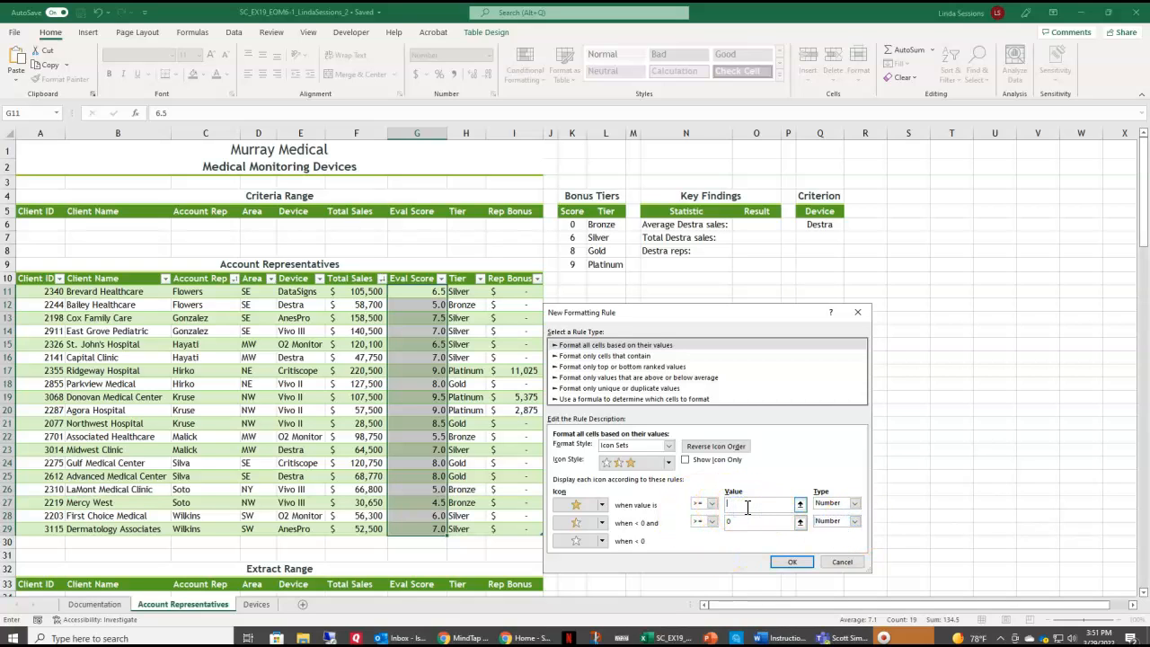
pyautogui.write('8')
pyautogui.click(738, 520)
pyautogui.press('BackSpace')
pyautogui.click(787, 562)
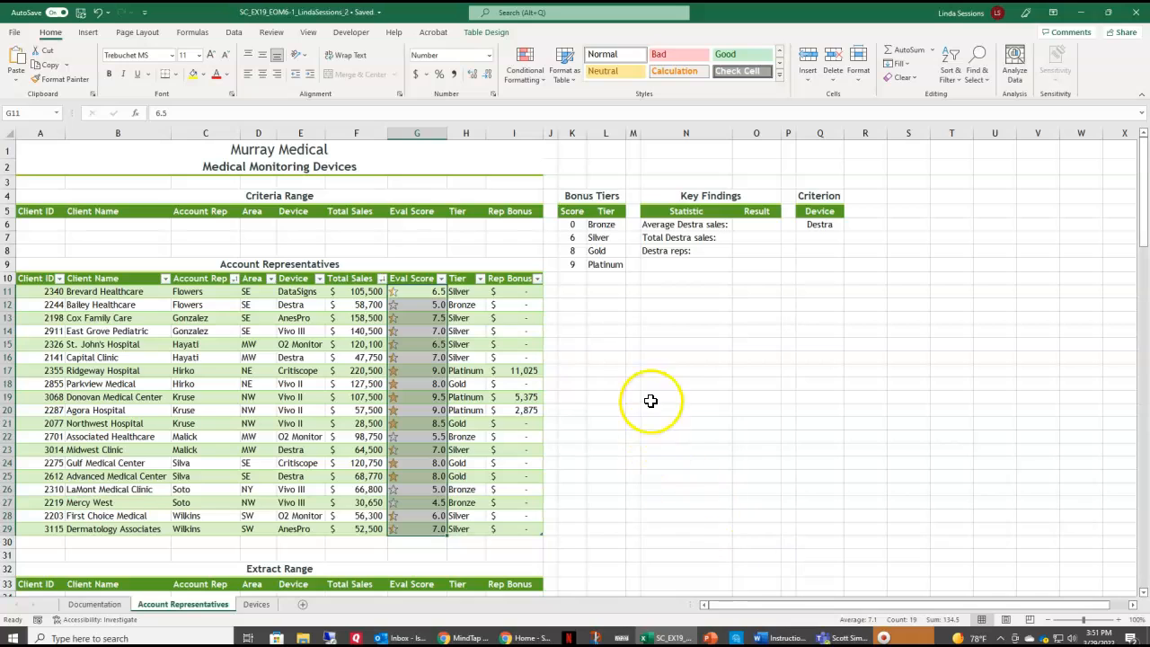
pyautogui.click(610, 383)
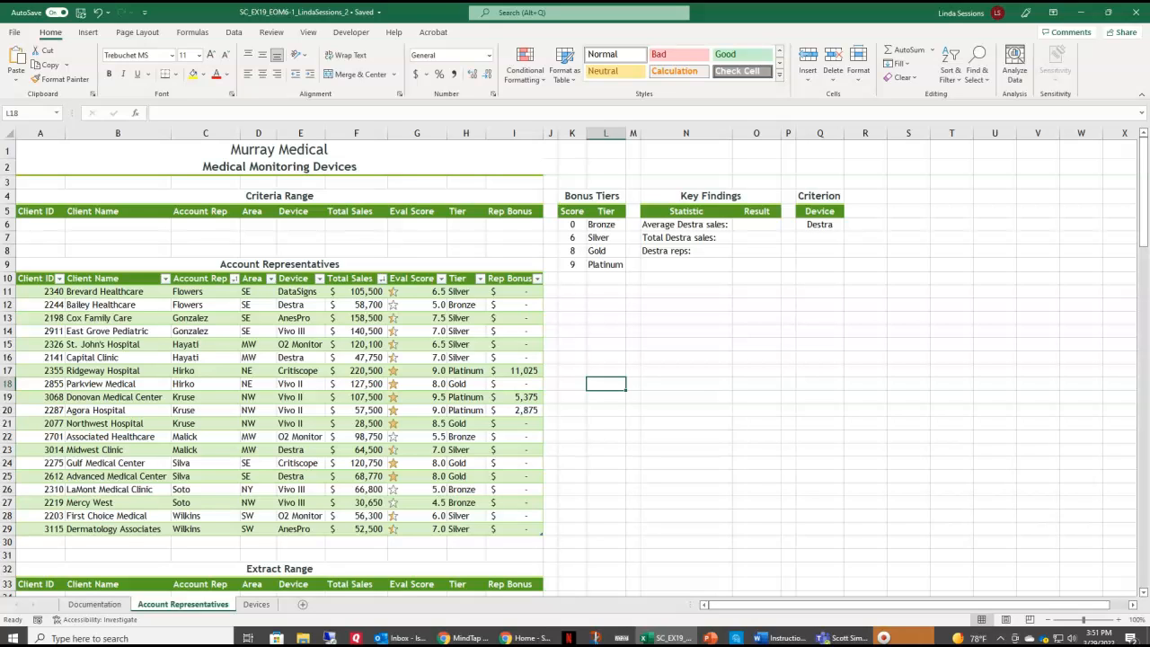
# - Add a Total Row to the AccountReps table
pyautogui.click(152, 358)
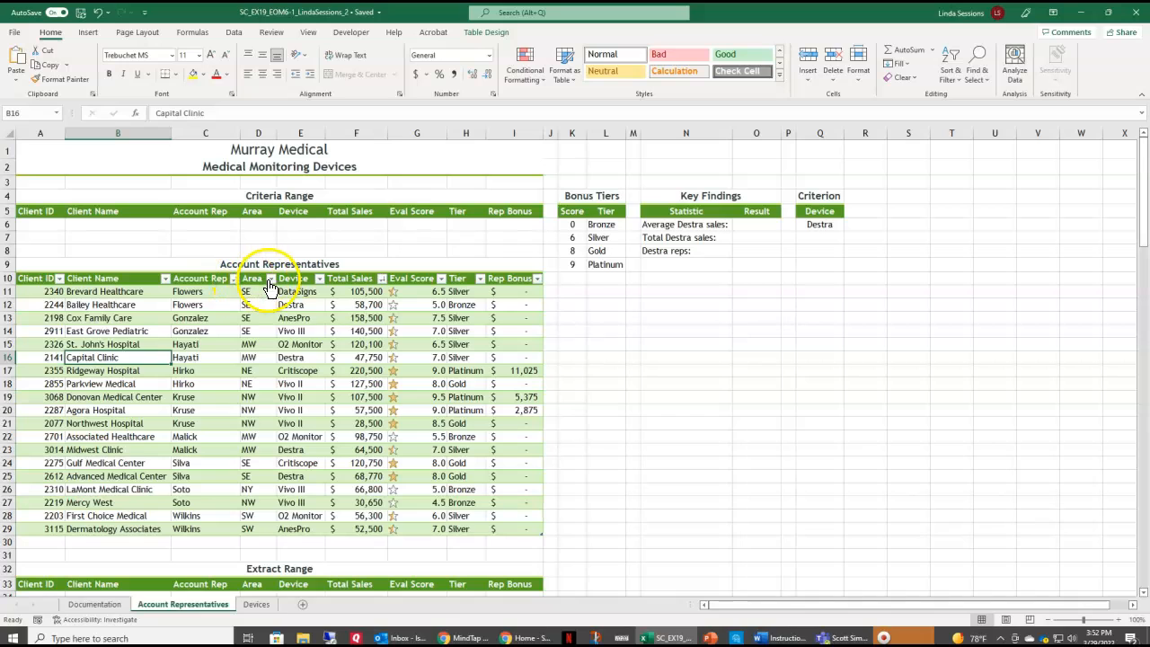
pyautogui.click(233, 33)
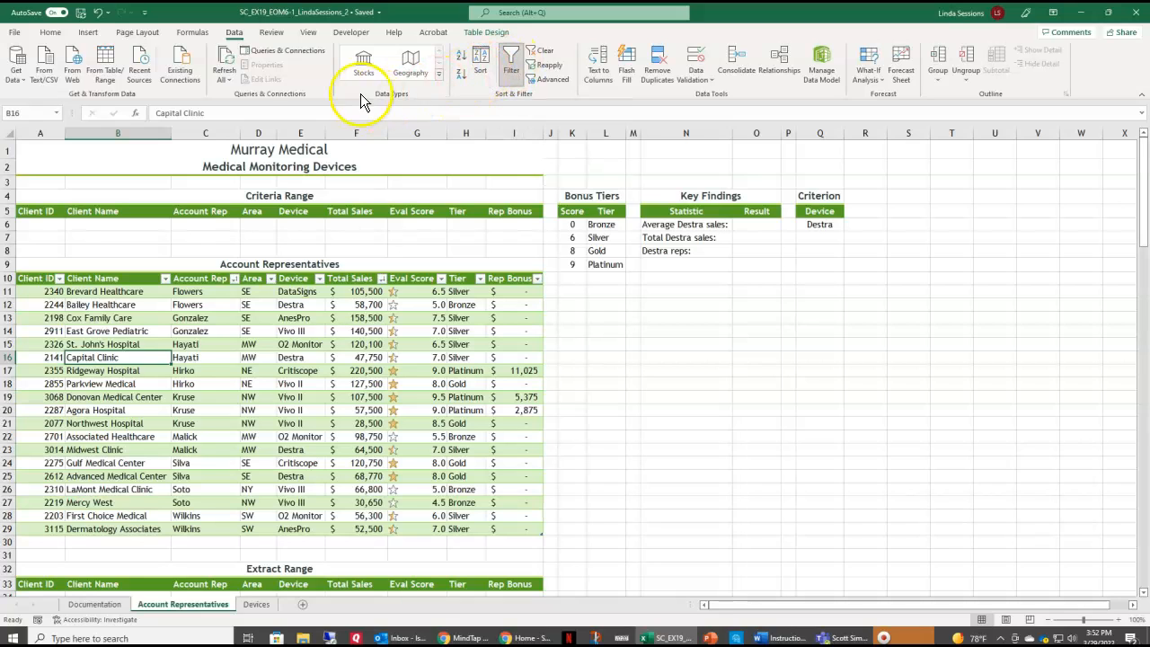
pyautogui.click(484, 34)
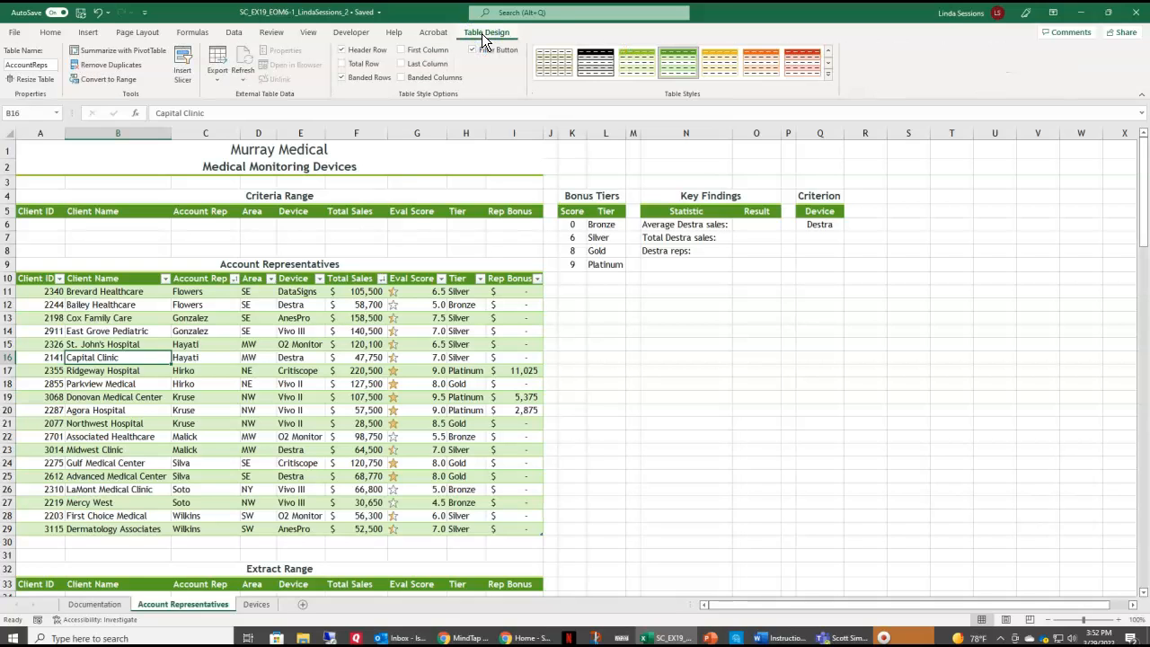
pyautogui.click(343, 64)
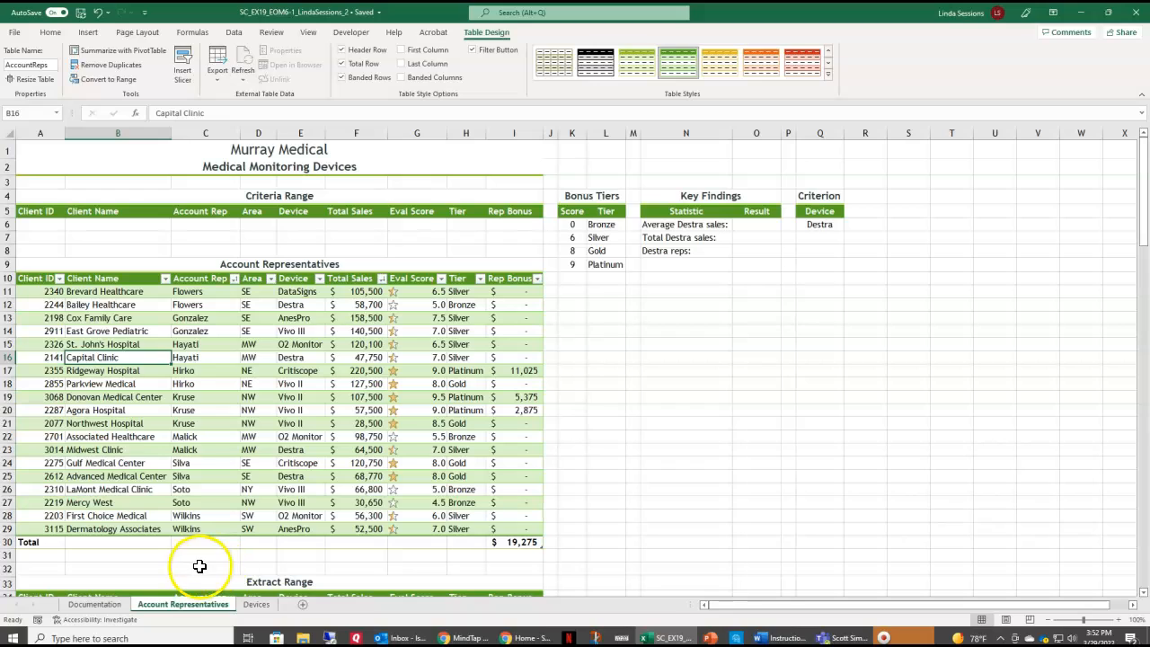
# - In the Total Row, set Client Name to show the Count and Total Sales to show the Sum
pyautogui.click(113, 542)
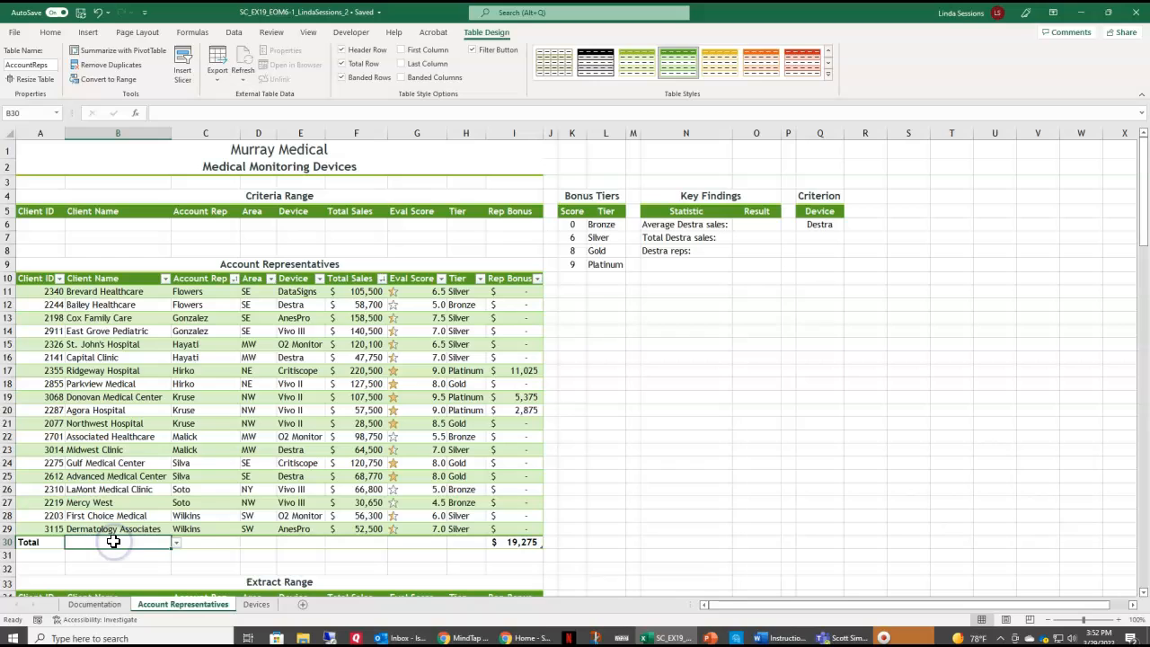
pyautogui.click(178, 545)
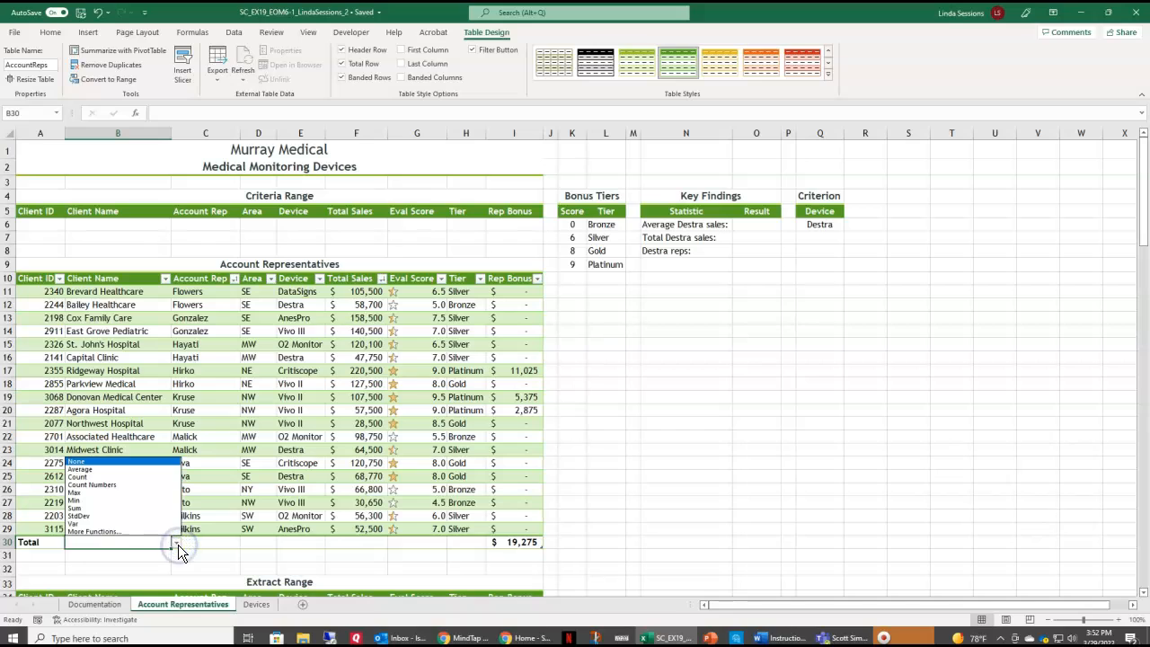
pyautogui.click(90, 477)
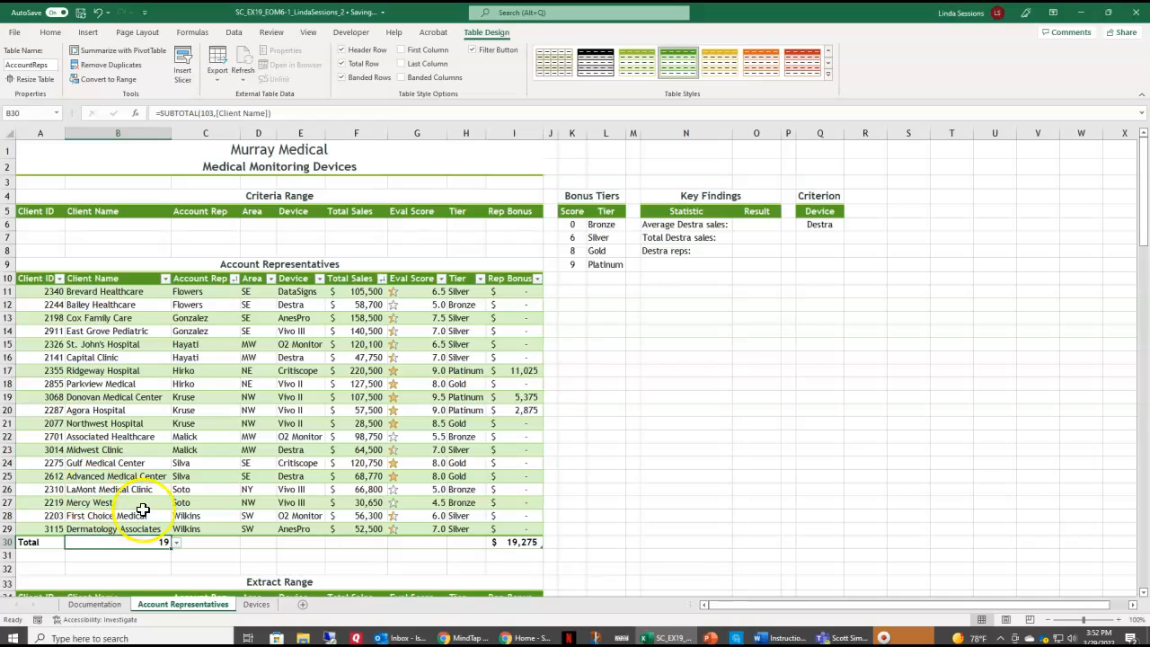
pyautogui.click(358, 542)
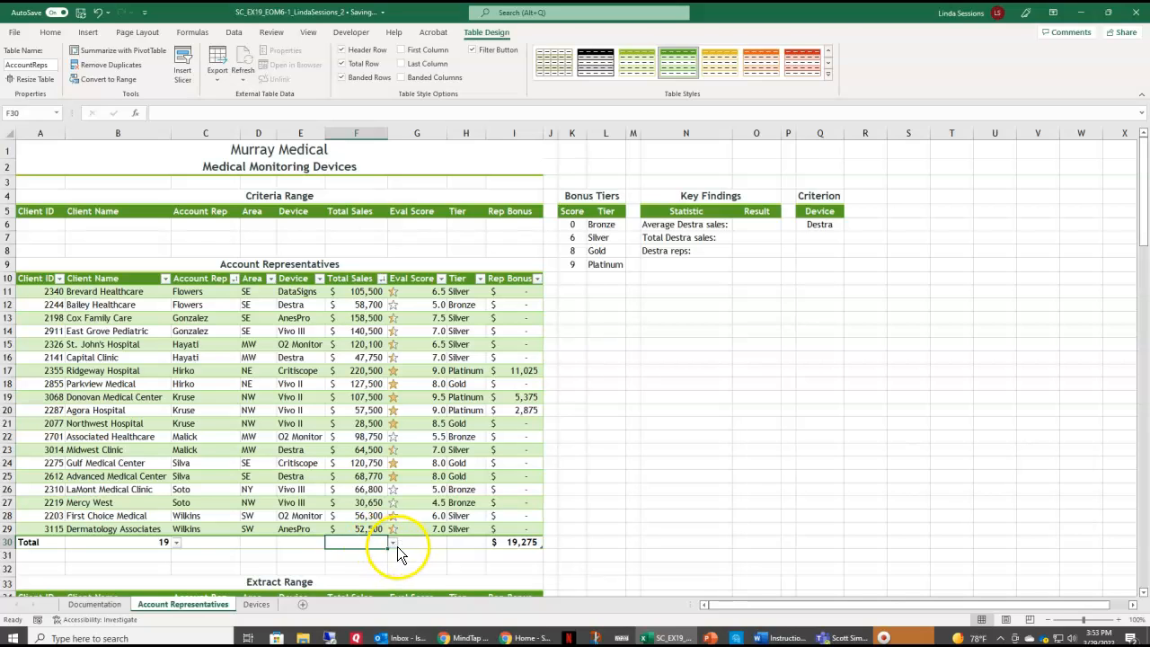
pyautogui.click(392, 544)
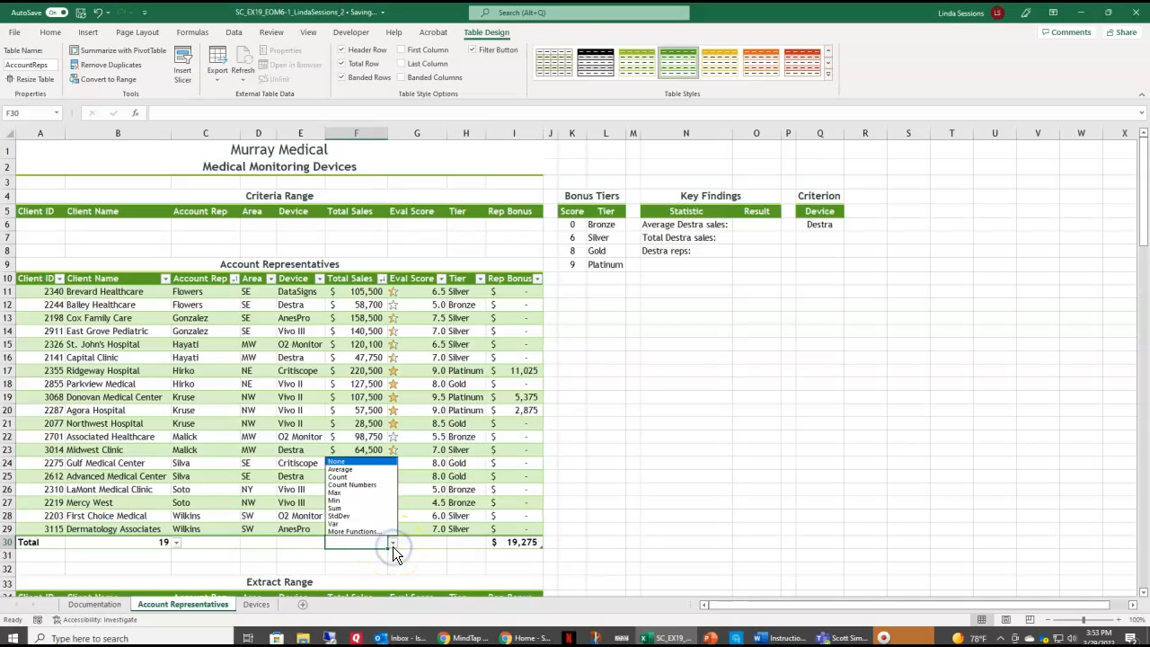
pyautogui.click(352, 507)
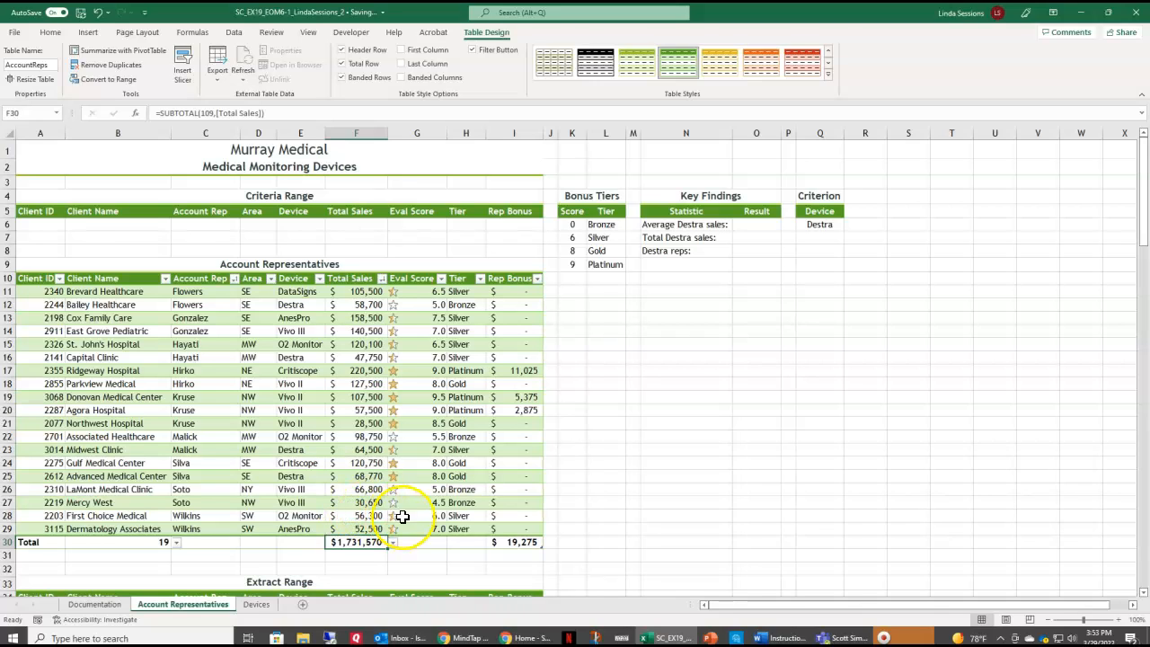
# - Set the Total Row to show the Average of the Eval Score column
pyautogui.click(418, 543)
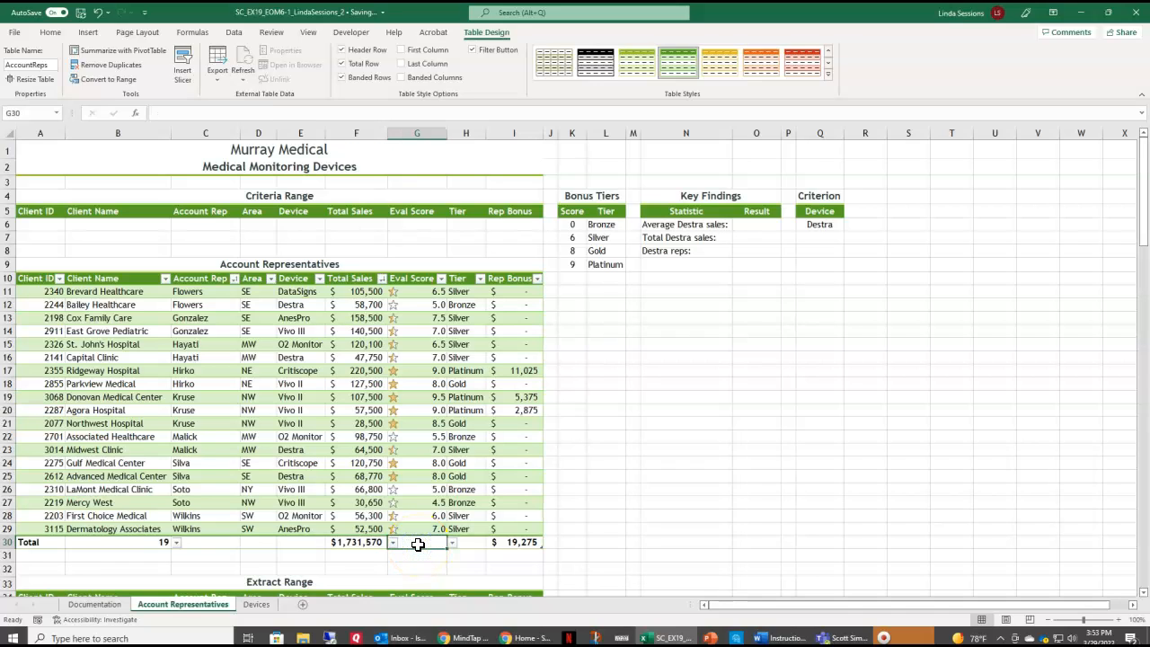
pyautogui.click(455, 545)
pyautogui.click(452, 542)
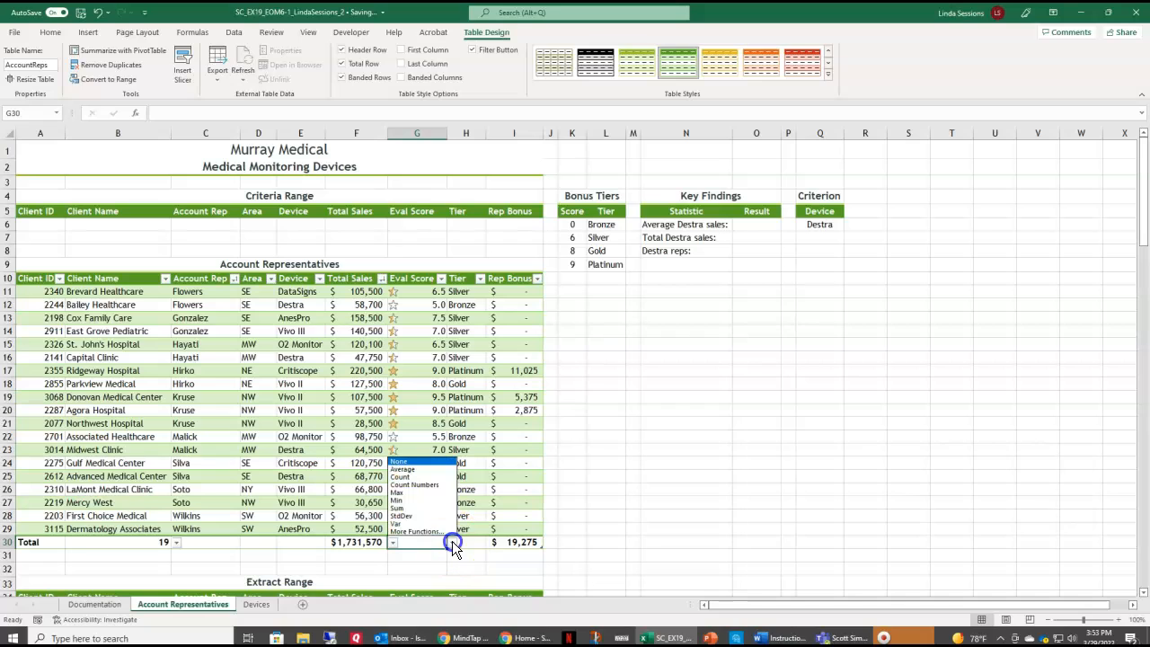
pyautogui.click(406, 470)
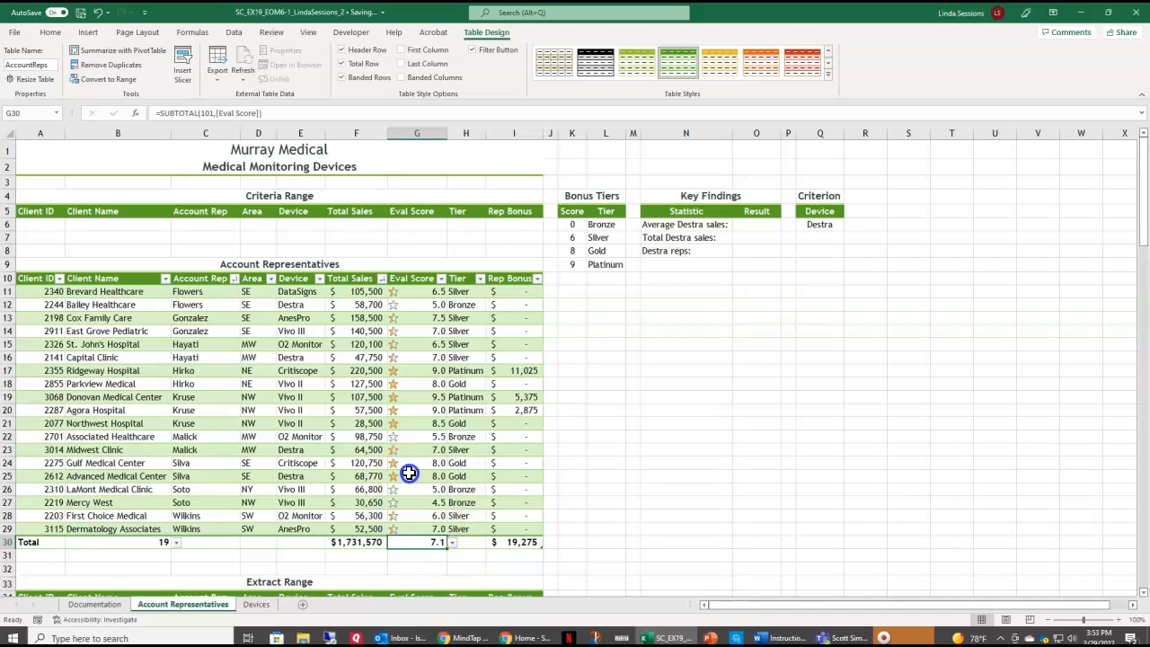
pyautogui.click(604, 465)
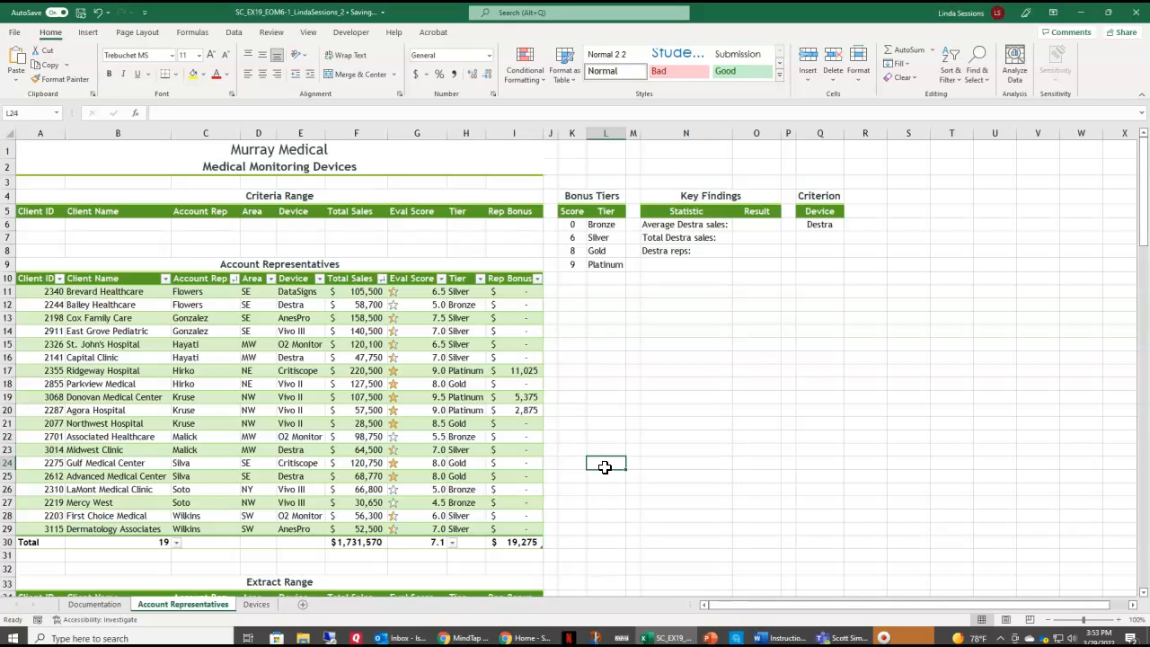
# - Insert a DAVERAGE function in cell O6 with the AccountReps headers and data, A10 through I29, as the database
pyautogui.click(750, 224)
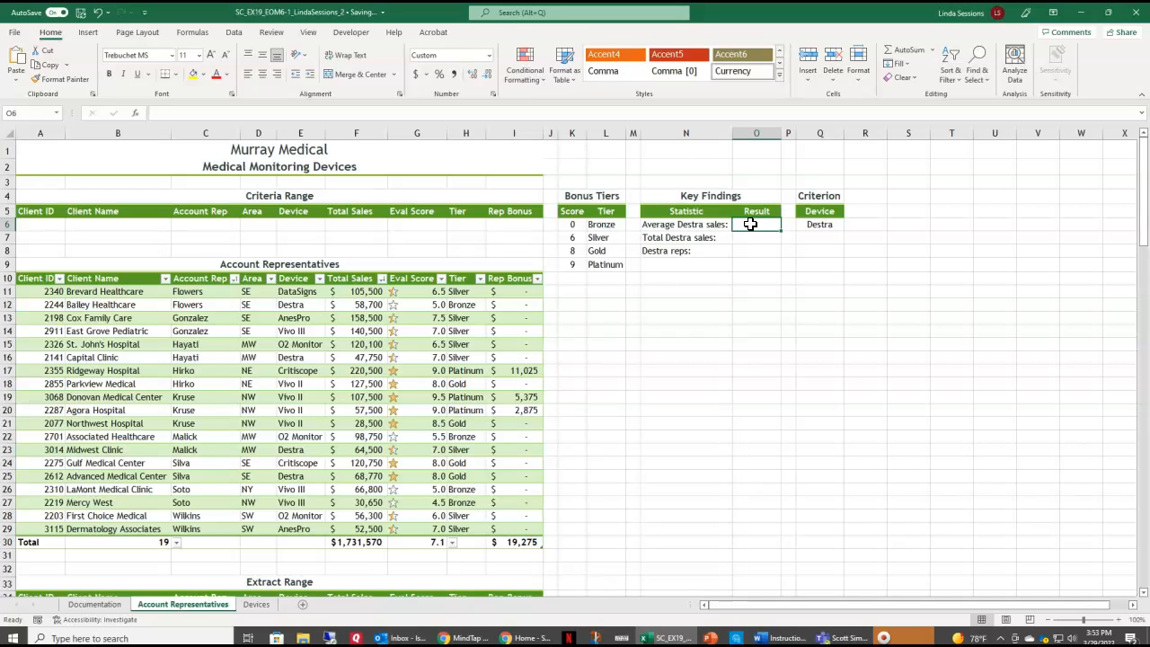
pyautogui.click(514, 20)
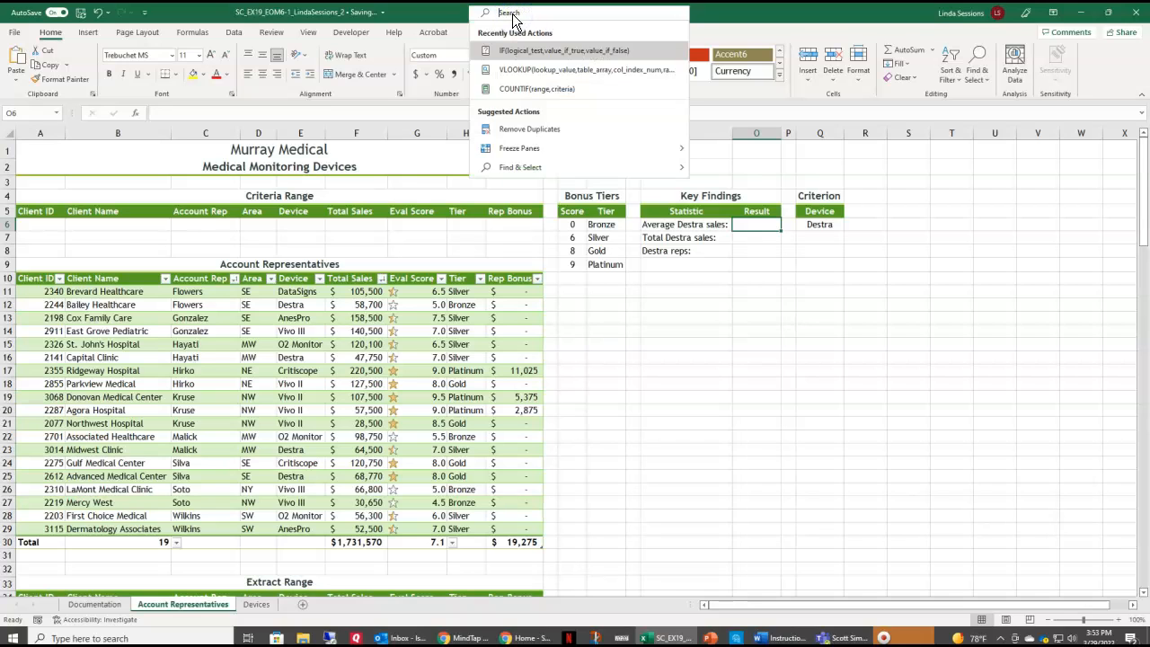
pyautogui.write('da')
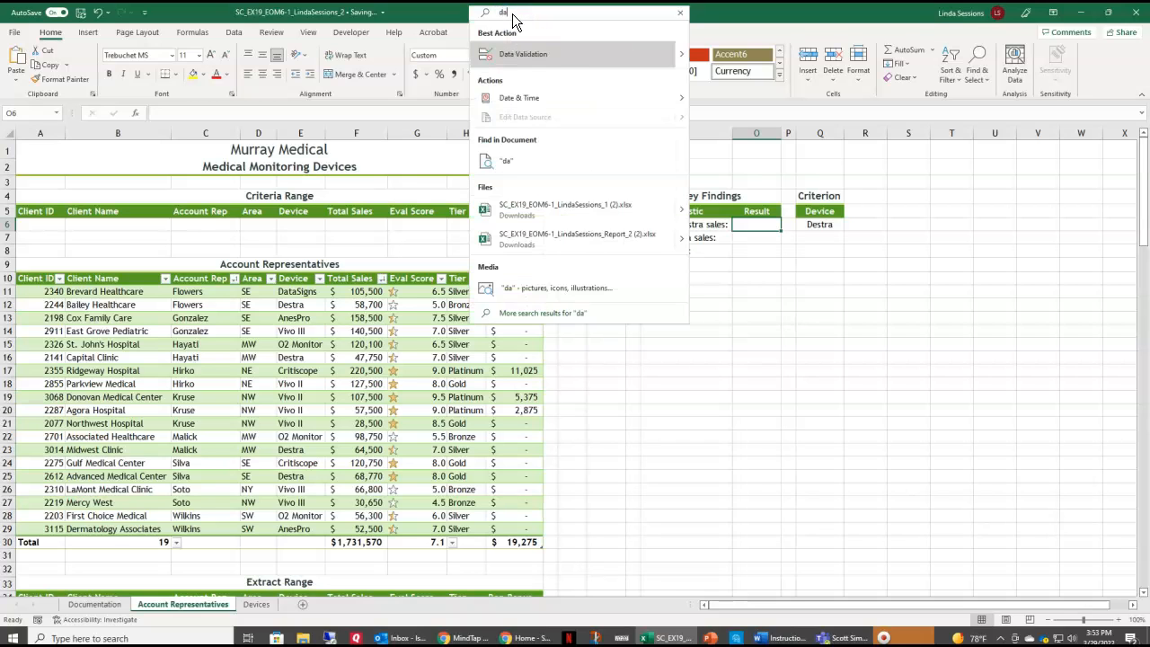
pyautogui.write('verage')
pyautogui.click(506, 54)
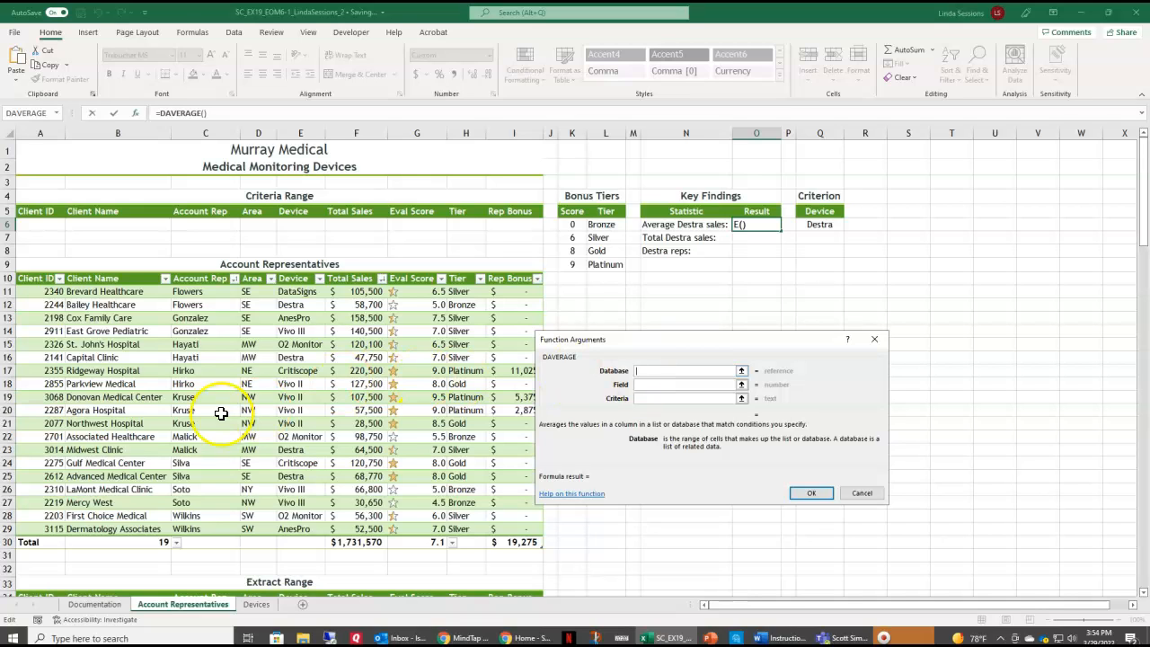
pyautogui.moveTo(28, 282); pyautogui.dragTo(498, 526)
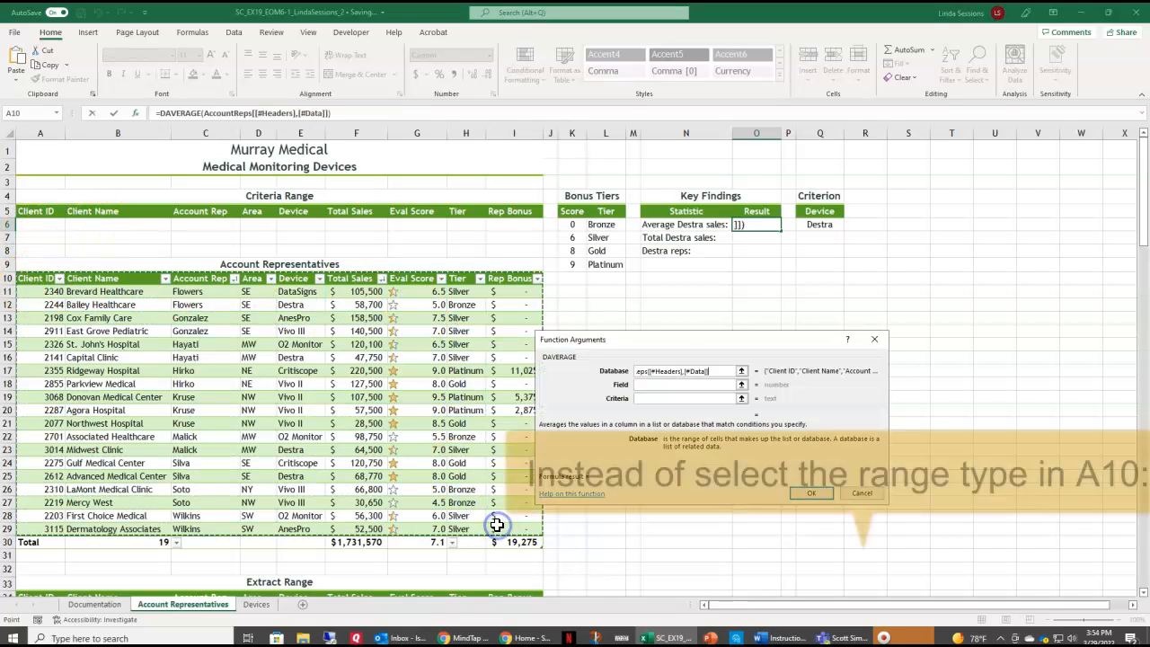
# - Complete the DAVERAGE formula with "Total Sales" as the field and Q5:Q6 as the criteria
pyautogui.click(651, 387)
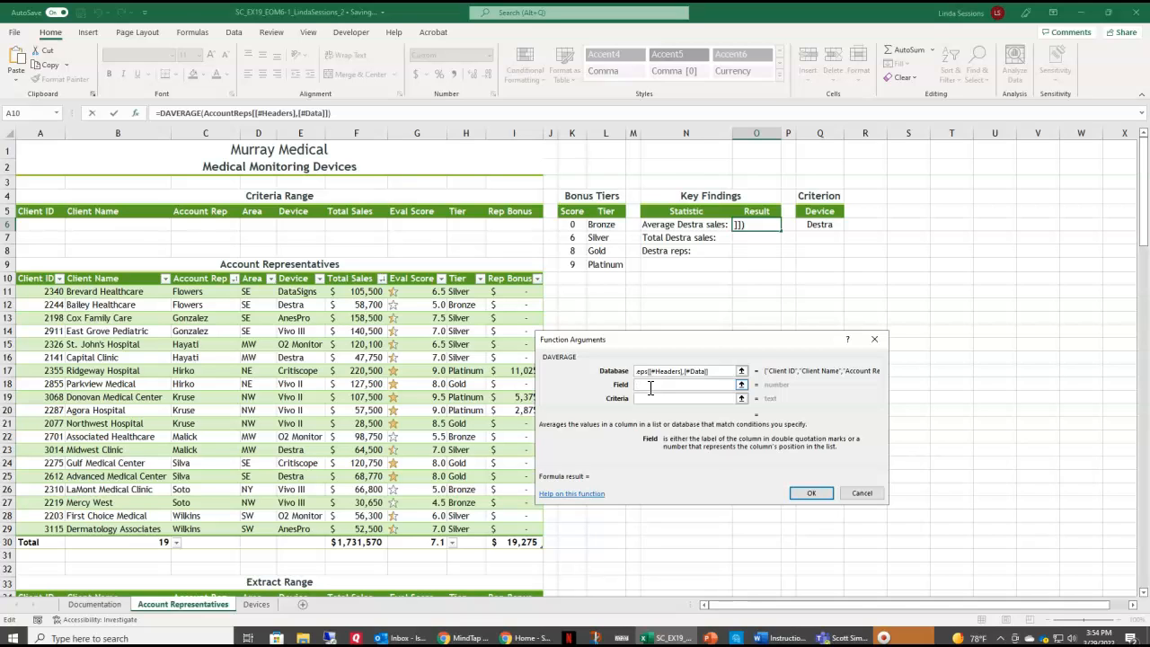
pyautogui.write('Total Sales')
pyautogui.click(654, 400)
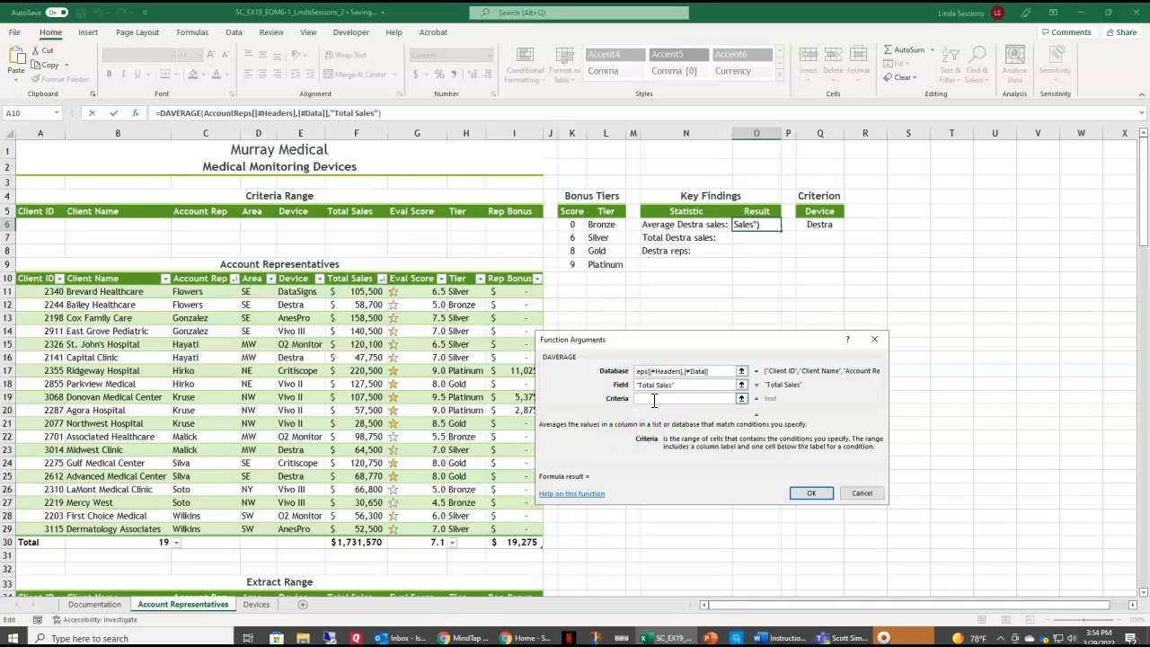
pyautogui.write('q5:q6')
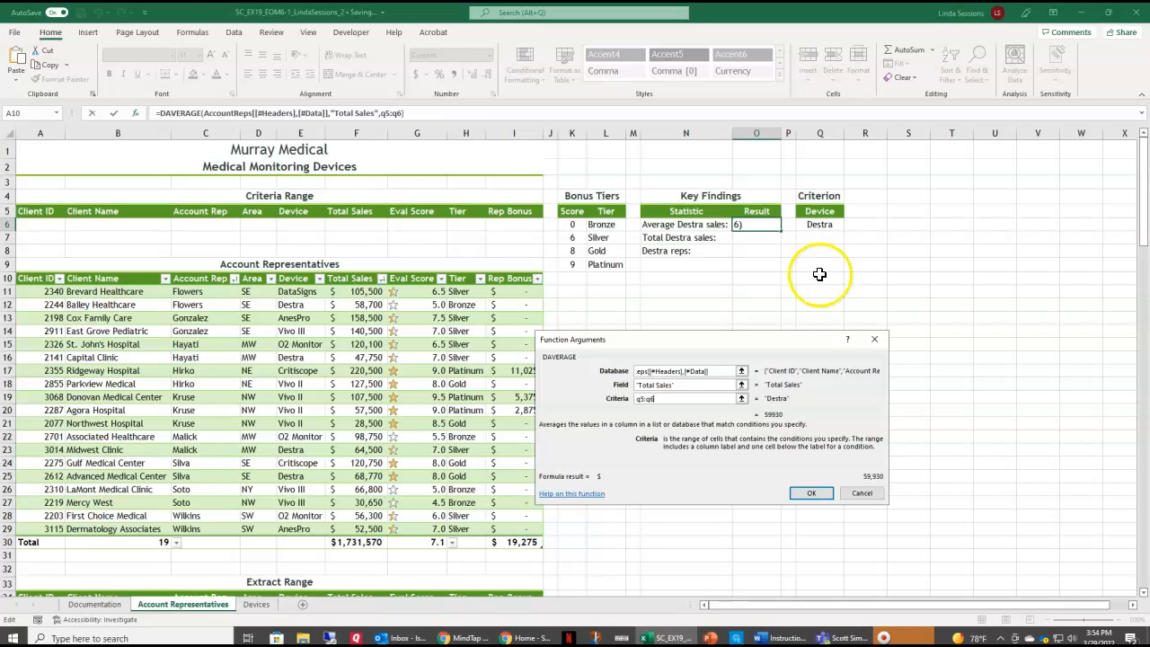
pyautogui.click(805, 497)
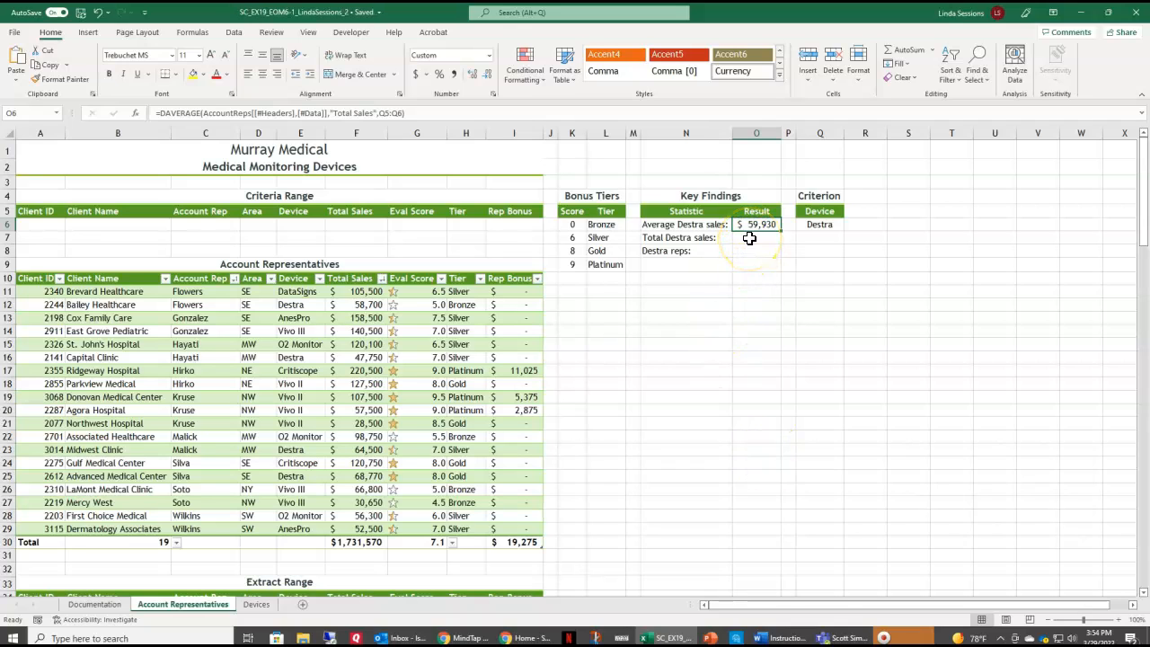
pyautogui.click(813, 130)
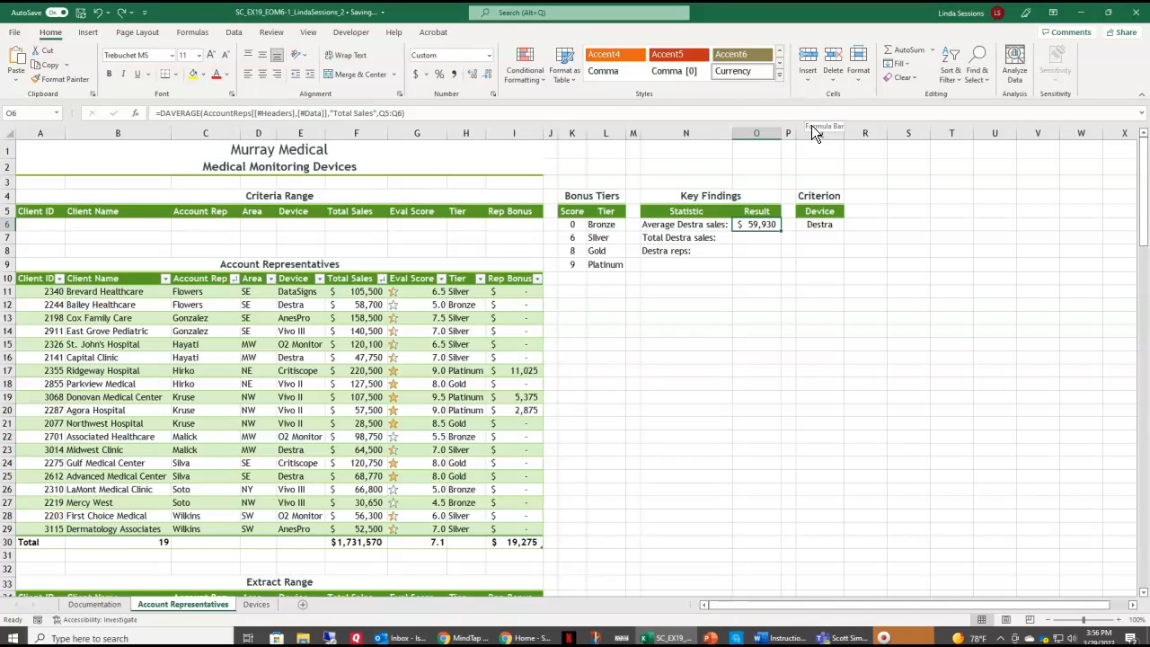
# - Insert a SUMIF function in cell O7 with the AccountReps Device column data as the range
pyautogui.click(749, 239)
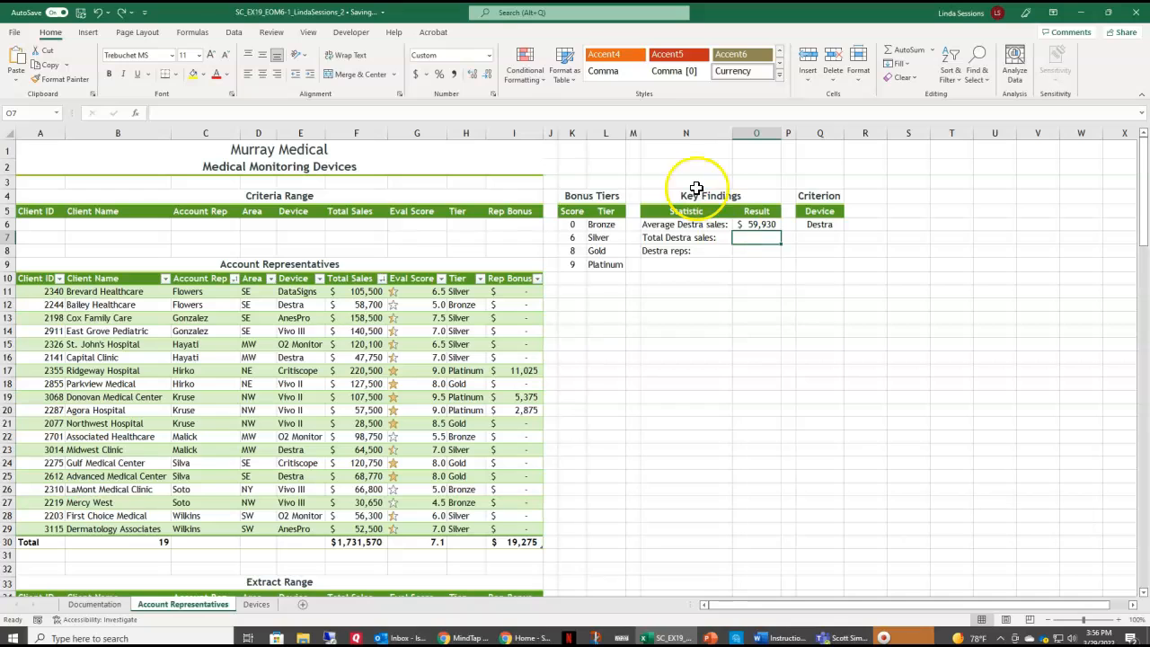
pyautogui.click(552, 18)
pyautogui.write('sumif')
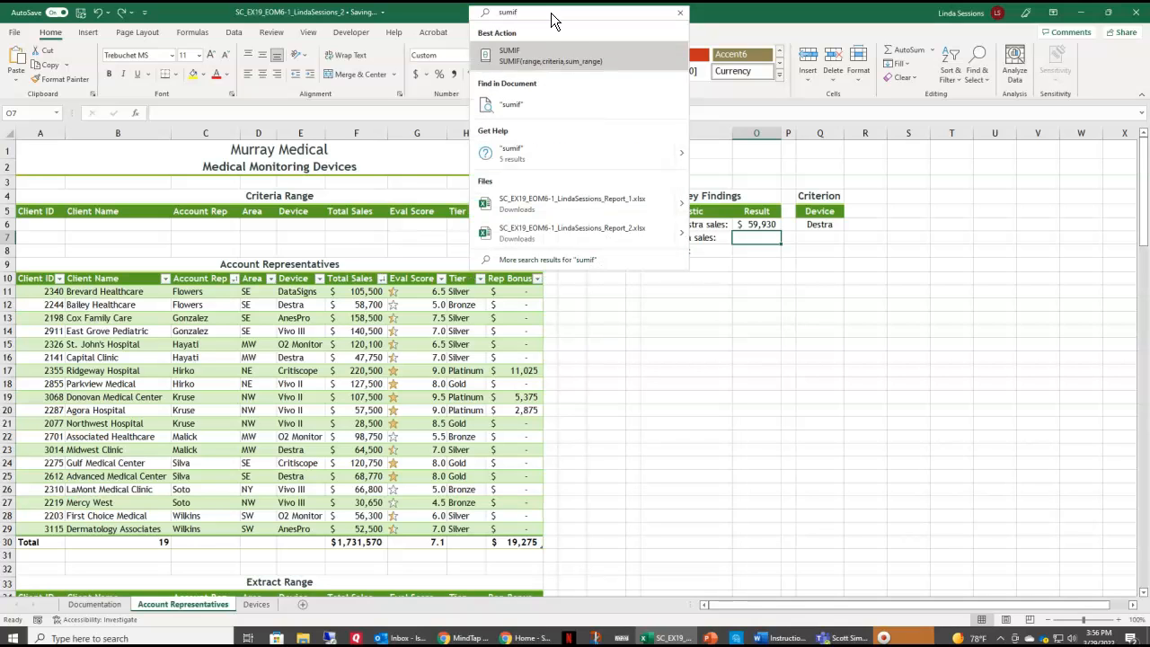
pyautogui.click(496, 57)
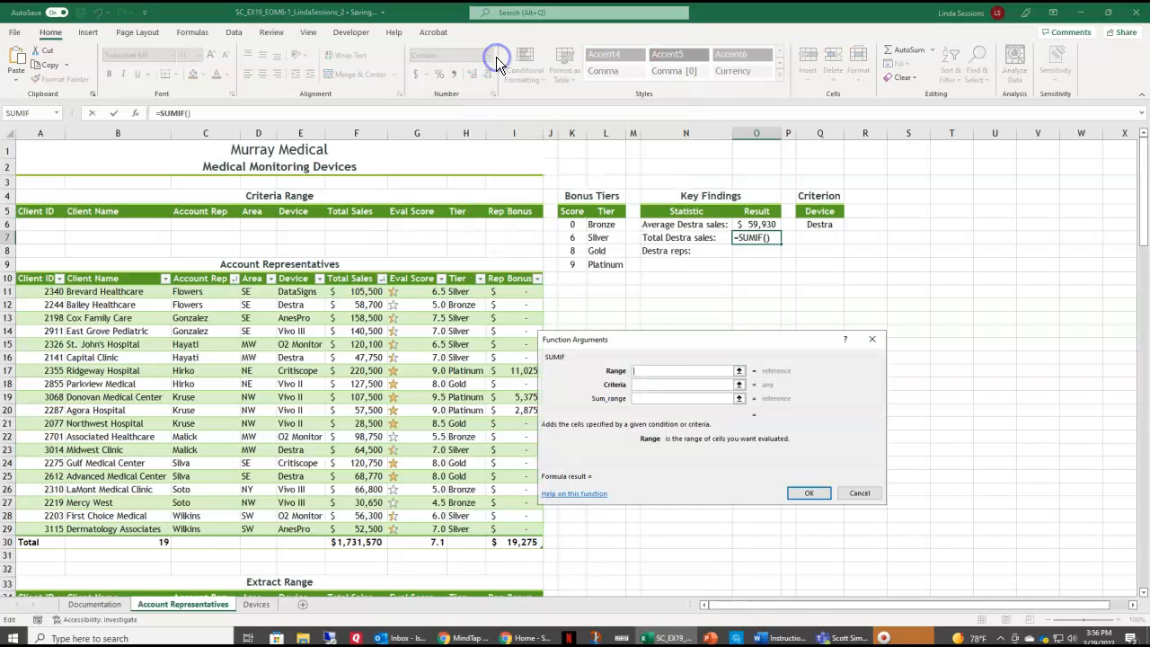
pyautogui.click(686, 339)
pyautogui.moveTo(686, 339); pyautogui.dragTo(717, 315)
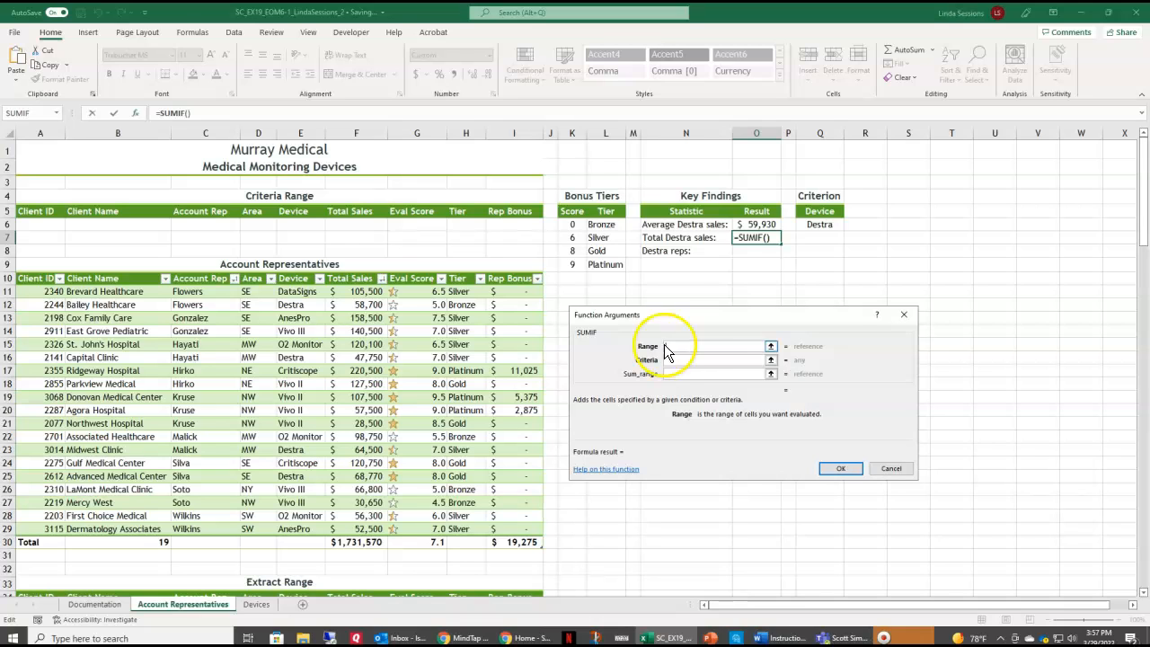
pyautogui.click(290, 280)
pyautogui.moveTo(288, 292); pyautogui.dragTo(290, 528)
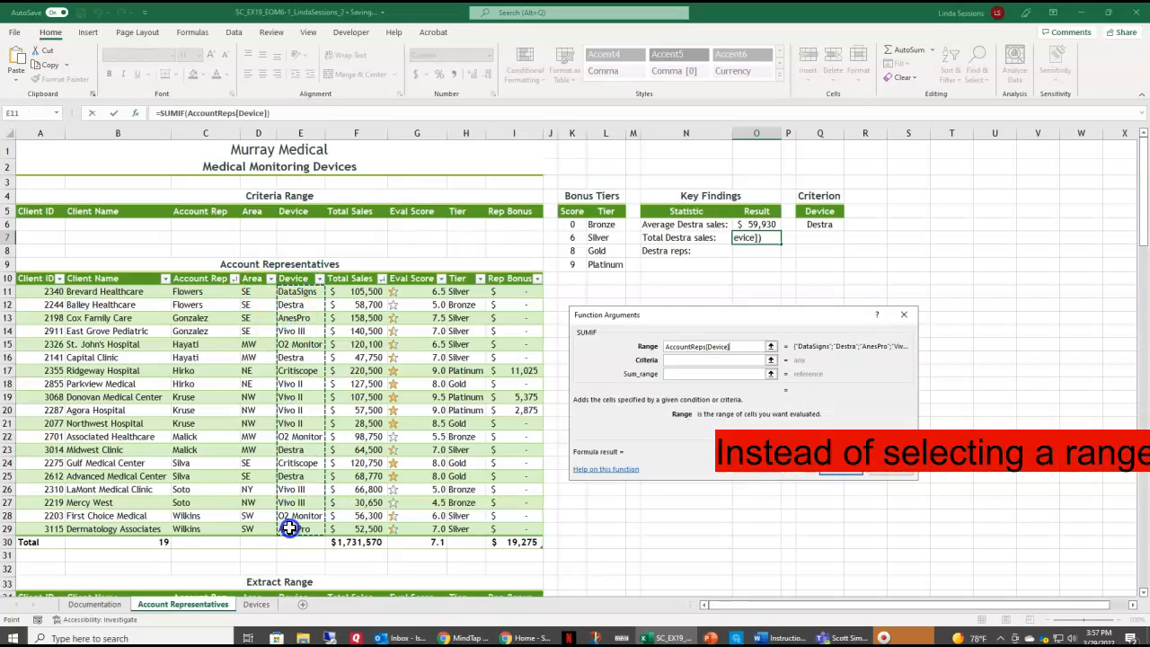
# - Complete the SUMIF formula with Q6 as the criteria and the Total Sales column data as the sum range
pyautogui.click(676, 360)
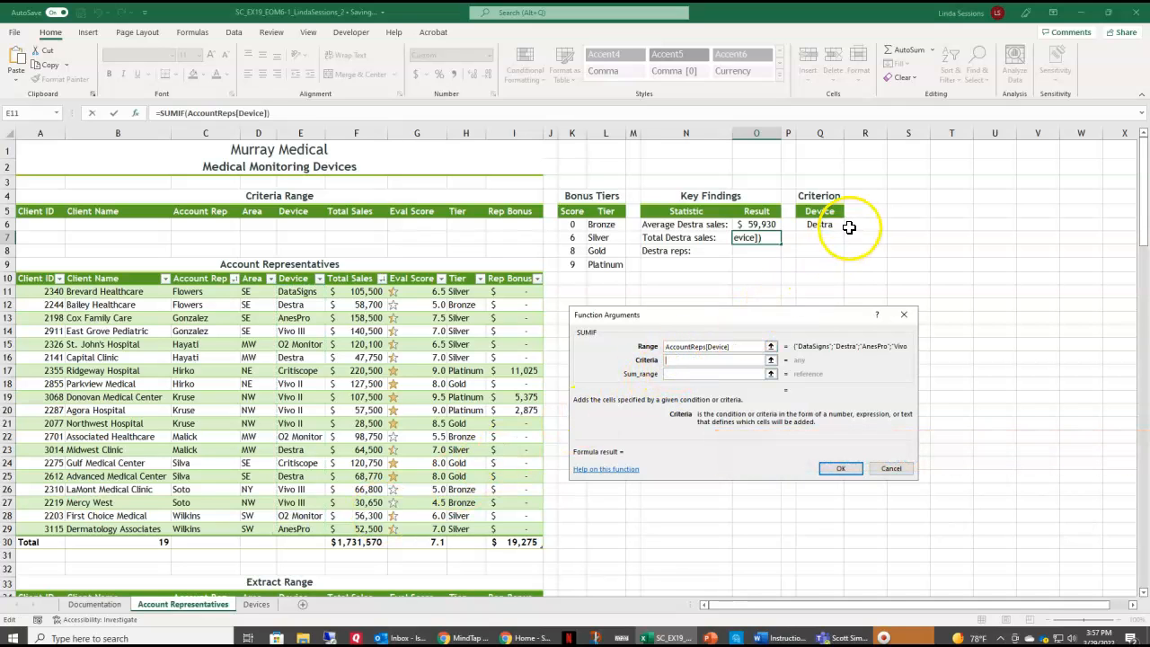
pyautogui.click(822, 225)
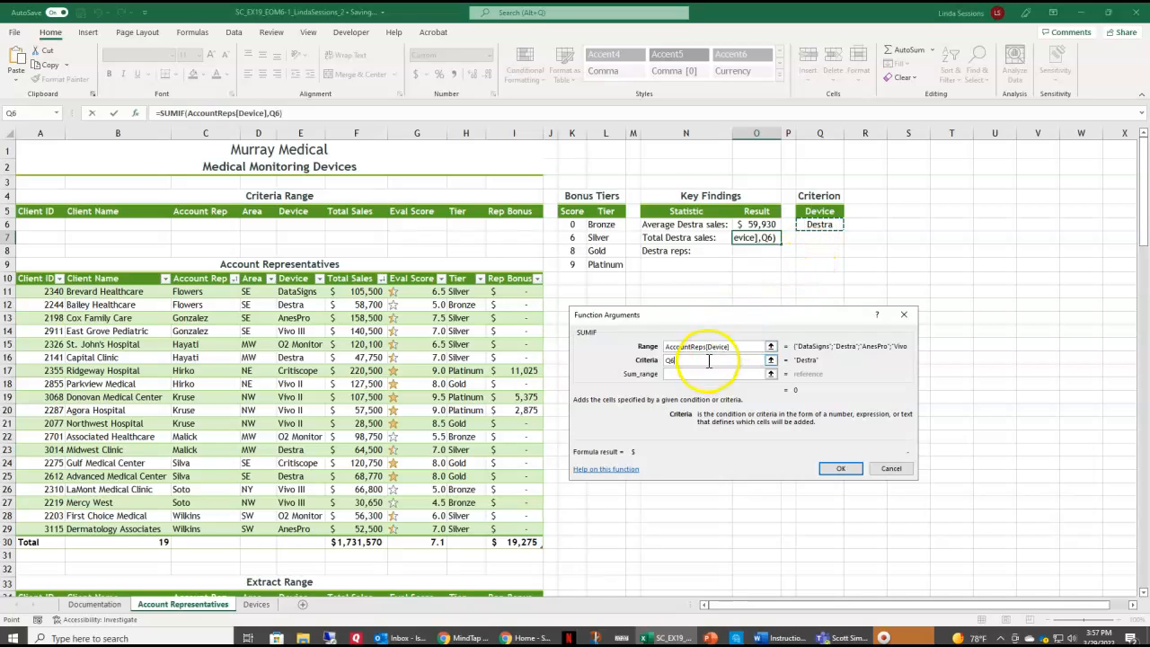
pyautogui.click(676, 374)
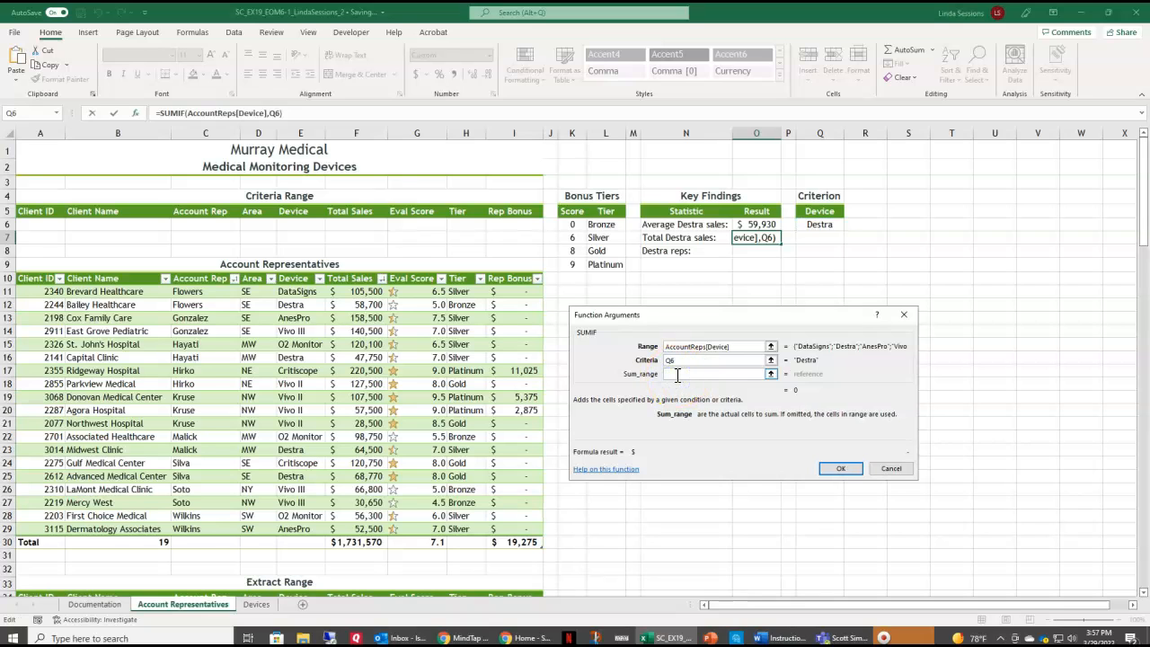
pyautogui.click(356, 291)
pyautogui.moveTo(356, 291); pyautogui.dragTo(370, 523)
pyautogui.click(732, 346)
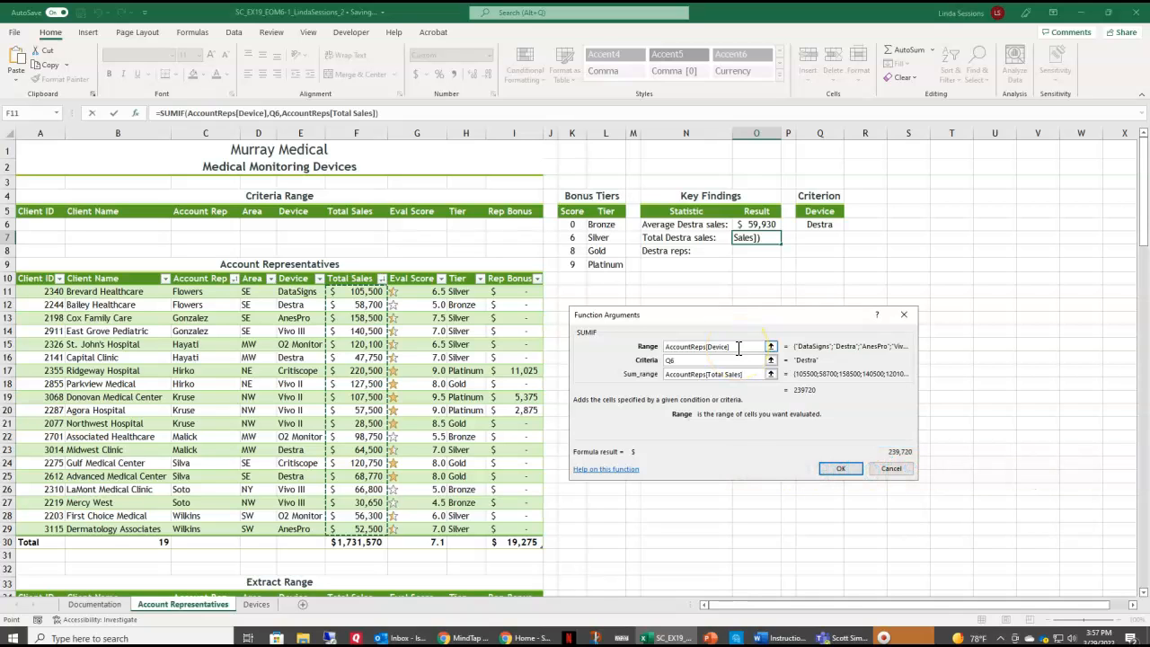
pyautogui.click(687, 357)
pyautogui.click(839, 471)
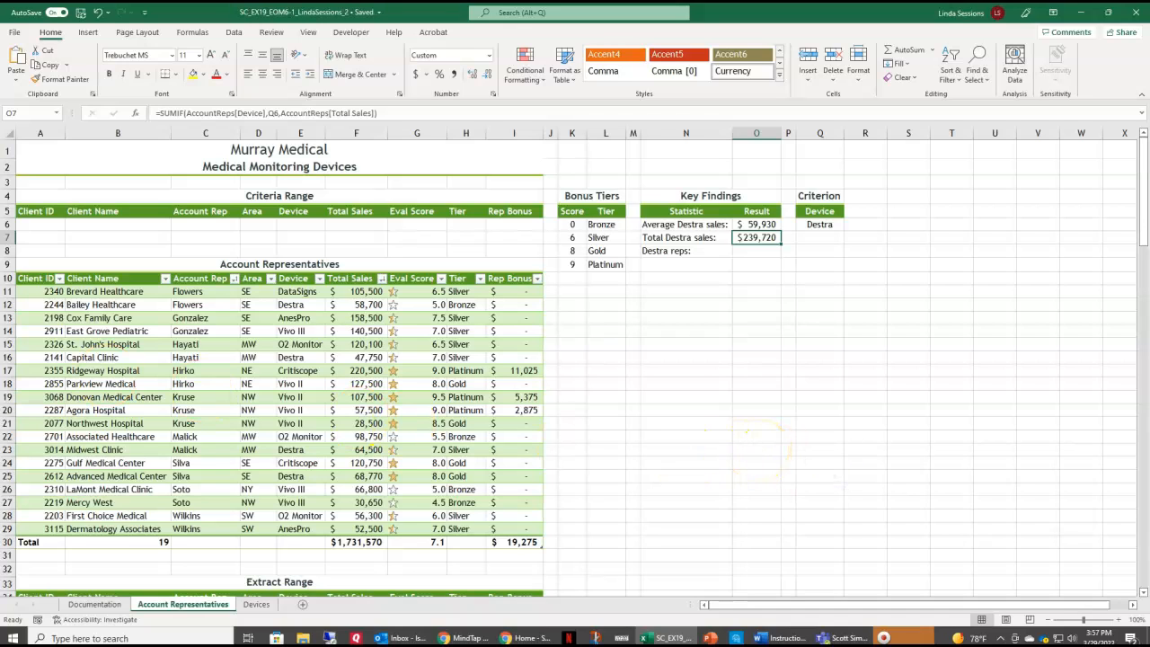
# - Count the Destra reps in cell O8 with COUNTIF, using the AccountReps Device column data as the range and Q6 as the criteria
pyautogui.click(759, 250)
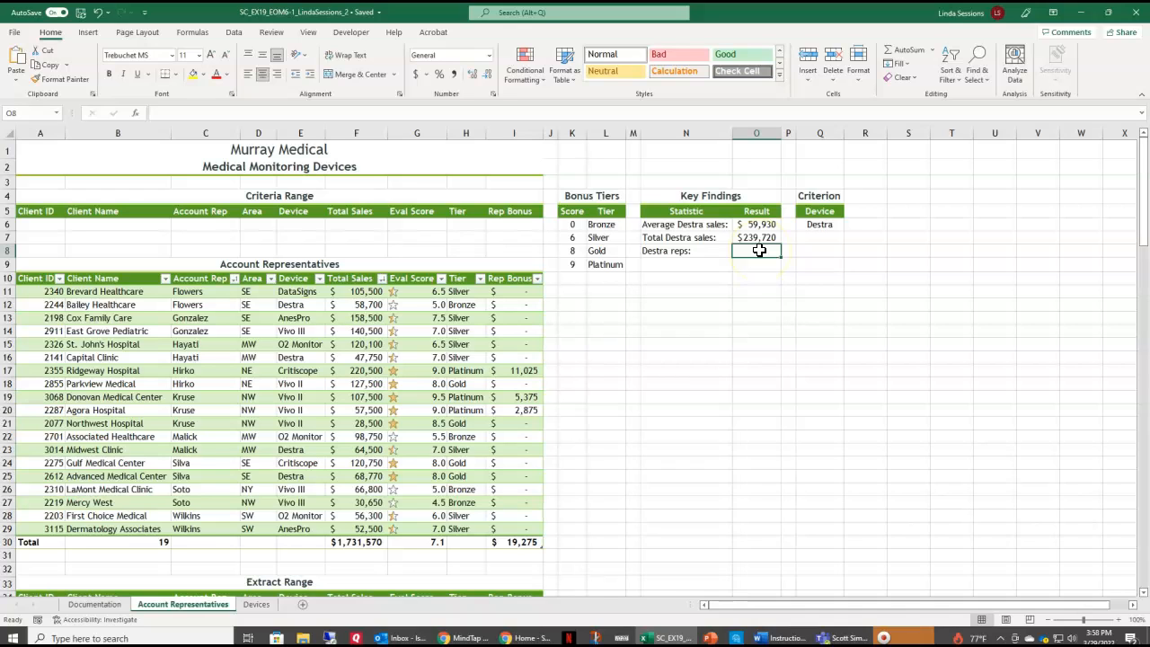
pyautogui.click(531, 12)
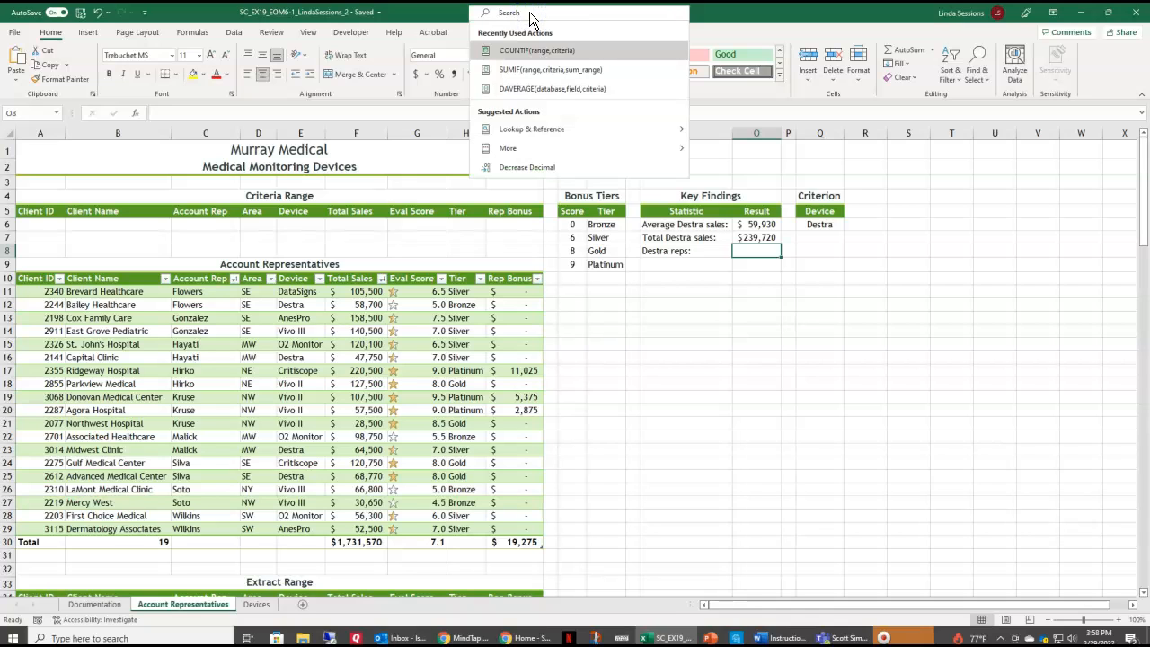
pyautogui.write('Countif')
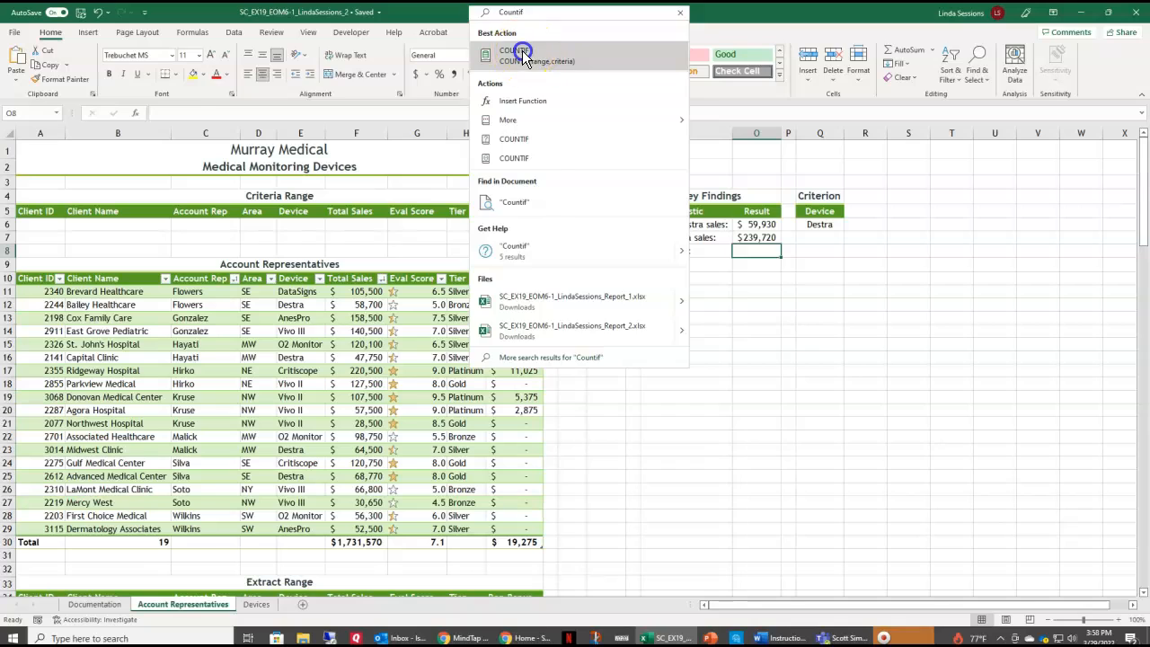
pyautogui.click(524, 56)
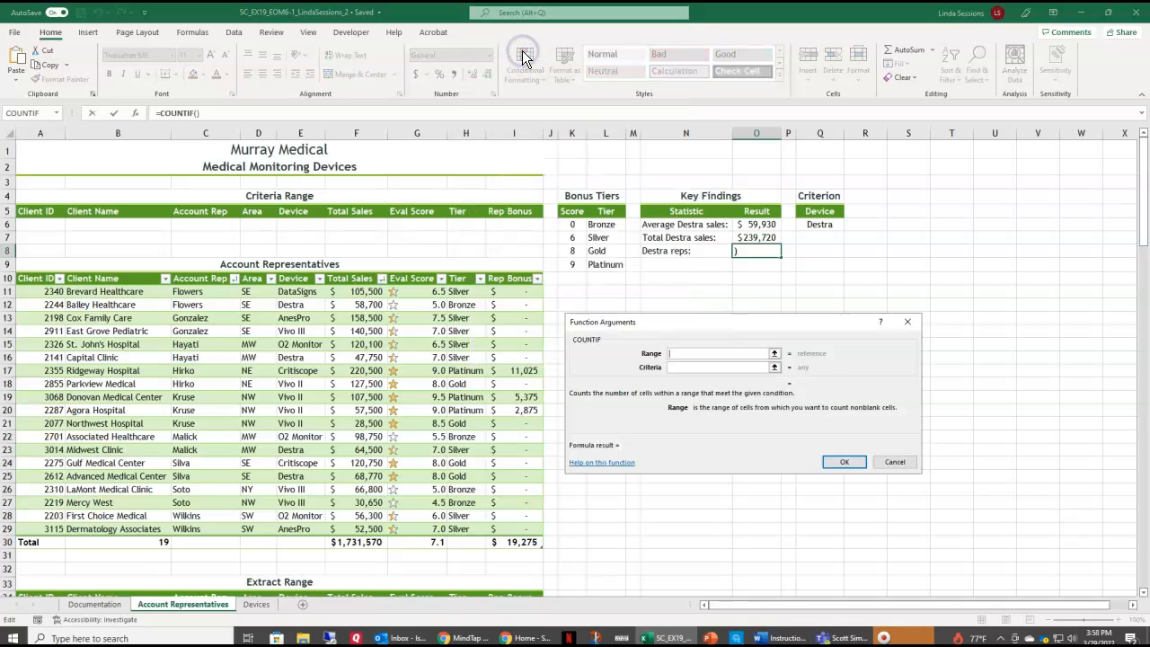
pyautogui.click(669, 354)
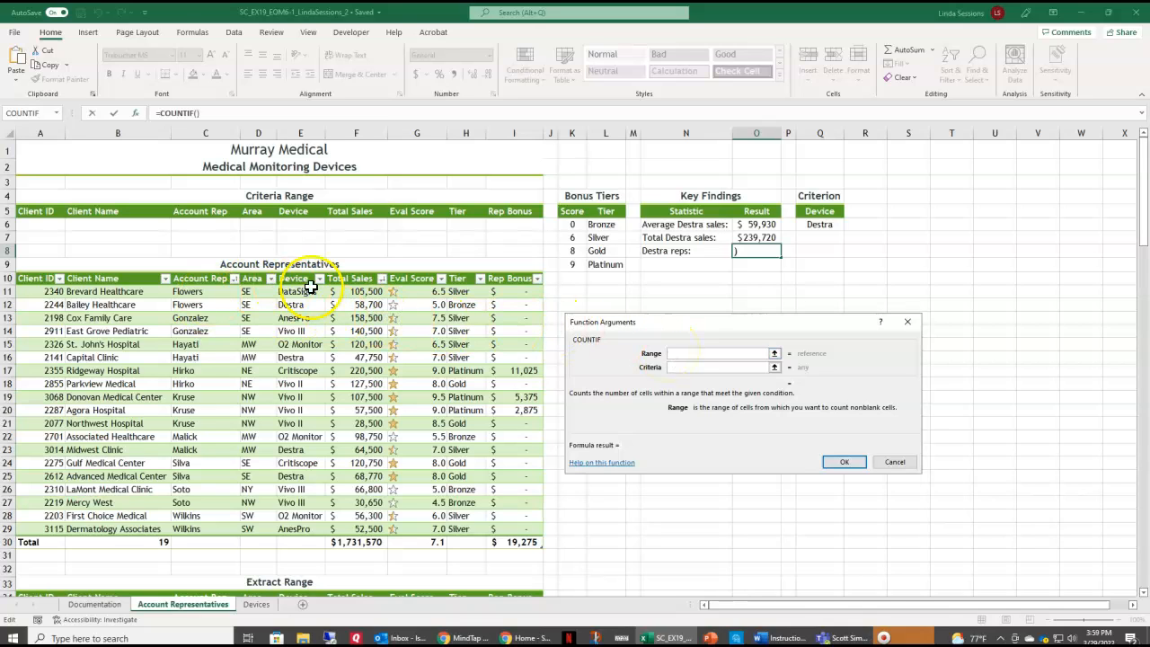
pyautogui.moveTo(287, 292); pyautogui.dragTo(297, 526)
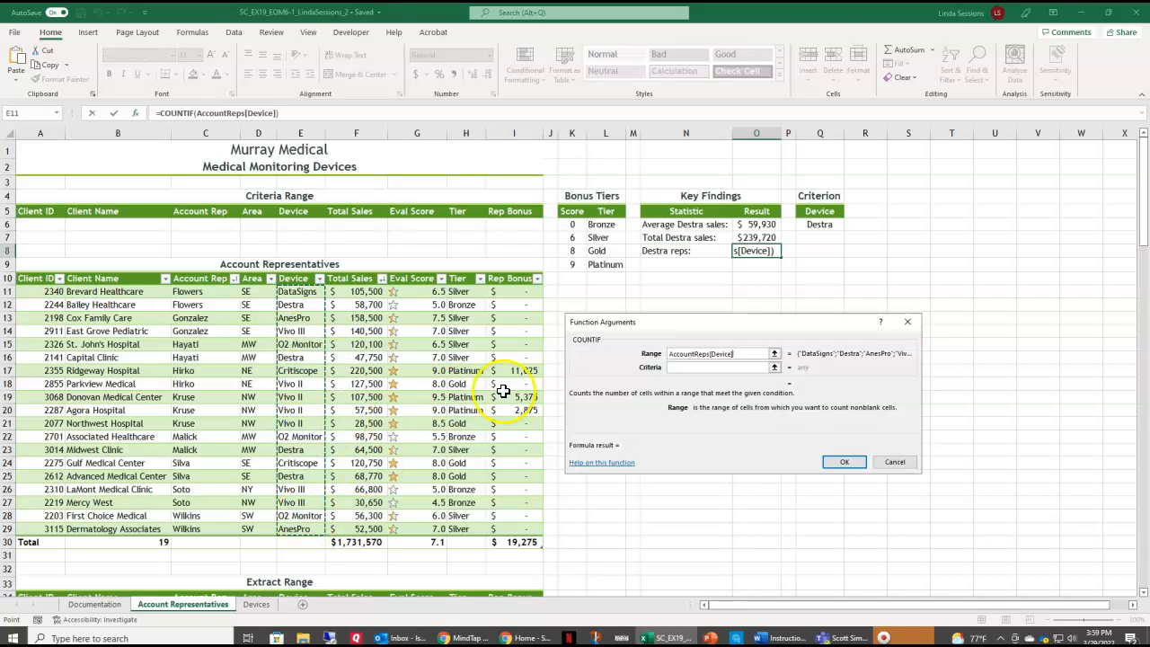
pyautogui.click(680, 367)
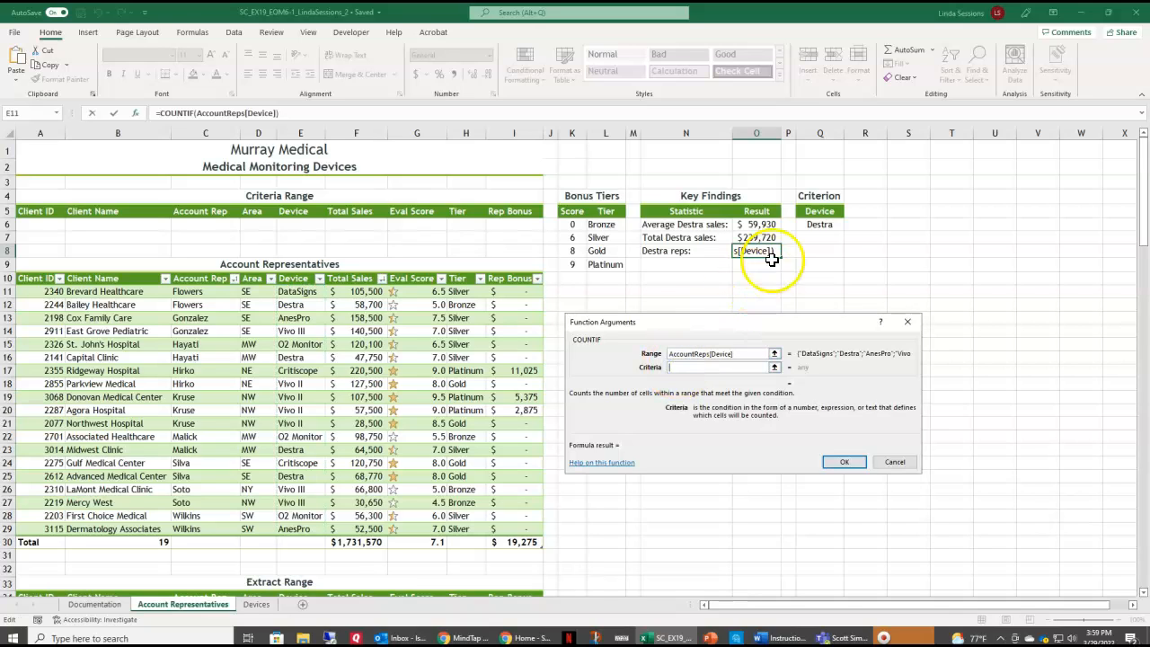
pyautogui.click(808, 222)
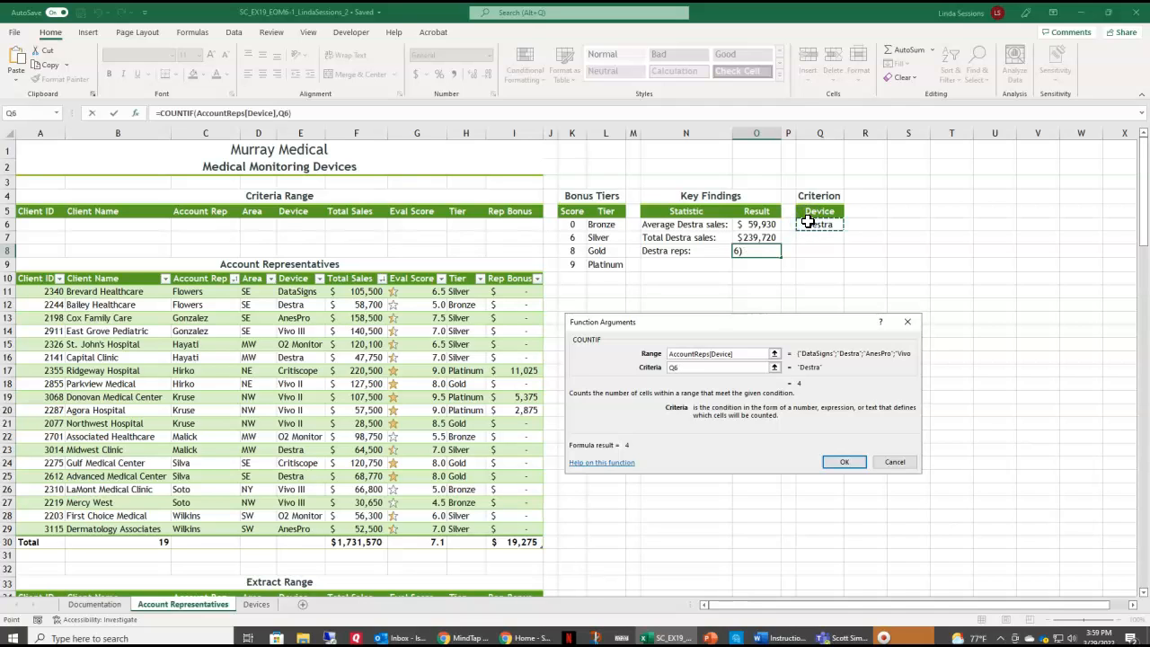
pyautogui.click(843, 463)
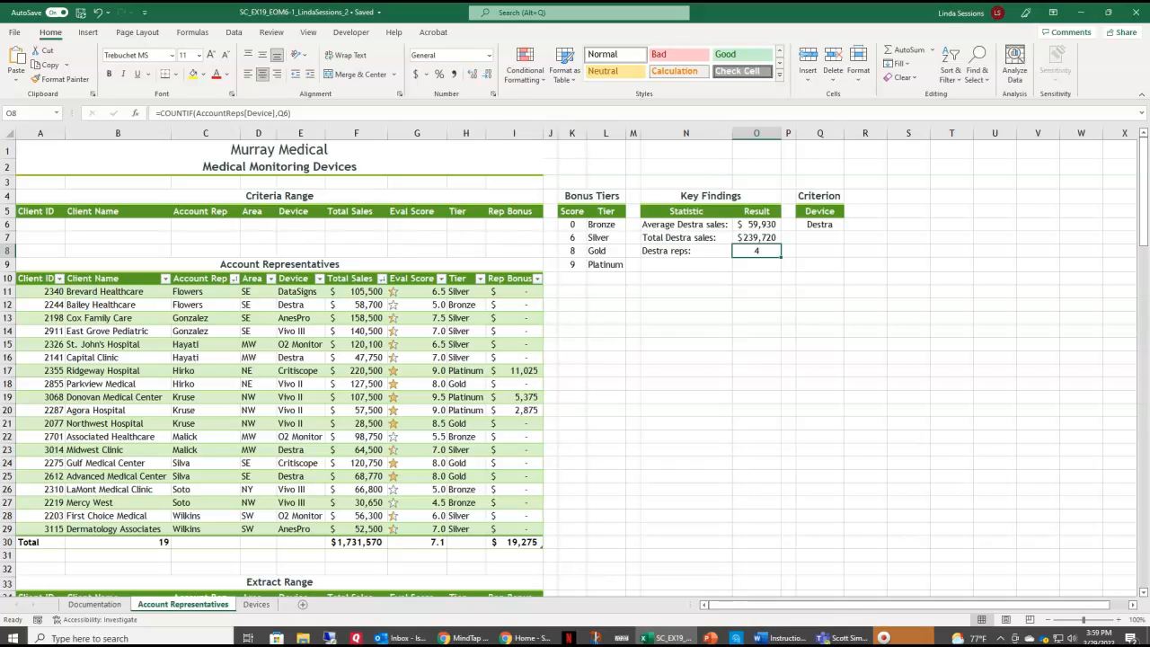
# - Fill the Criteria Range with SE under Area in D6 and >=100000 under Total Sales in F6
pyautogui.click(262, 224)
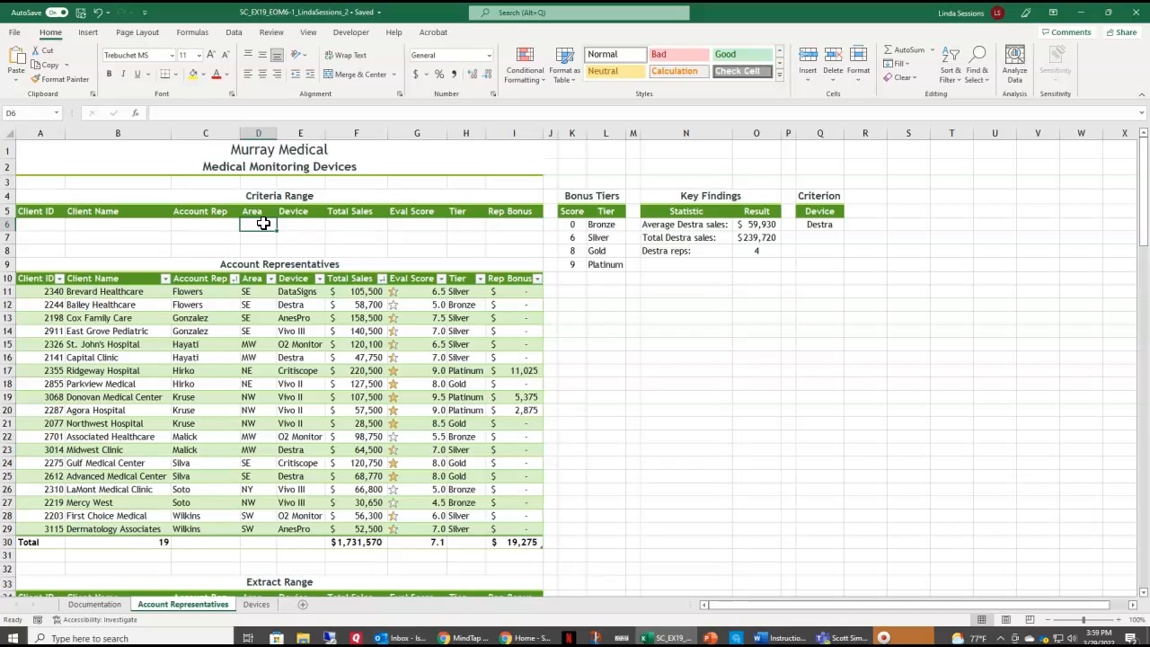
pyautogui.write('SE')
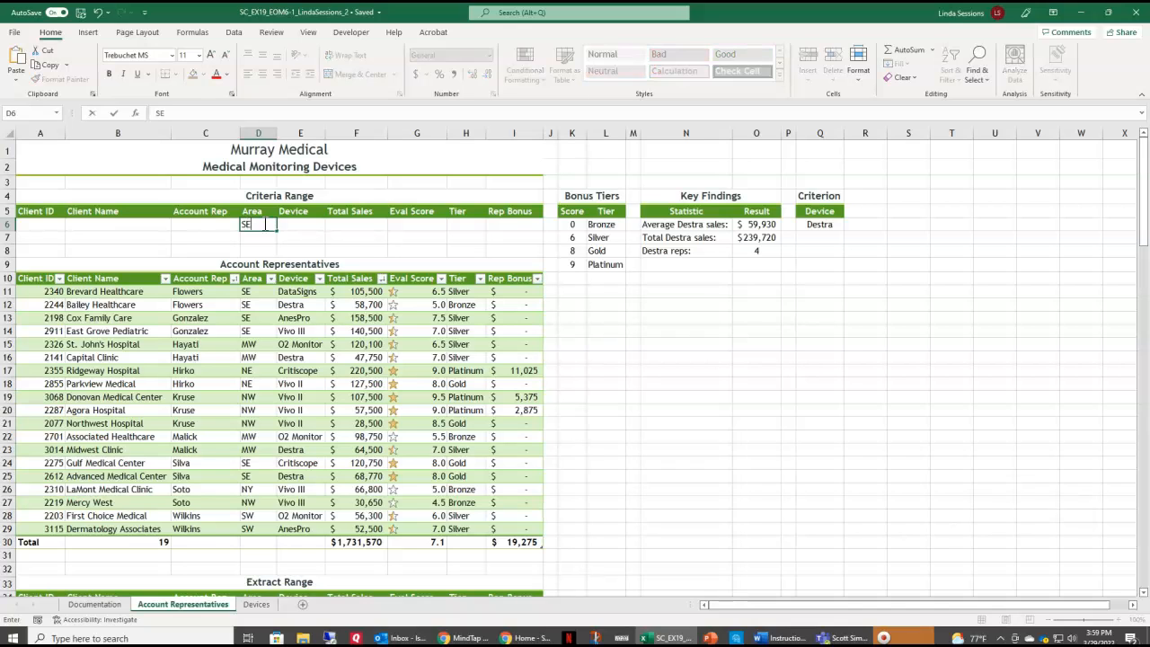
pyautogui.click(357, 223)
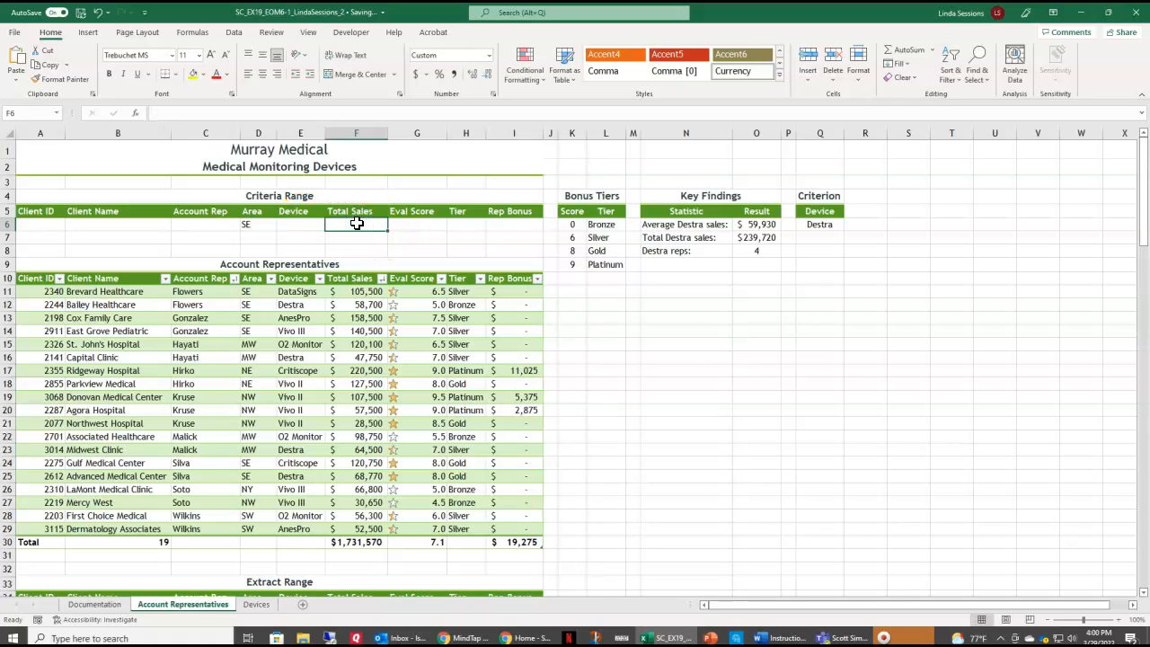
pyautogui.write('>=')
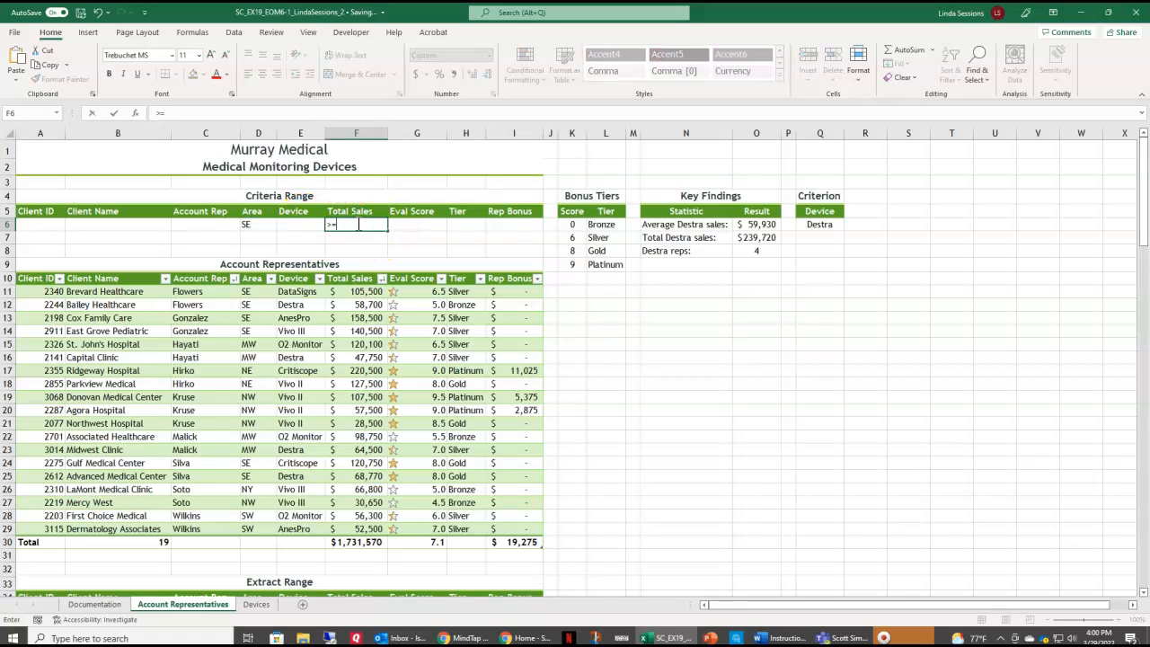
pyautogui.write('100000')
pyautogui.press('Return')
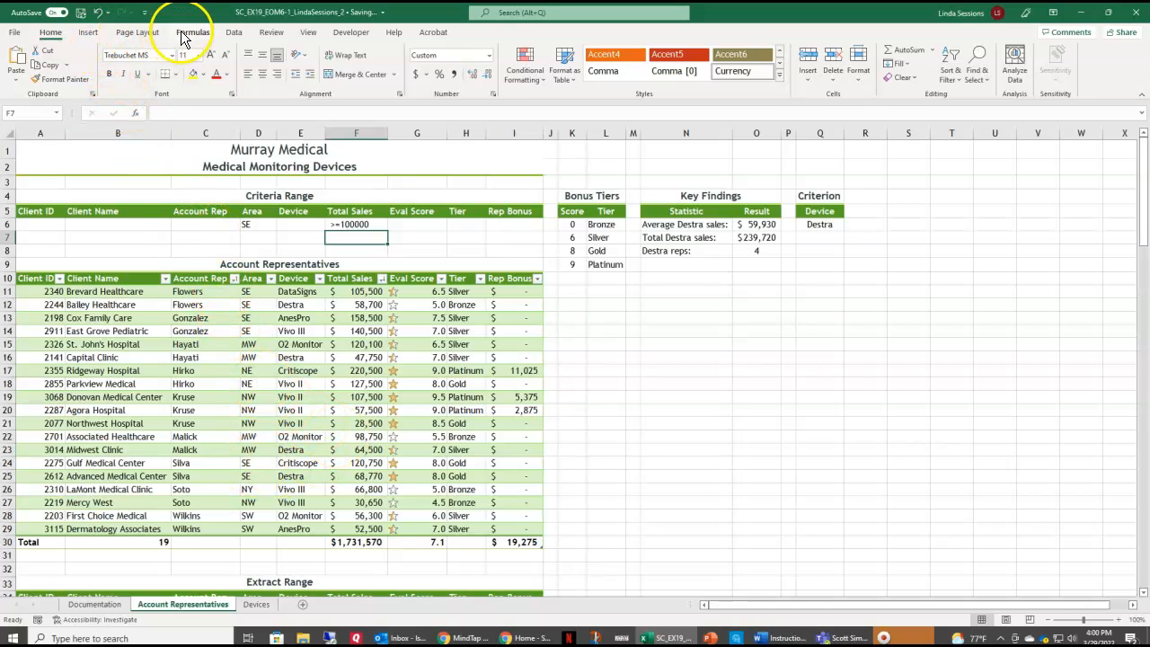
# - Set up an Advanced Filter that copies to another location, with the AccountReps headers and data, A10 through I29, as the list range
pyautogui.click(238, 36)
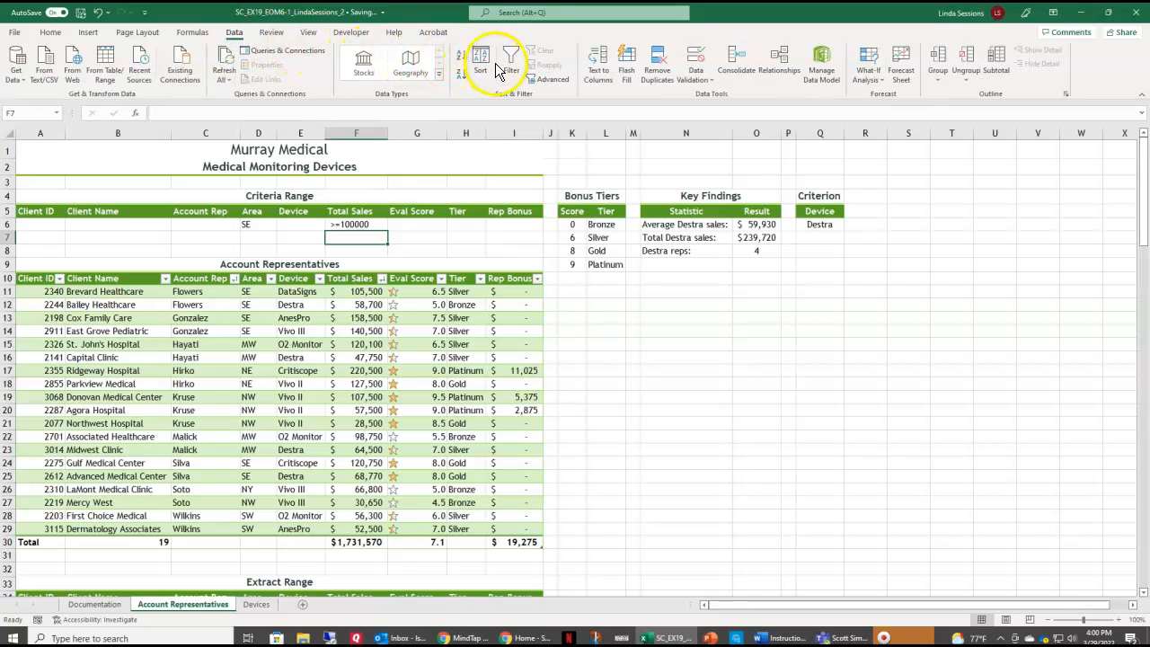
pyautogui.click(553, 82)
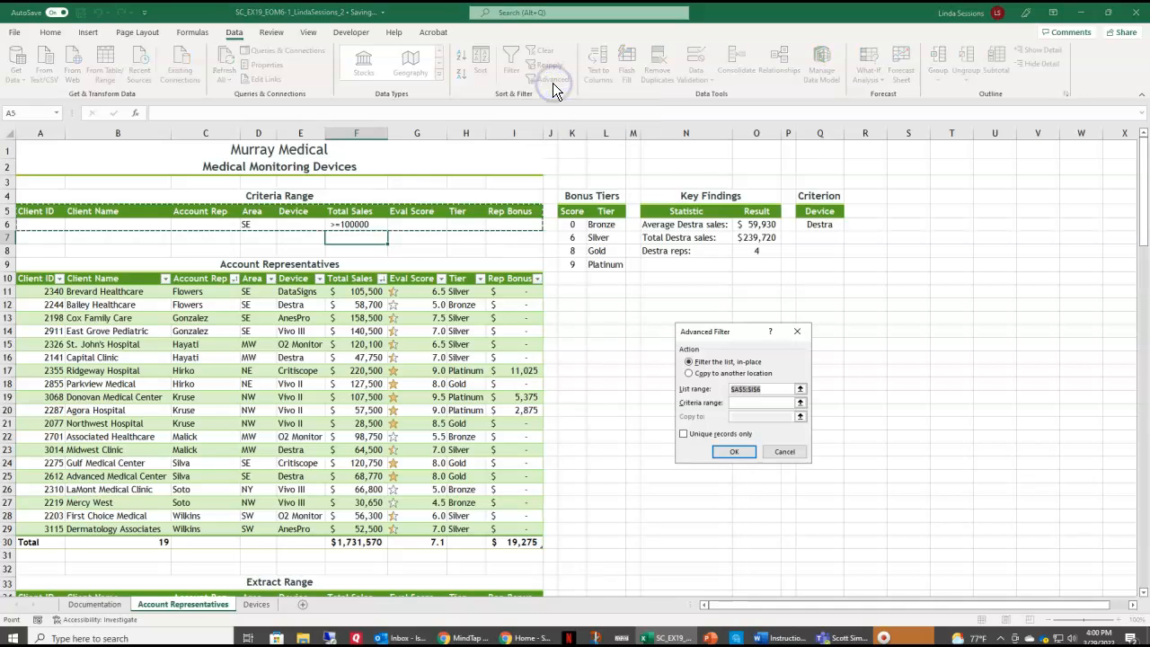
pyautogui.click(690, 373)
pyautogui.moveTo(773, 389); pyautogui.dragTo(720, 390)
pyautogui.press('Delete')
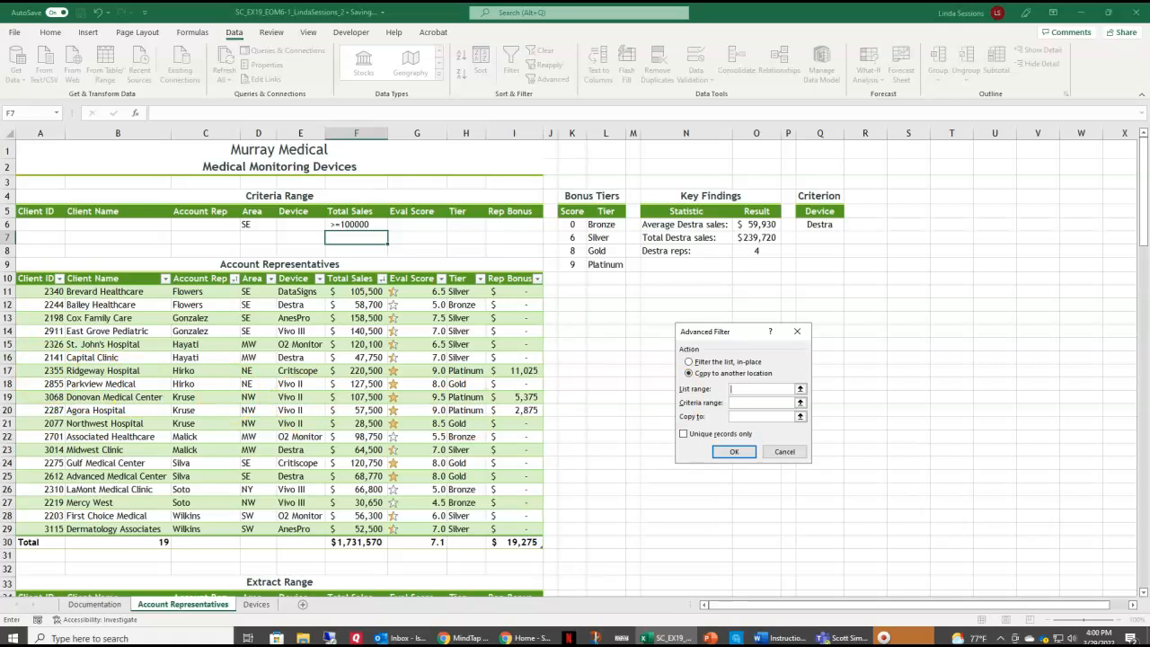
pyautogui.moveTo(27, 280); pyautogui.dragTo(500, 531)
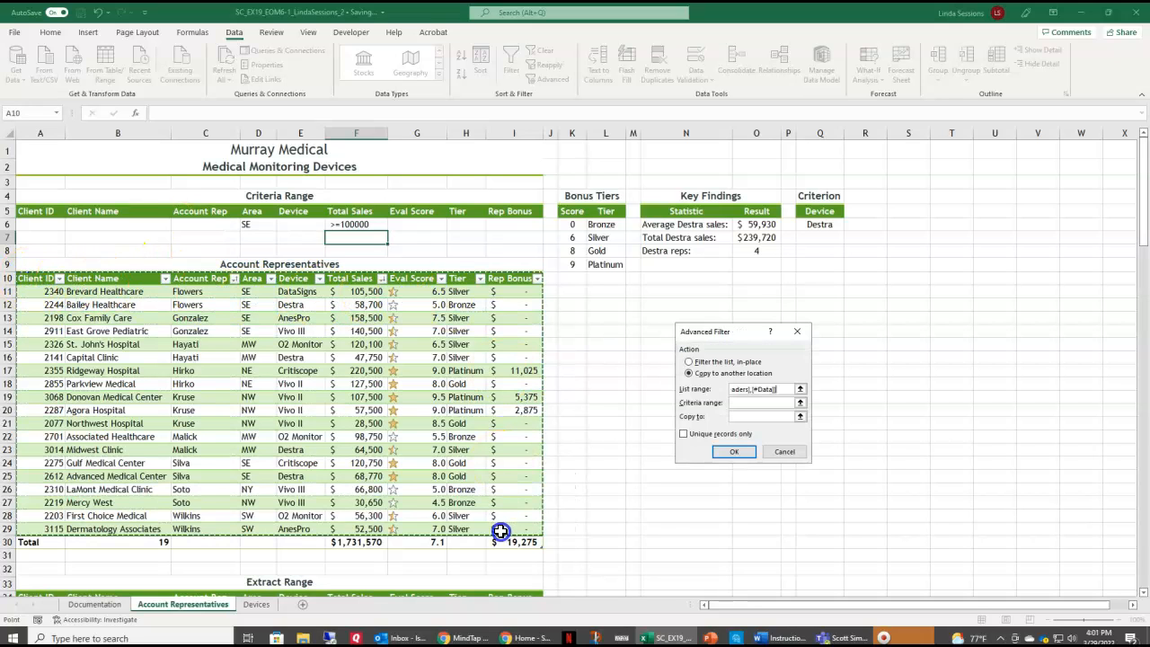
# - Run the Advanced Filter with A5:I6 as the criteria range and the Extract Range headers A34:I34 as the copy destination
pyautogui.click(745, 401)
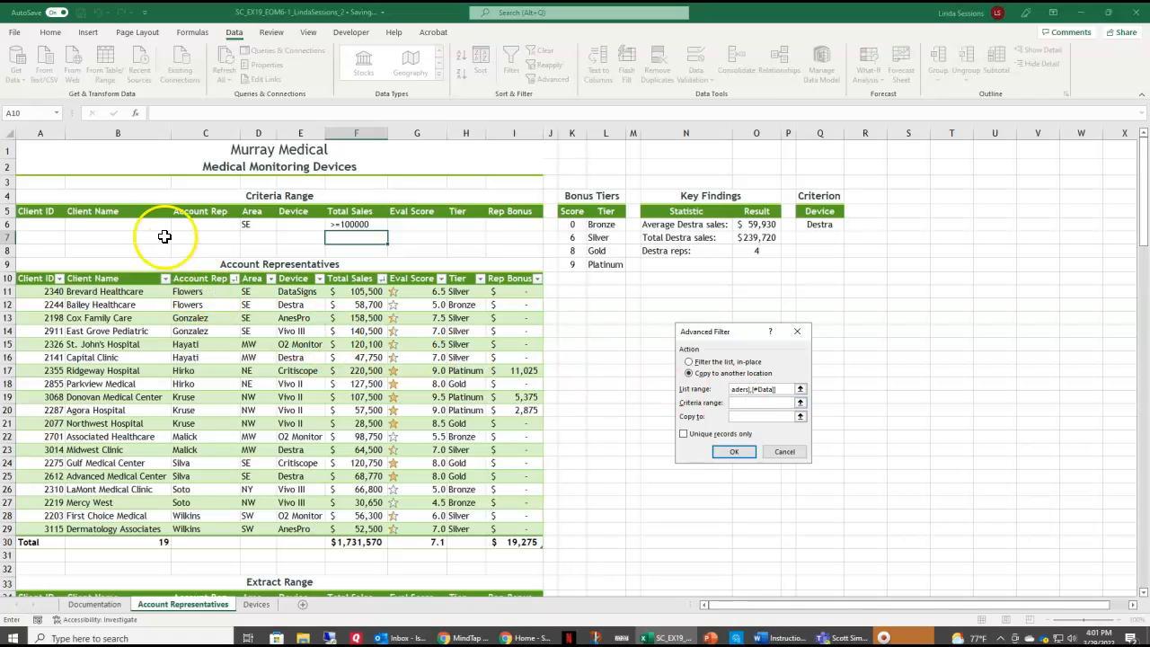
pyautogui.moveTo(38, 212); pyautogui.dragTo(513, 229)
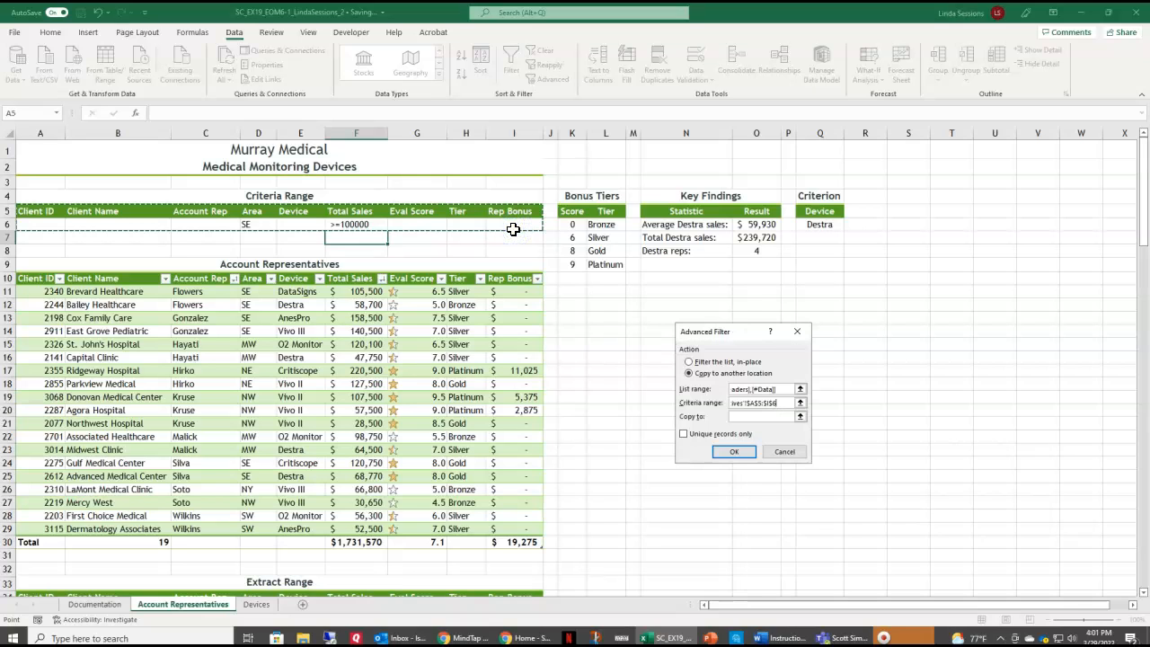
pyautogui.click(744, 417)
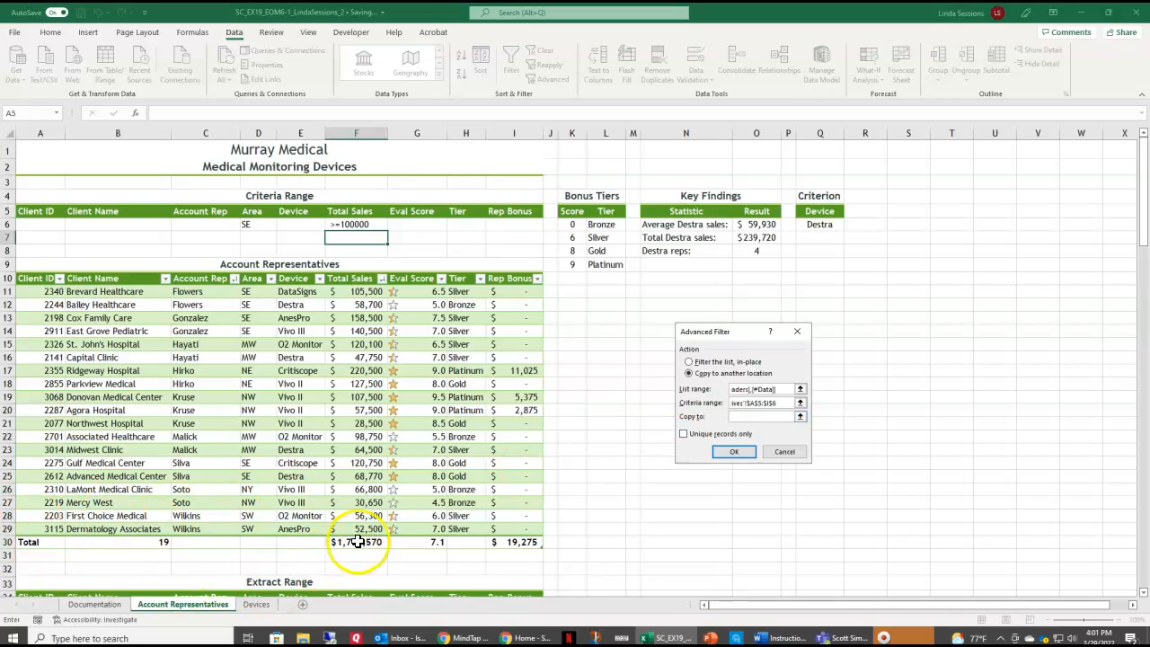
pyautogui.scroll(-1, 602, 546)
pyautogui.moveTo(30, 544); pyautogui.dragTo(508, 548)
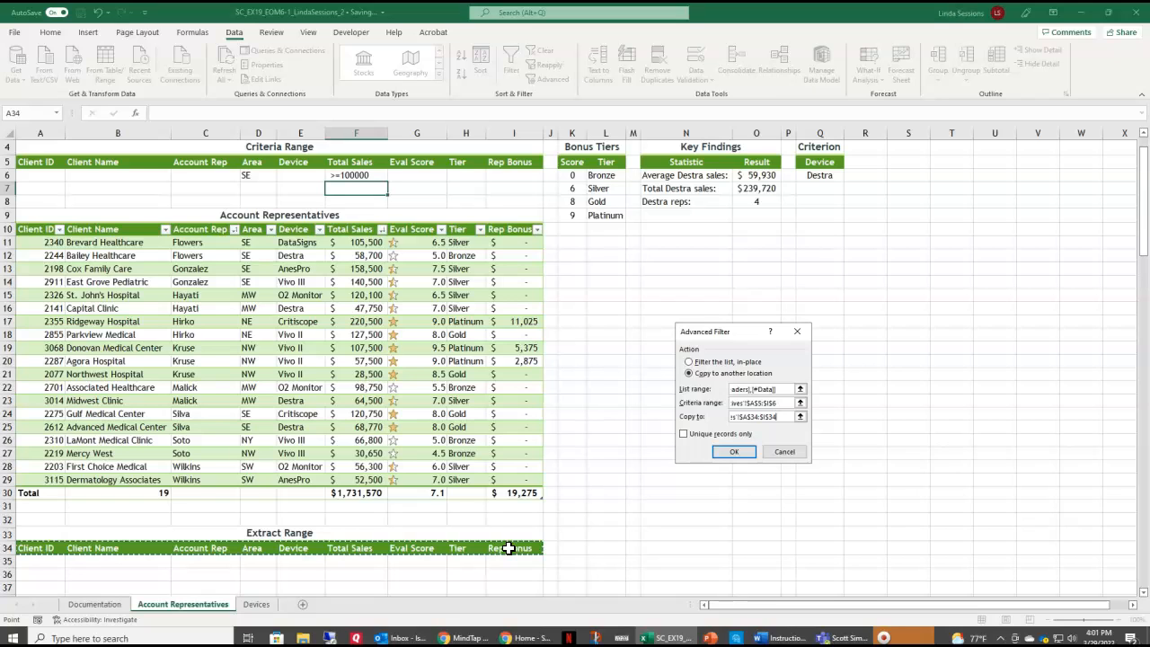
pyautogui.click(722, 454)
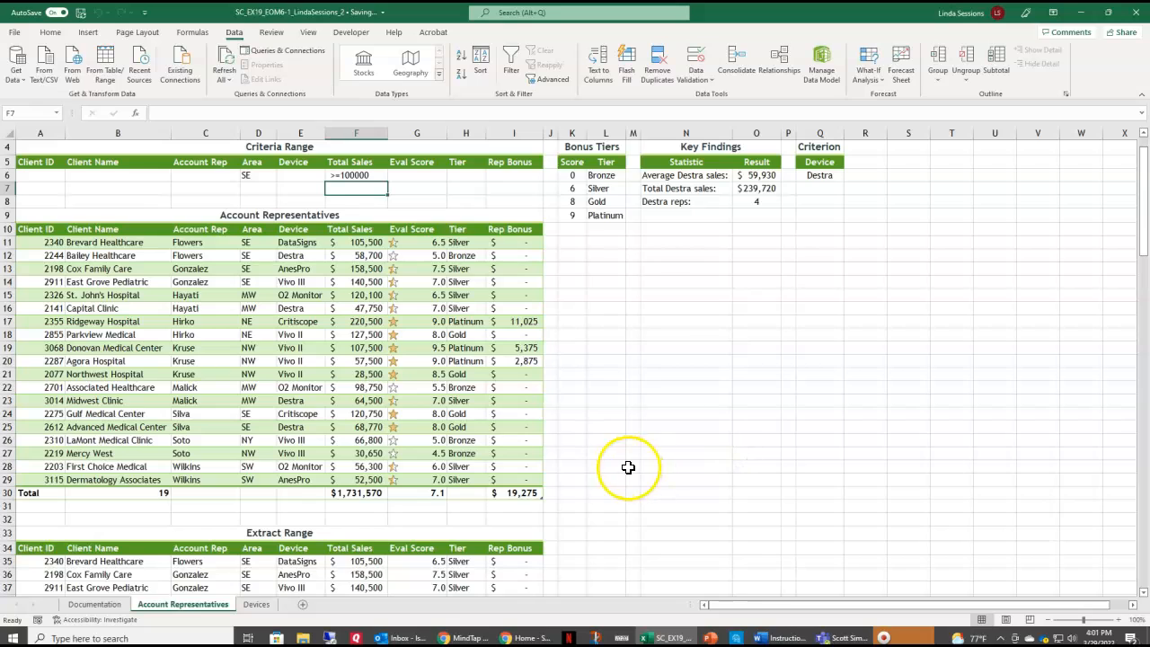
# - Turn the filter buttons back on for the AccountReps table headers
pyautogui.scroll(-1, 628, 467)
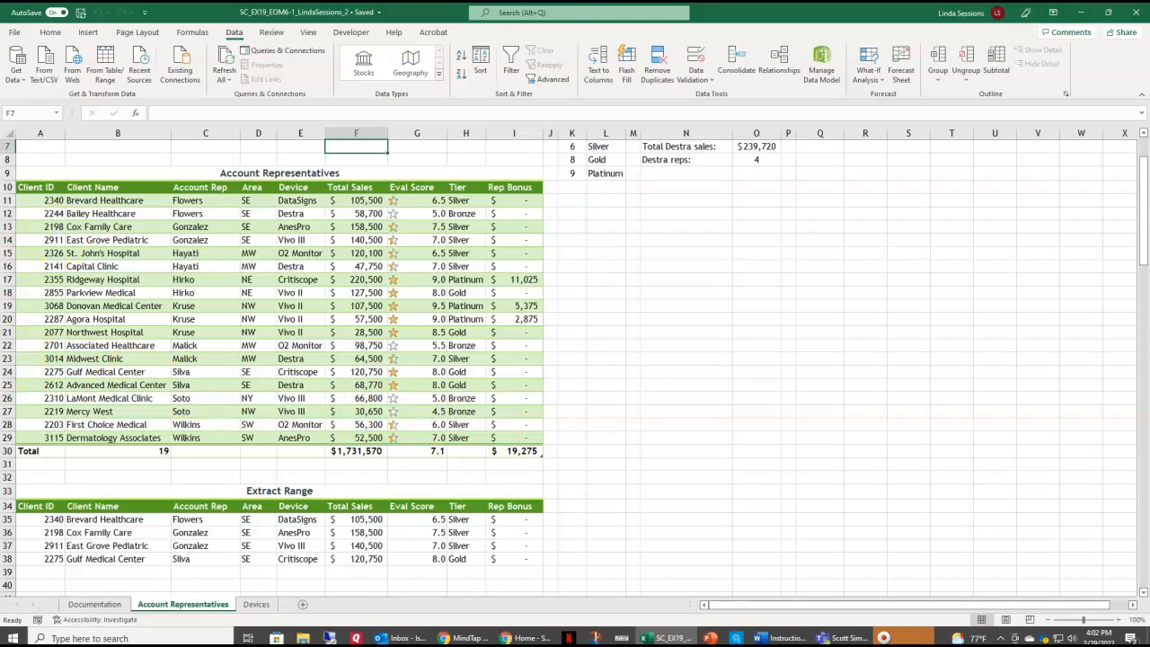
pyautogui.click(126, 187)
pyautogui.scroll(1, 244, 273)
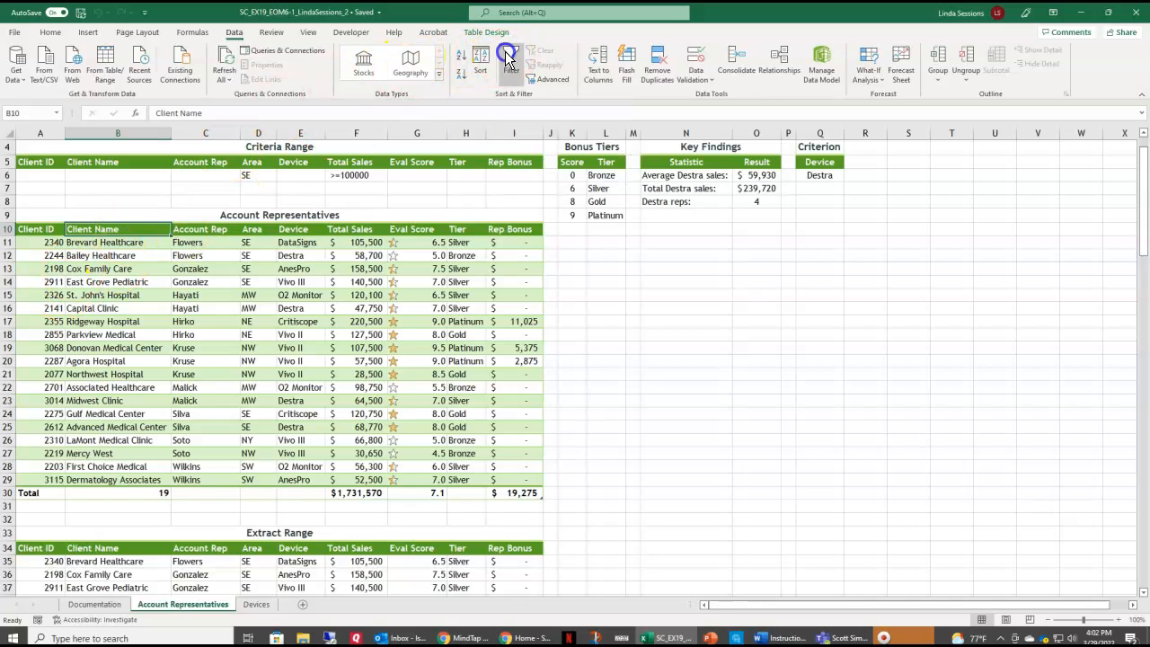
pyautogui.click(510, 61)
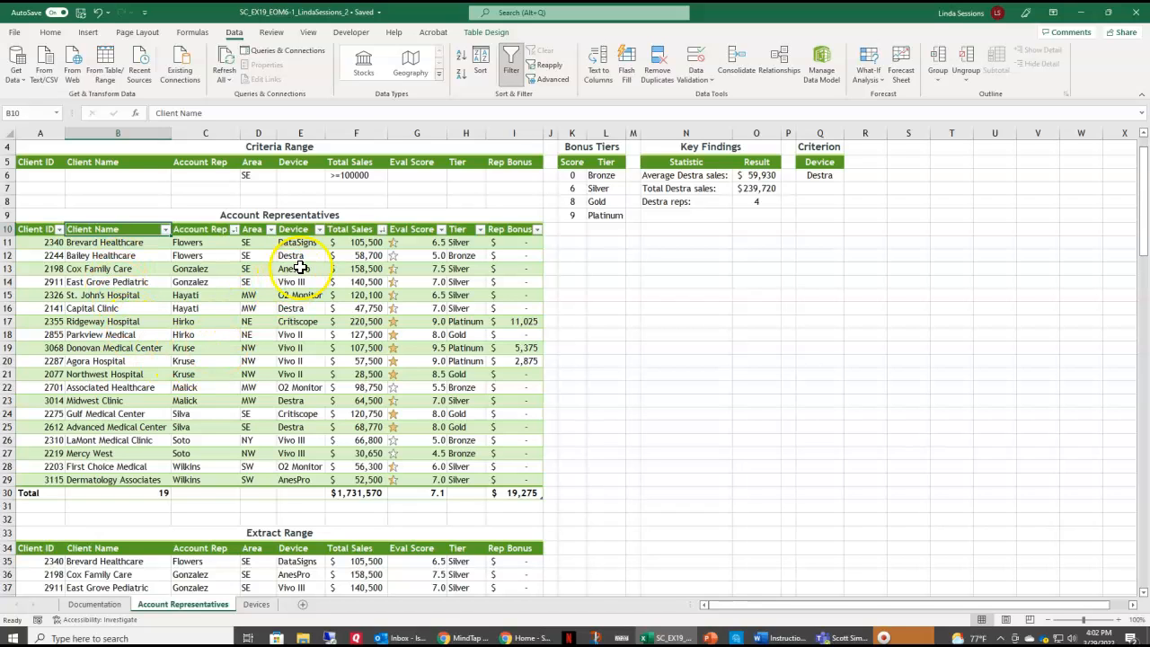
# - Filter the AccountReps table's Area column to exclude SE
pyautogui.click(272, 230)
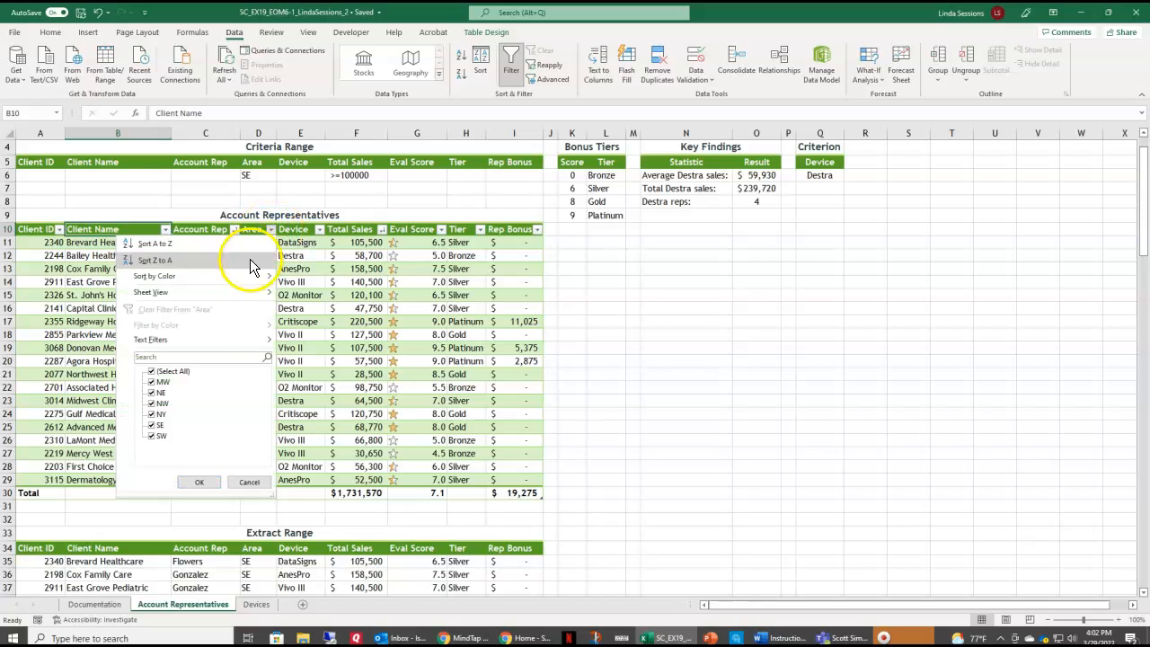
pyautogui.click(154, 424)
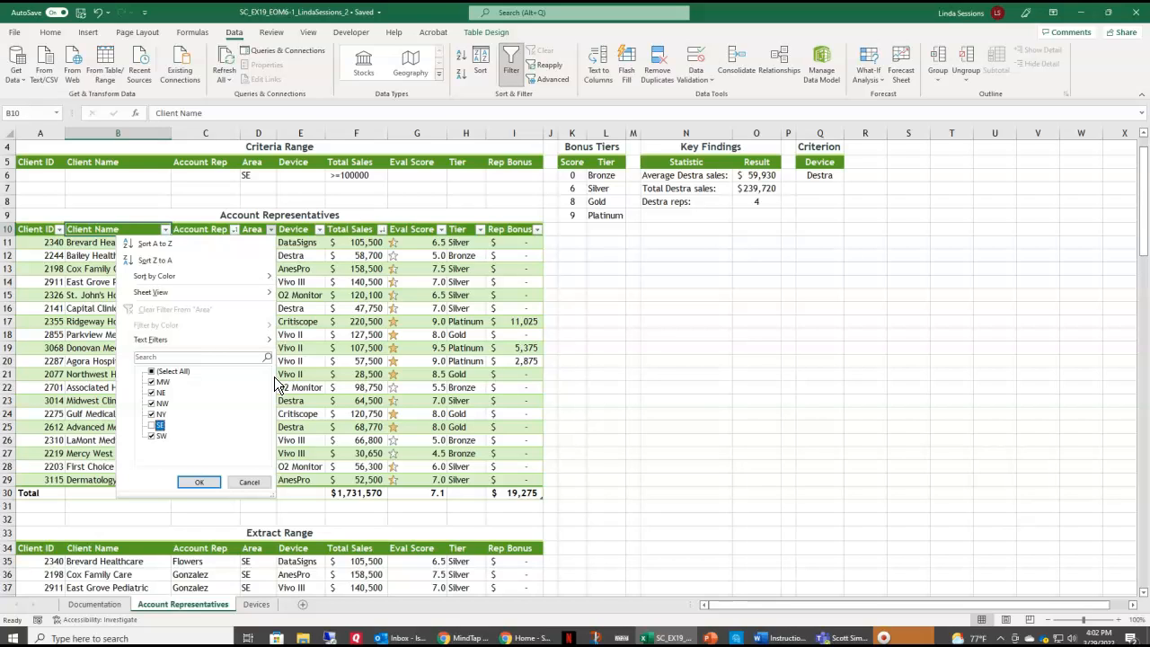
pyautogui.click(221, 483)
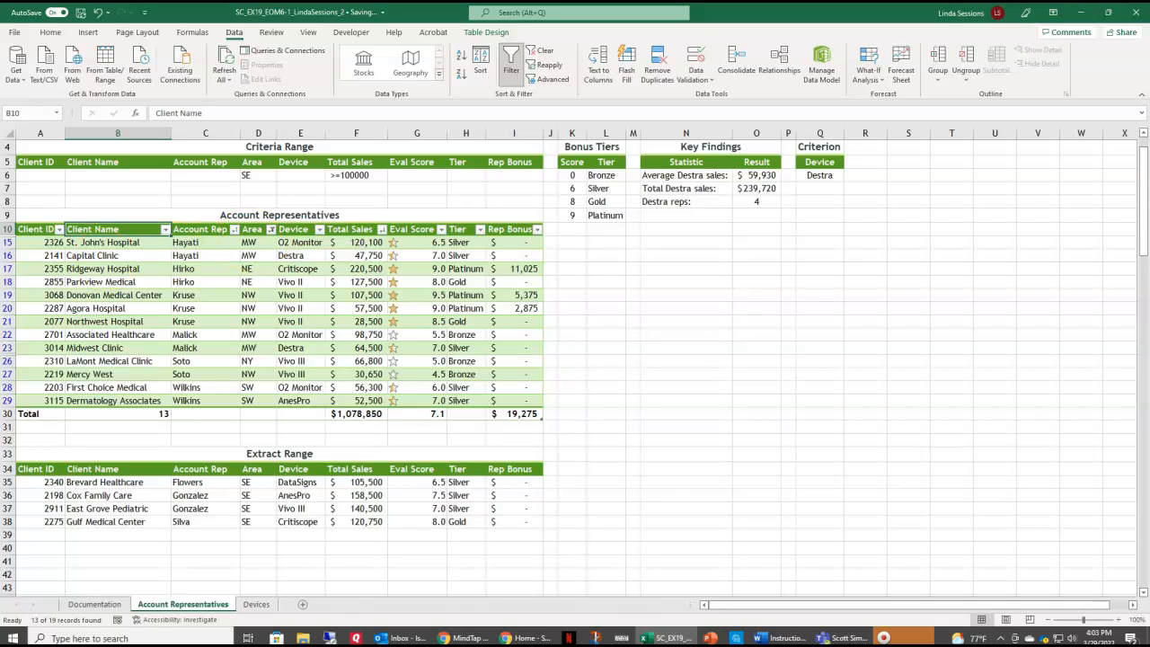
# - Clear the % Profit filter from the table on the Devices worksheet
pyautogui.click(258, 605)
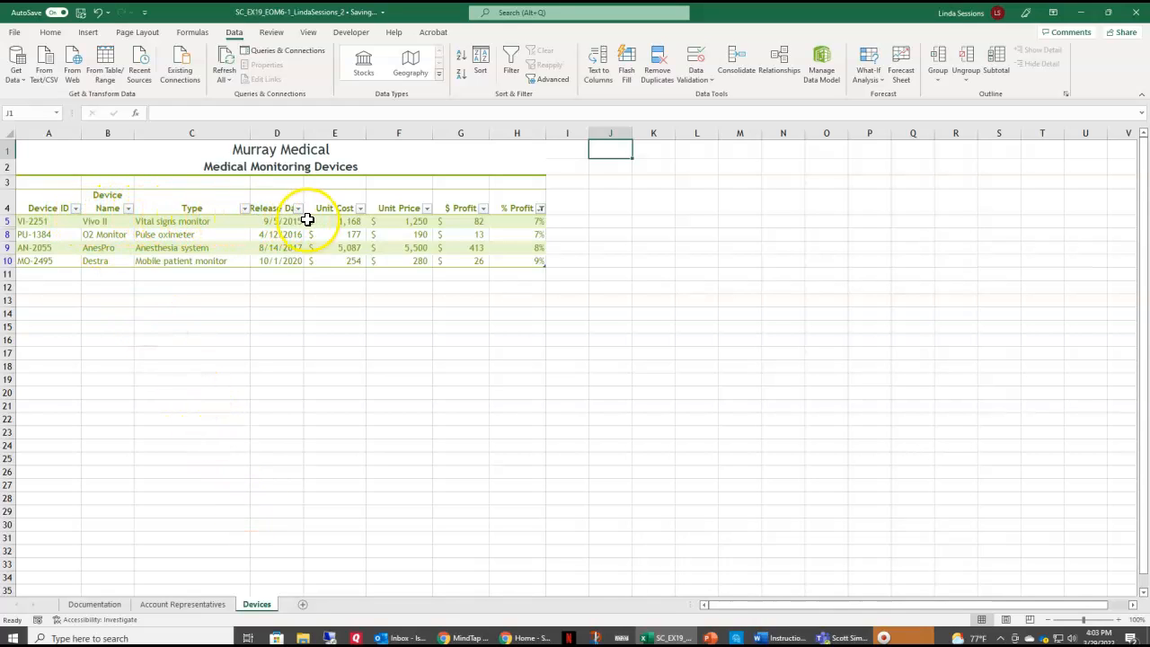
pyautogui.click(541, 211)
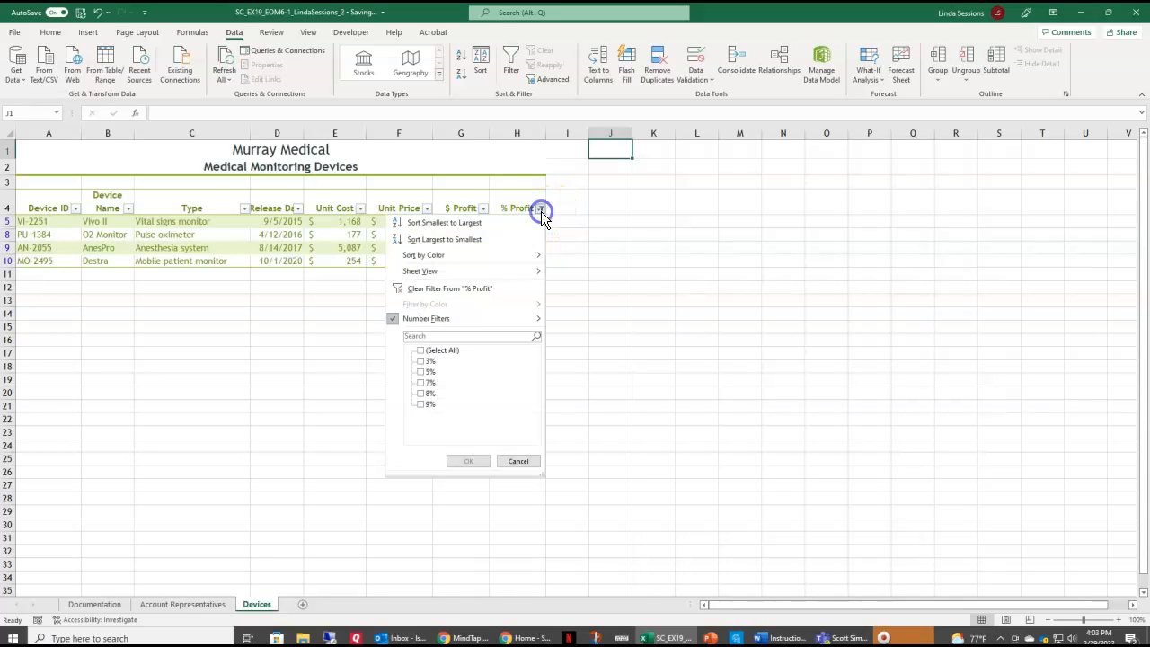
pyautogui.click(468, 288)
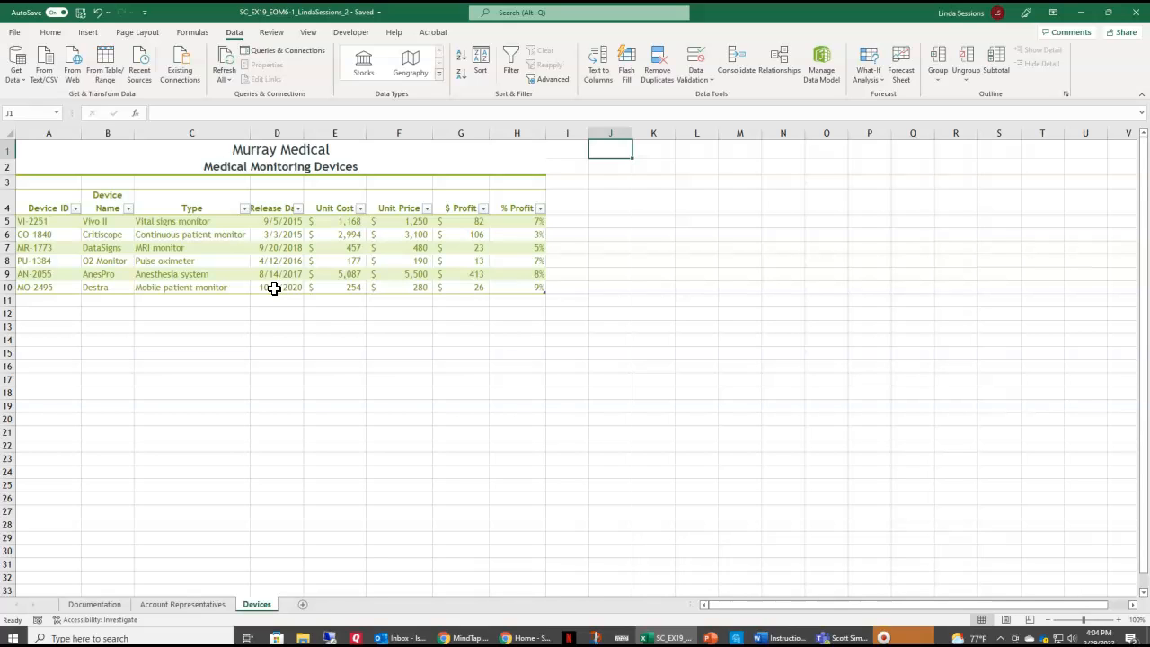
# - Sort the Devices table by Device Name from A to Z and select the Critiscope cell within it
pyautogui.click(130, 209)
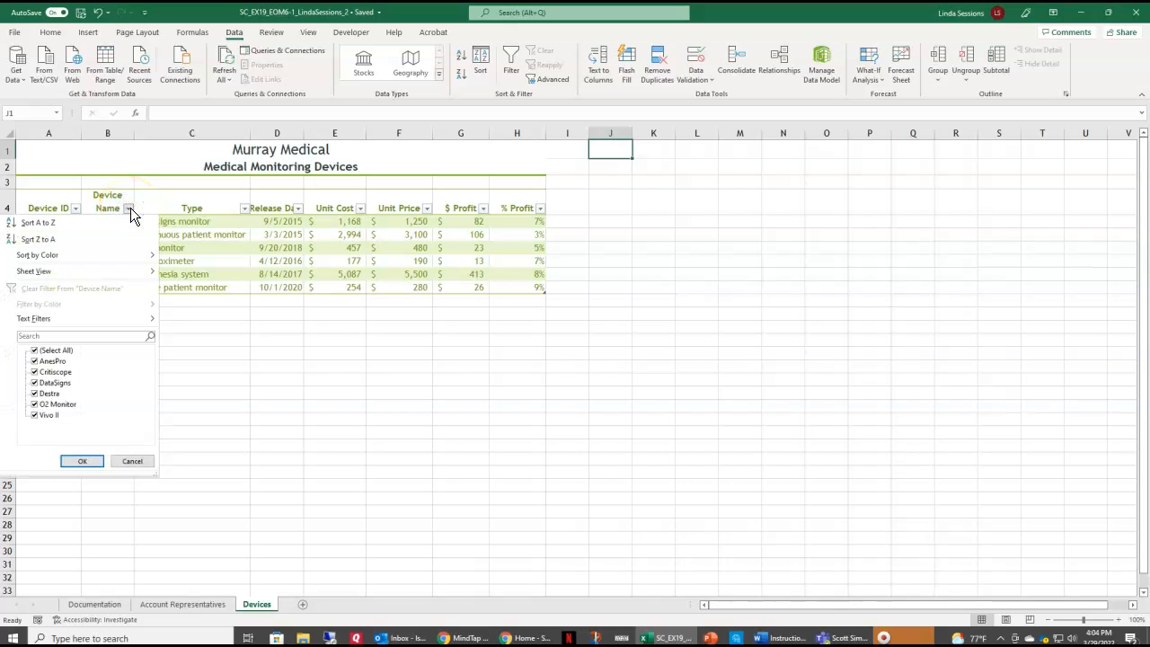
pyautogui.click(83, 226)
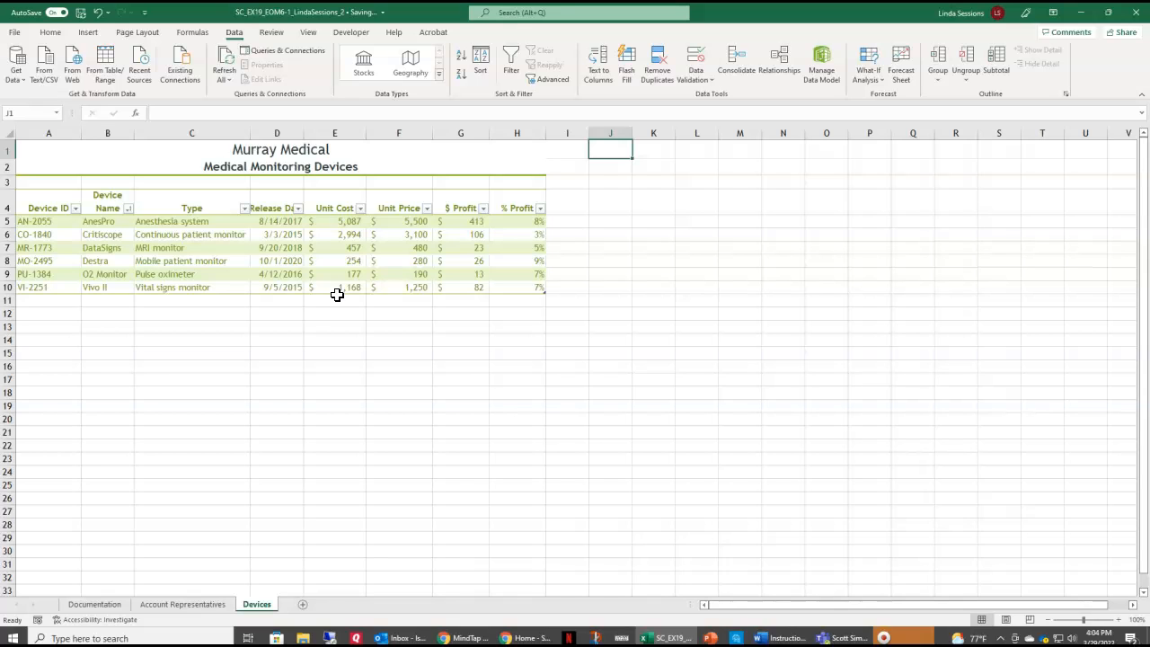
pyautogui.click(102, 234)
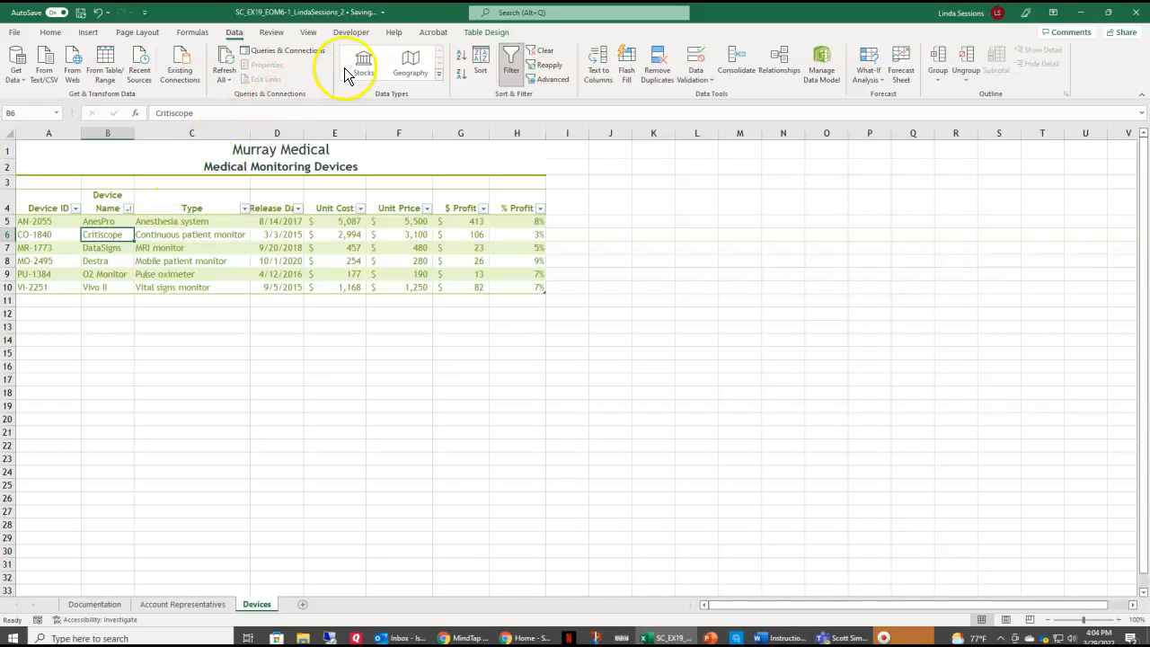
# - Apply the Dark Green, Table Style Medium 3 table style to the Devices table
pyautogui.click(500, 34)
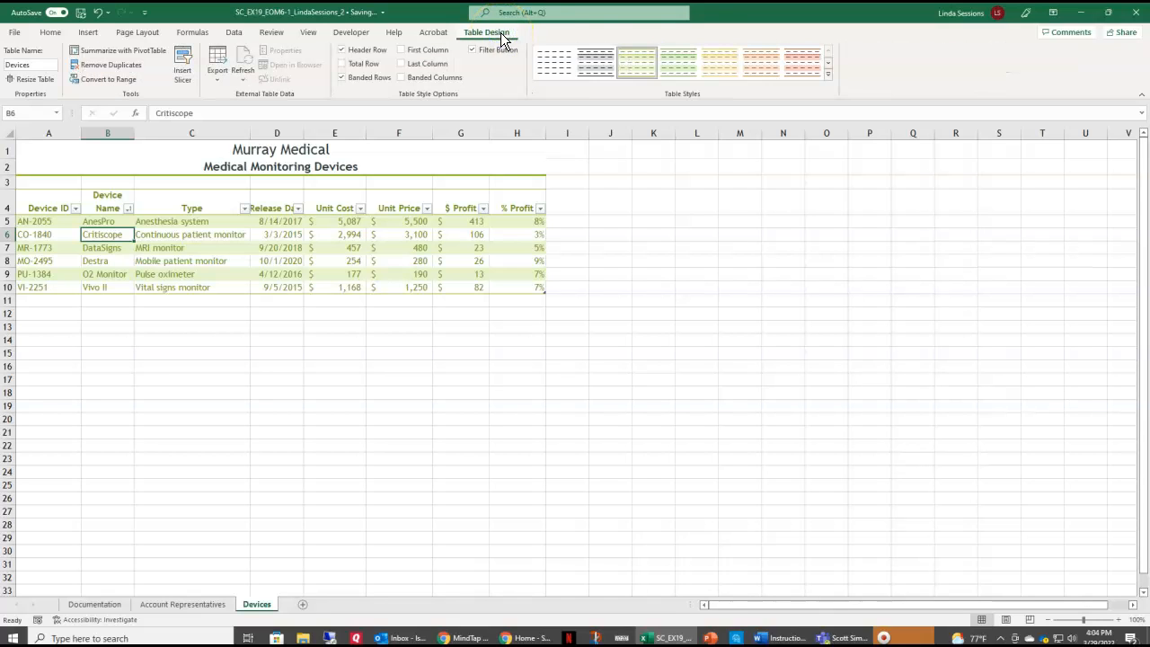
pyautogui.click(828, 75)
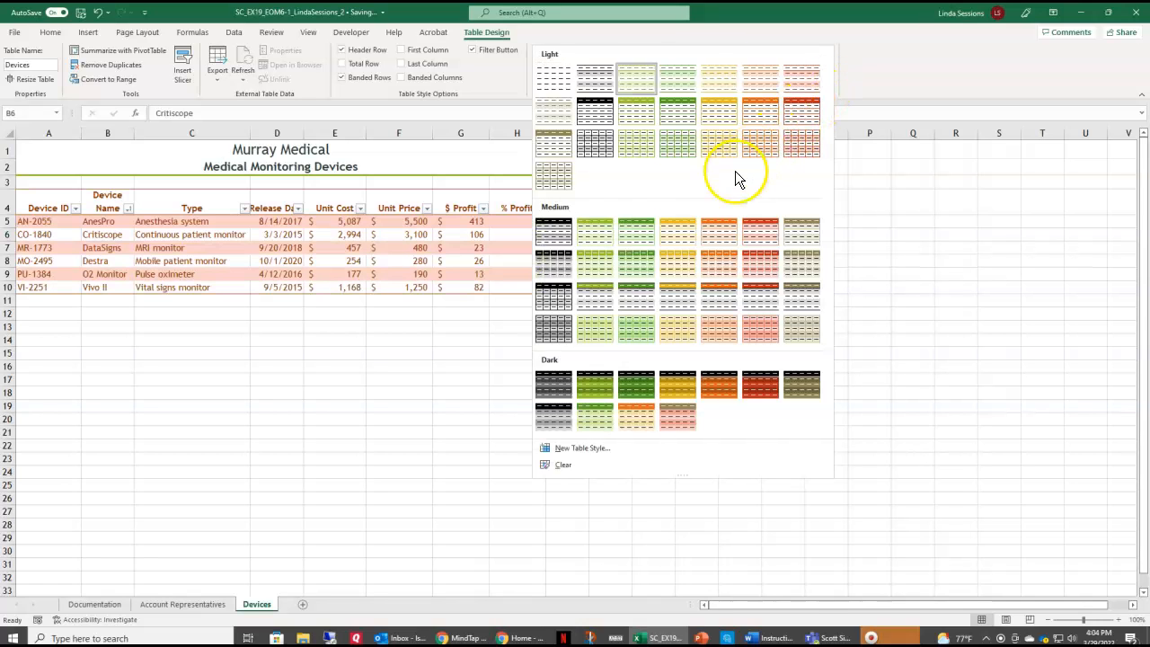
pyautogui.click(637, 235)
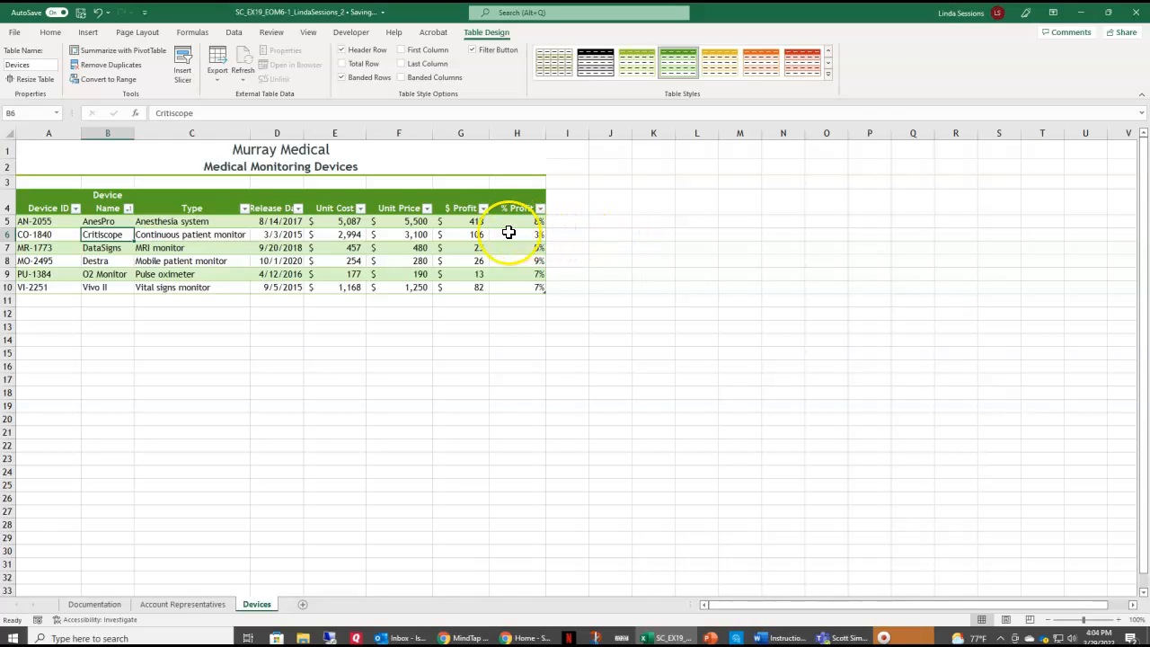
# - Wrap the text of the Release Date header in cell D4
pyautogui.click(272, 198)
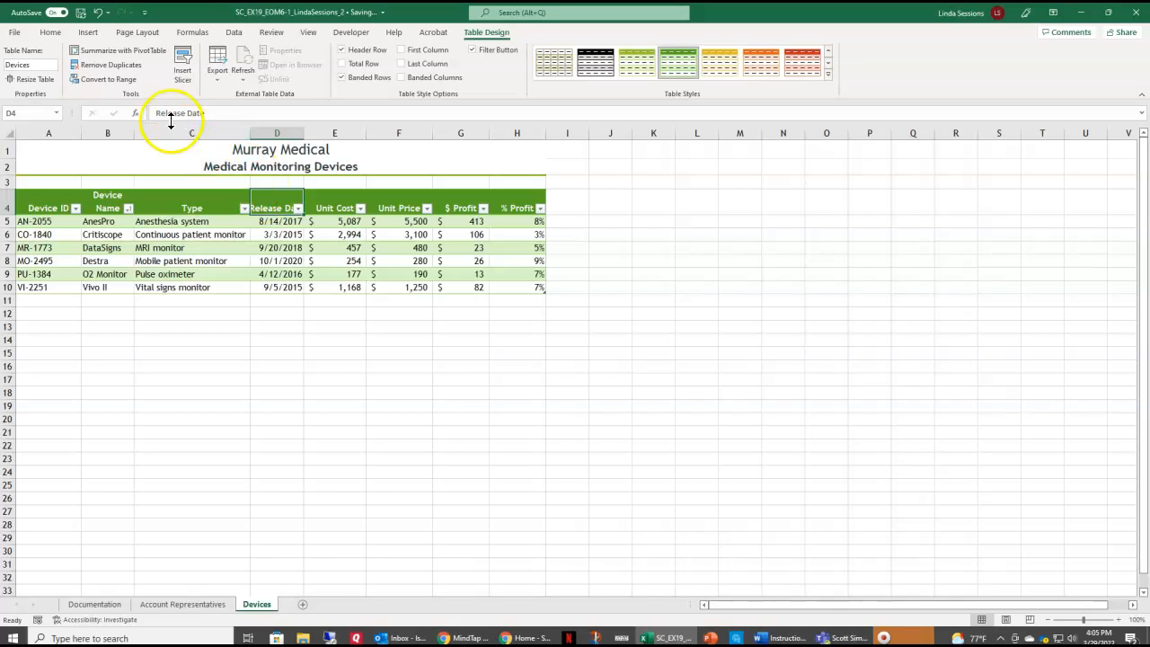
pyautogui.click(51, 32)
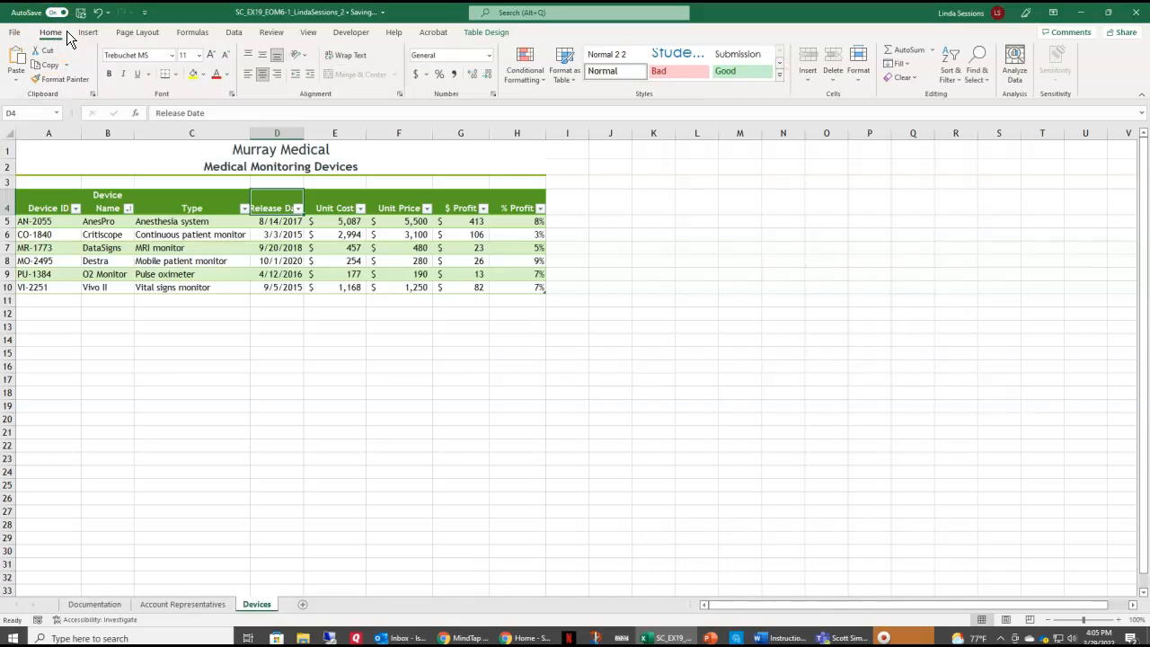
pyautogui.click(356, 52)
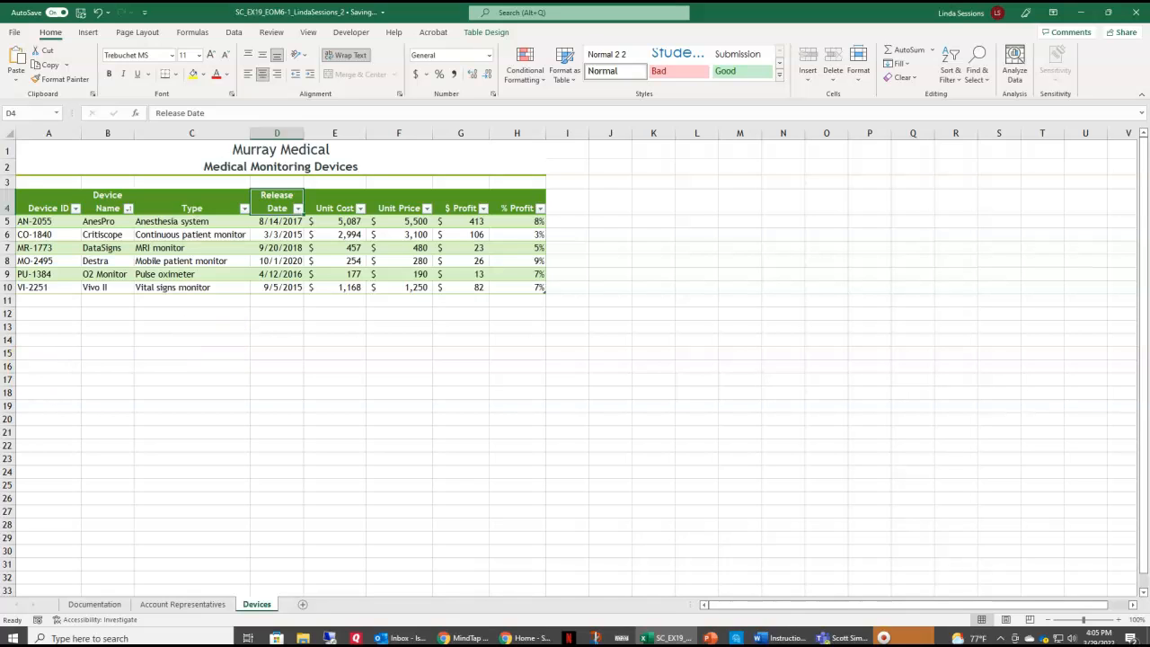
# - Add a record to the end of the Devices table with Device ID VI-2550 and Device Name Vivo III
pyautogui.click(509, 288)
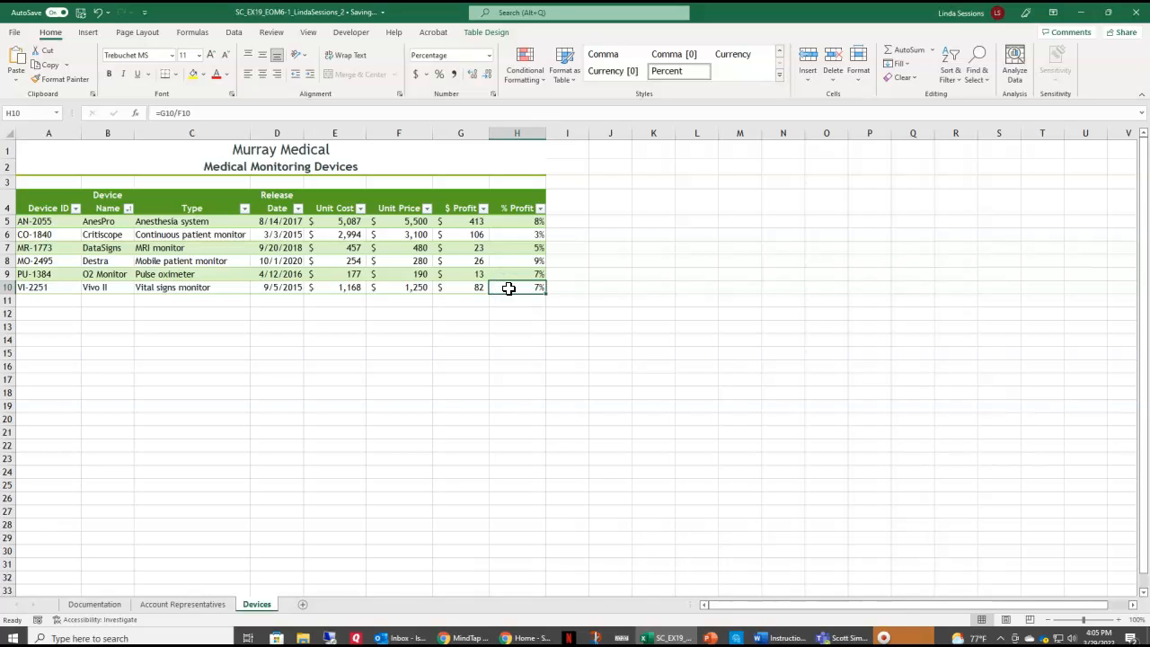
pyautogui.press('Tab')
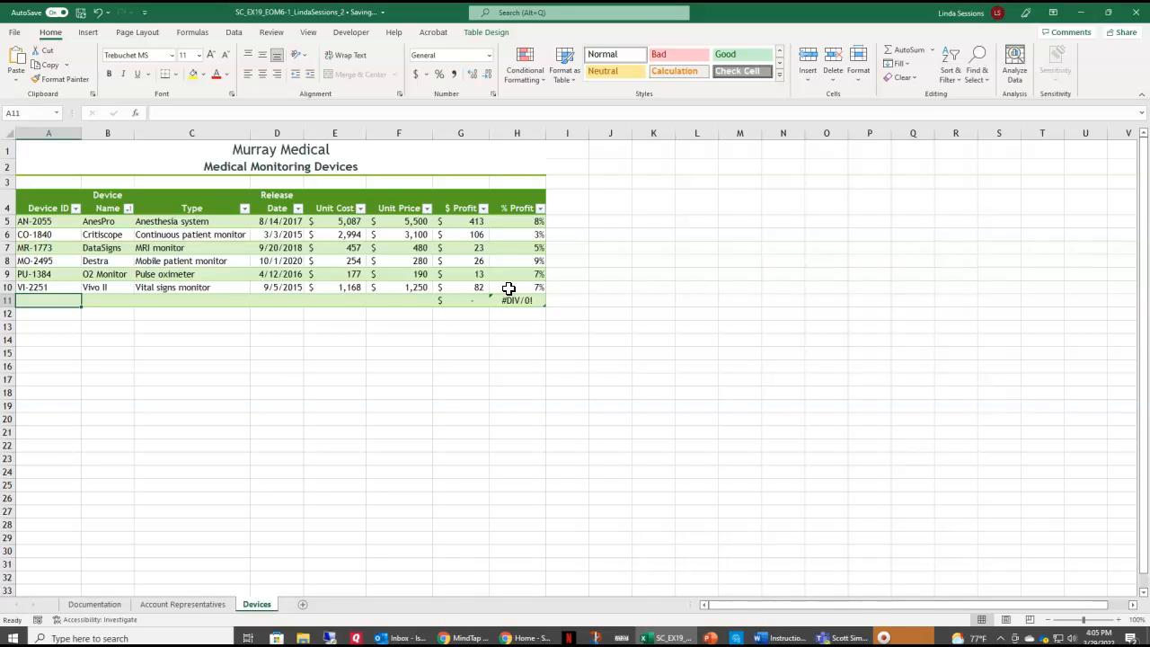
pyautogui.write('VI-2550')
pyautogui.press('Tab')
pyautogui.write('Vivo II')
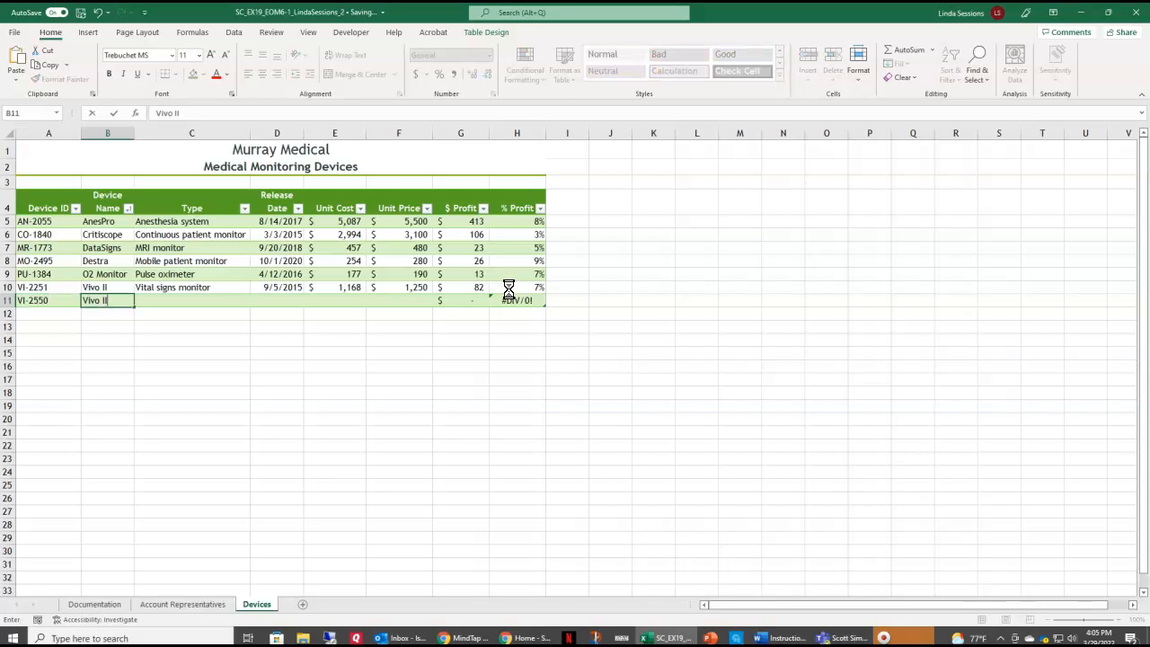
pyautogui.write('I')
pyautogui.press('Tab')
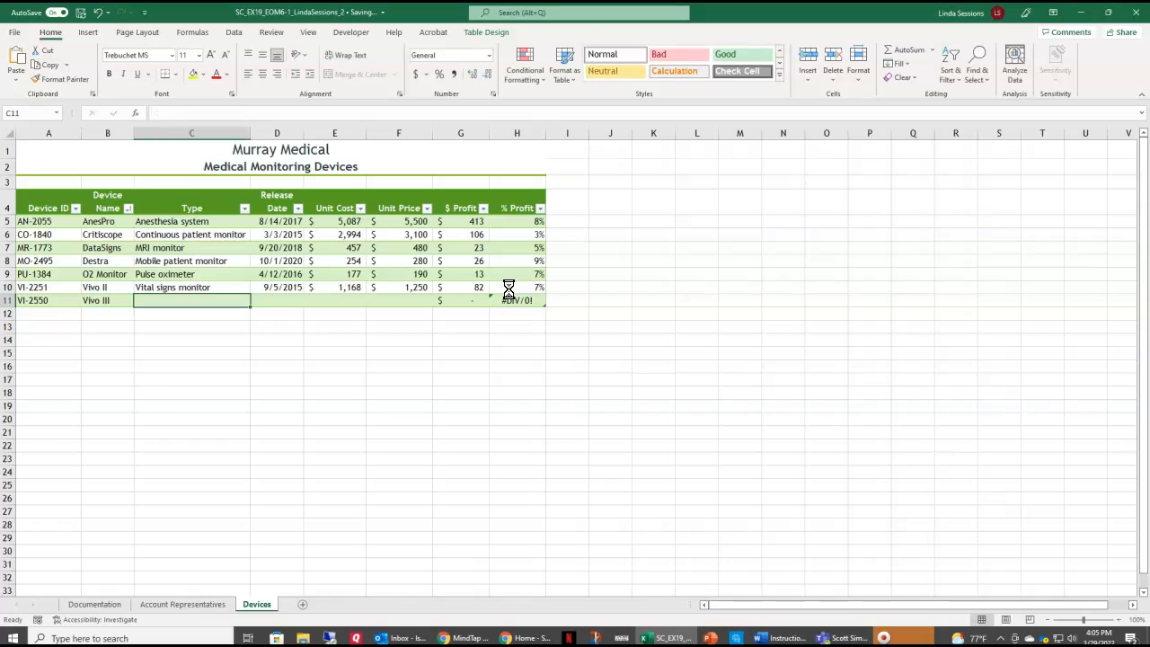
# - Complete the Vivo III record with type Vital signs monitor, release date 10/17/2020, unit cost 1386 and unit price 1500
pyautogui.write('Vital signs monitor')
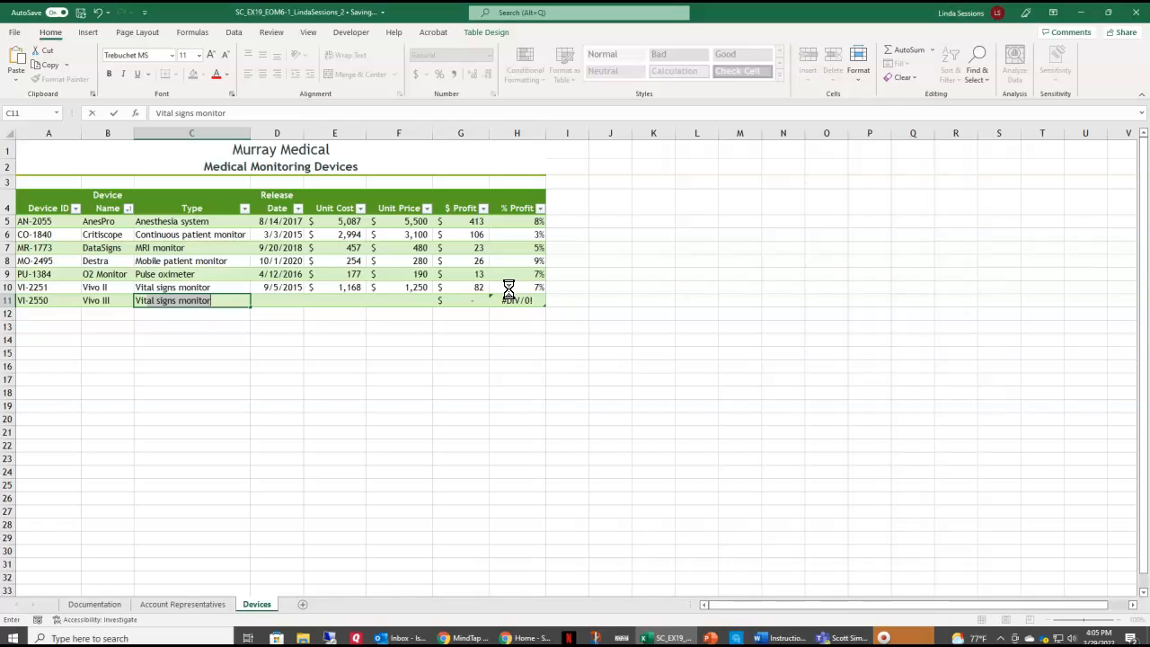
pyautogui.press('Tab')
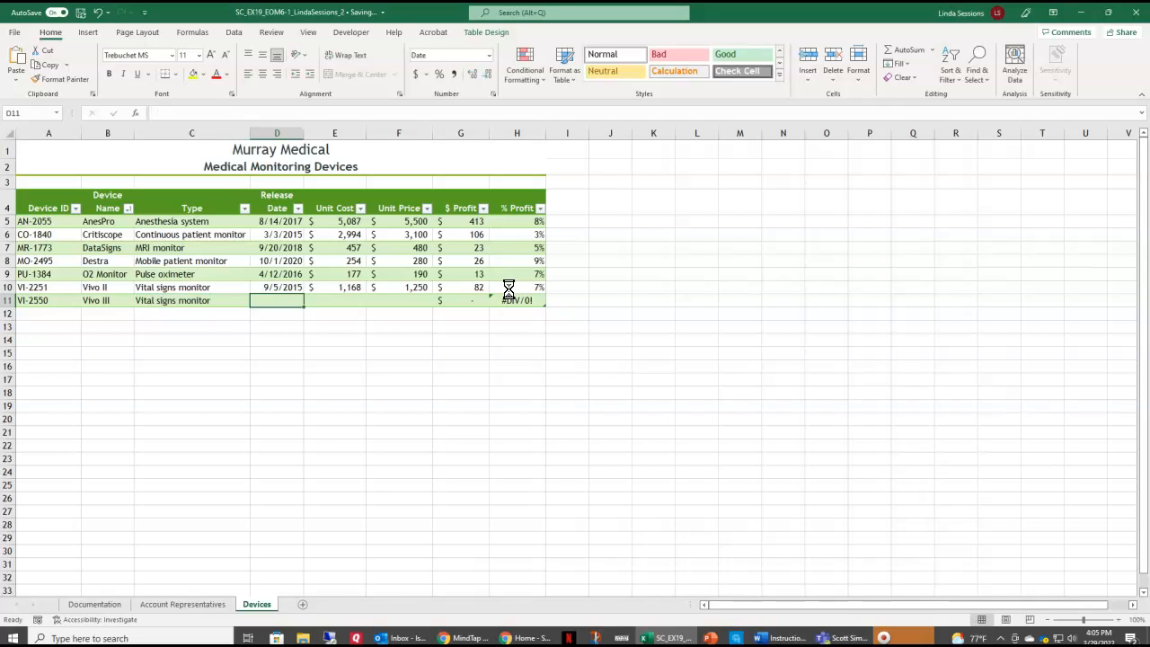
pyautogui.write('10/17/2020')
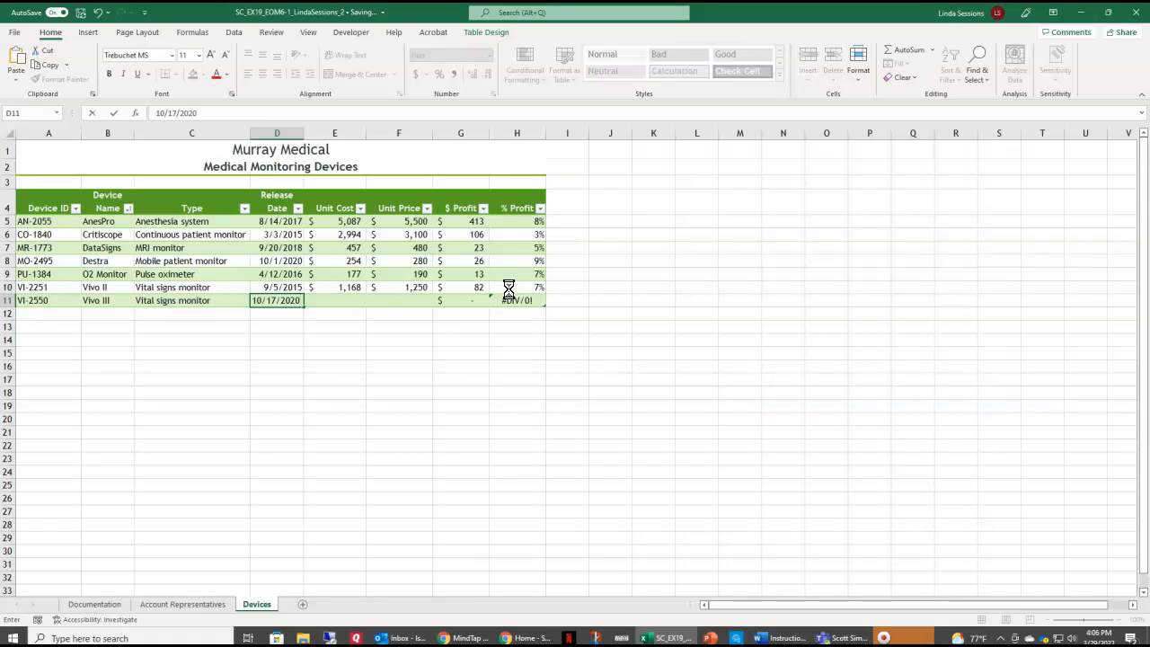
pyautogui.press('Tab')
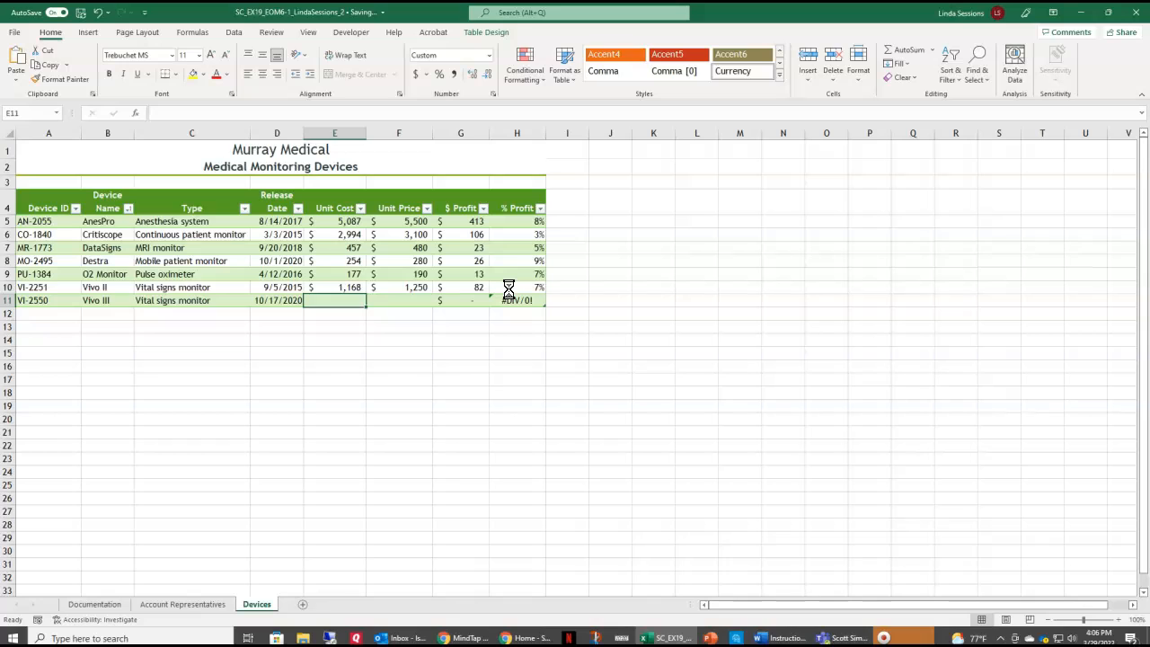
pyautogui.write('1386')
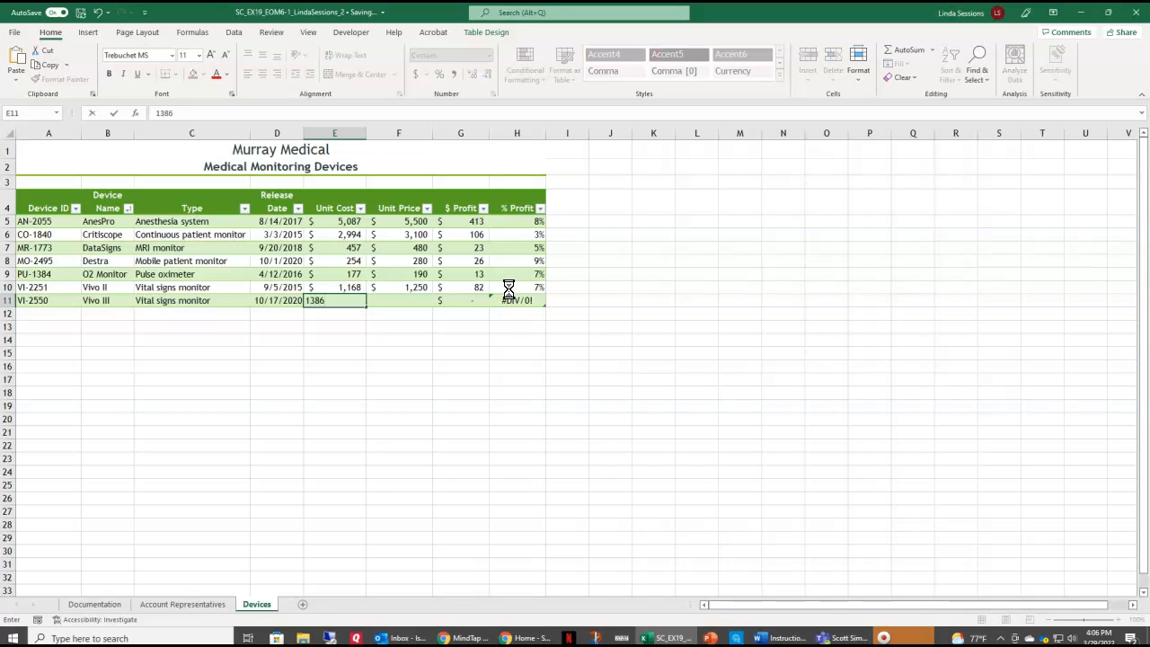
pyautogui.press('Tab')
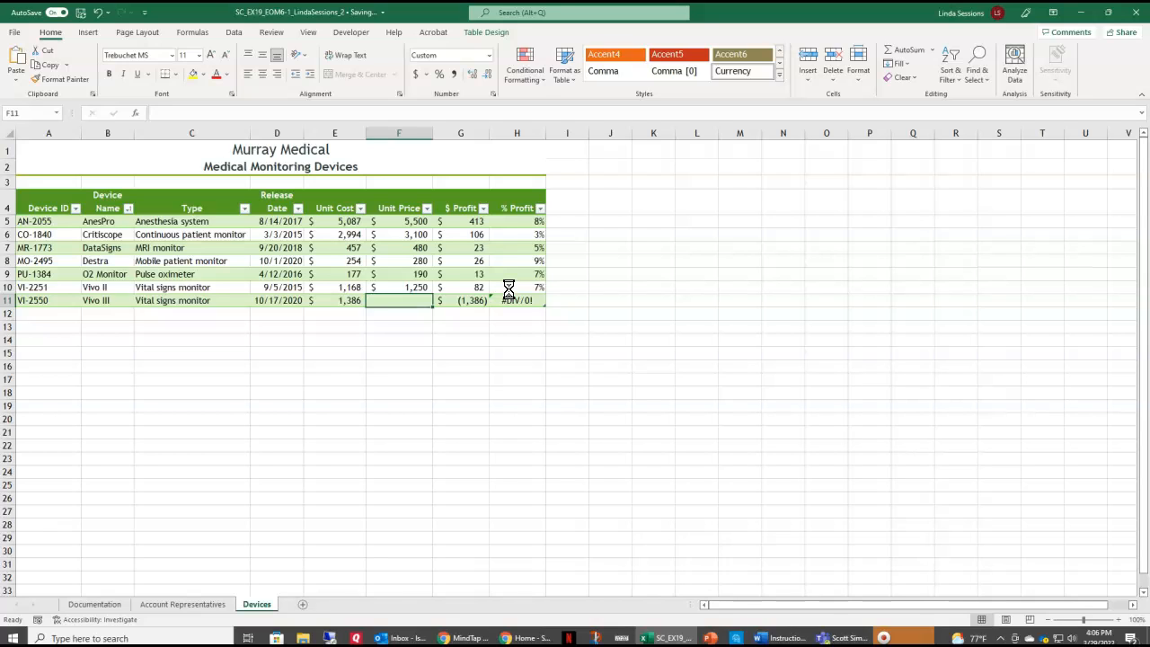
pyautogui.write('1500')
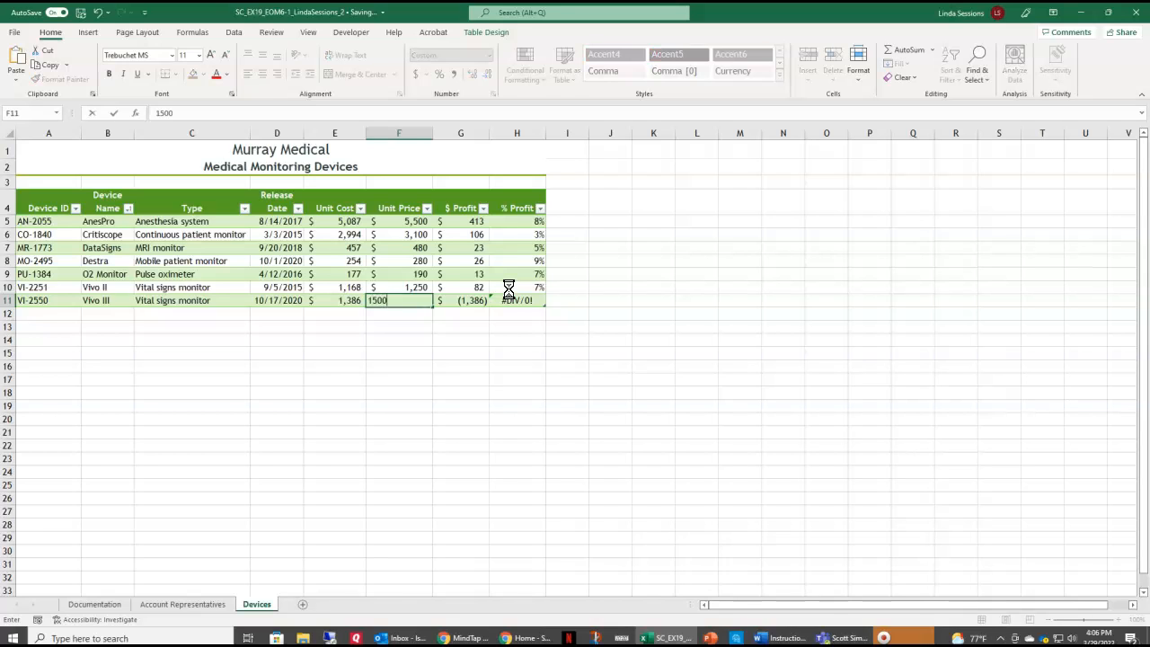
pyautogui.press('Tab')
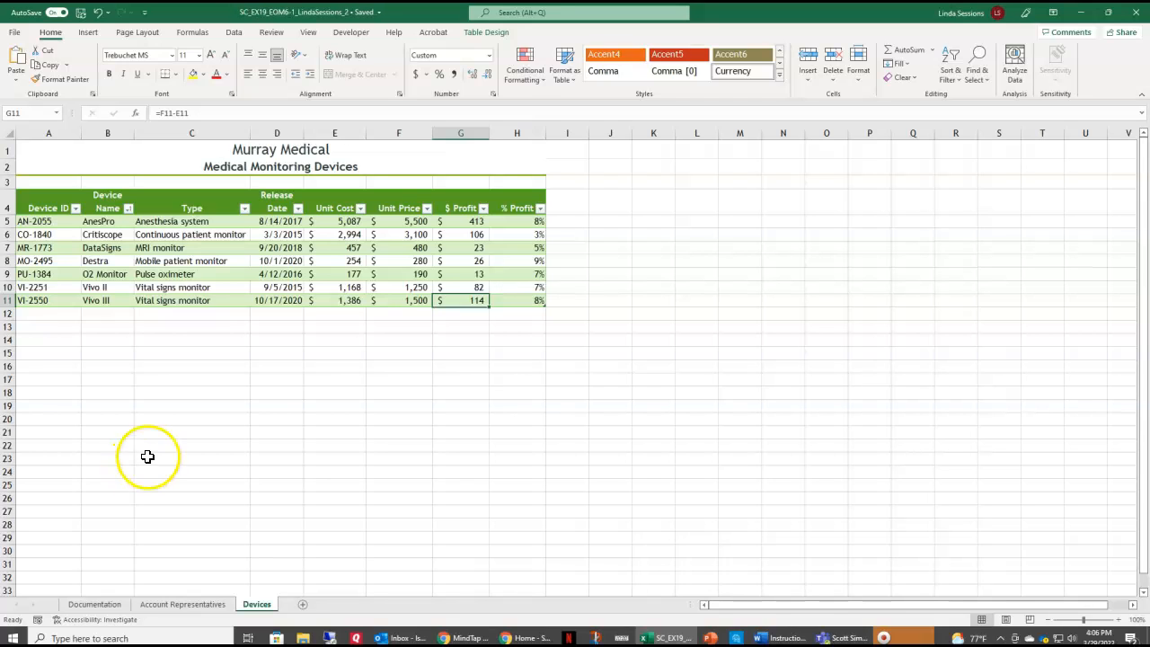
# - Save and close the workbook, and upload it from the Desktop to the SAM project in the MindTap browser window
pyautogui.click(82, 16)
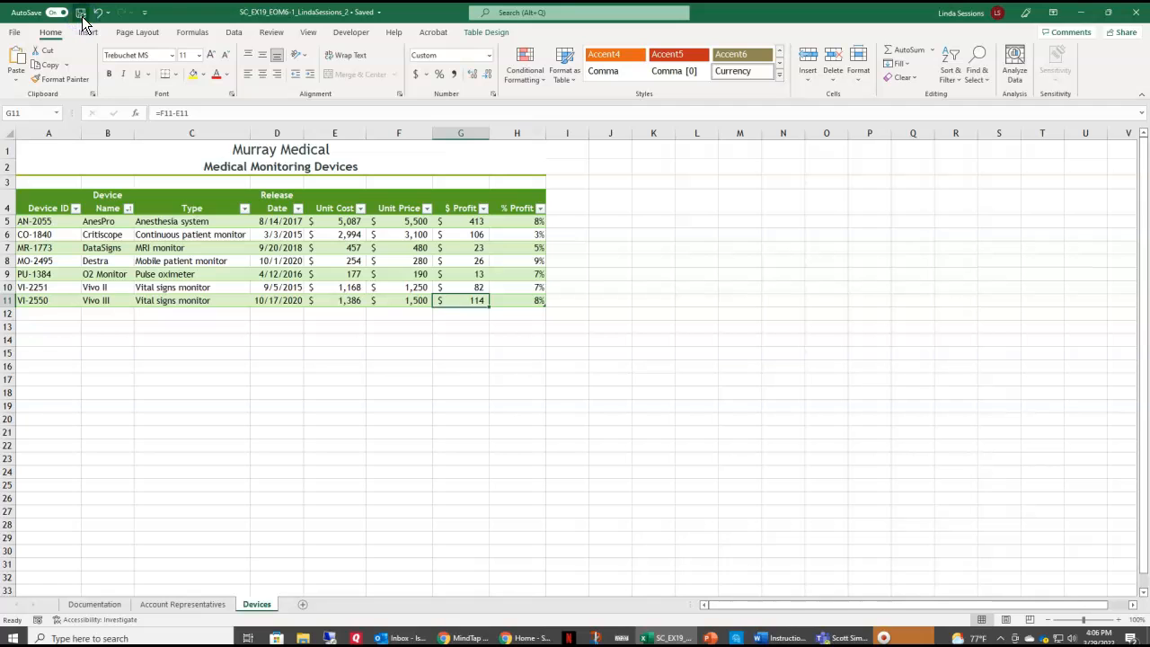
pyautogui.click(1131, 12)
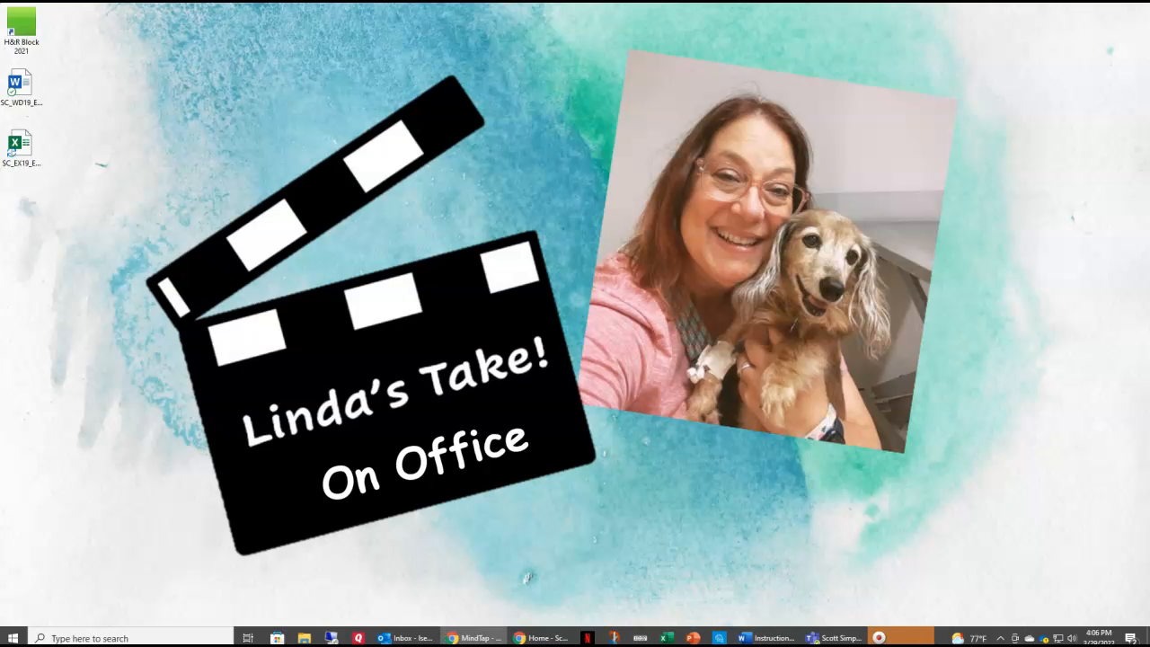
pyautogui.click(474, 638)
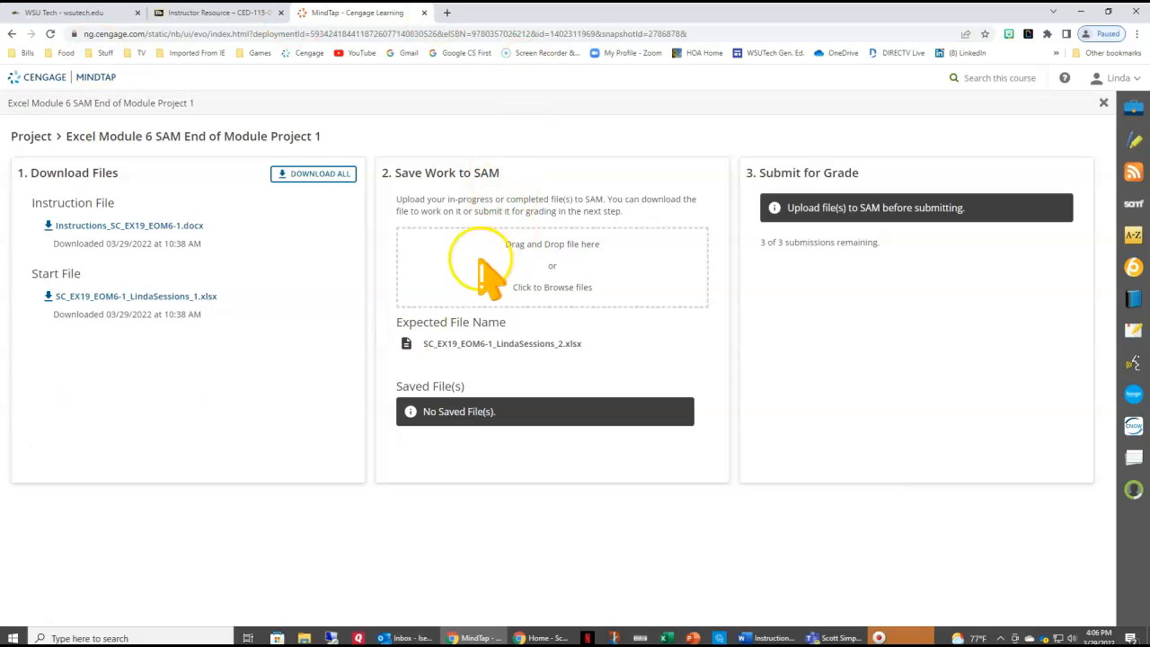
pyautogui.click(527, 268)
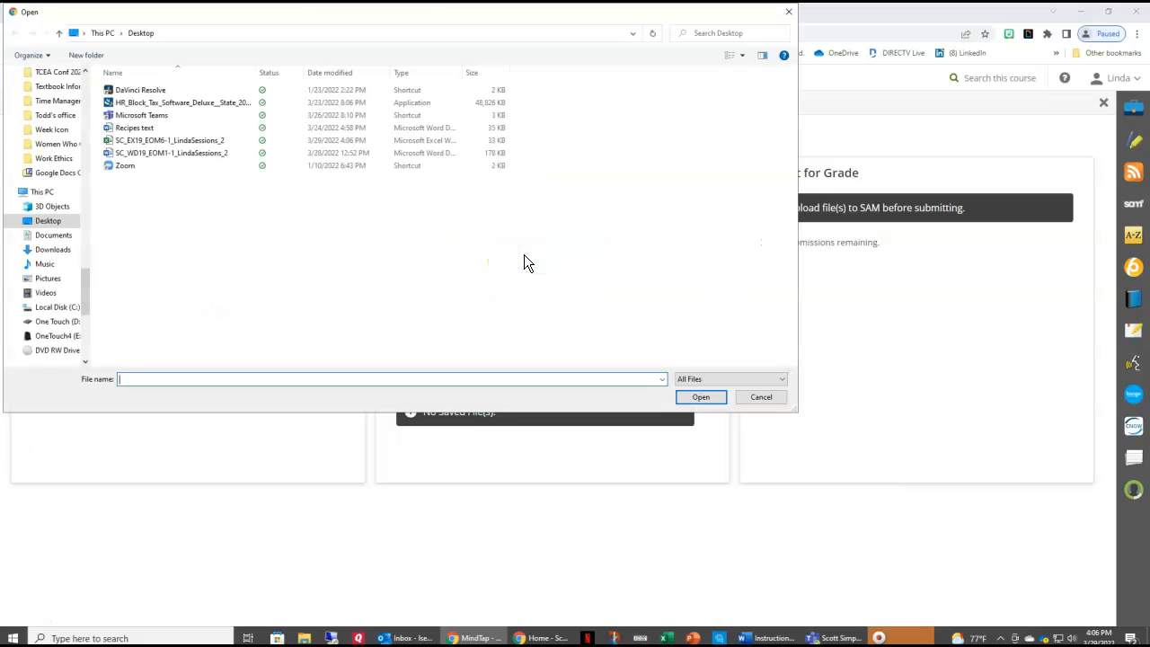
pyautogui.click(180, 141)
pyautogui.click(705, 398)
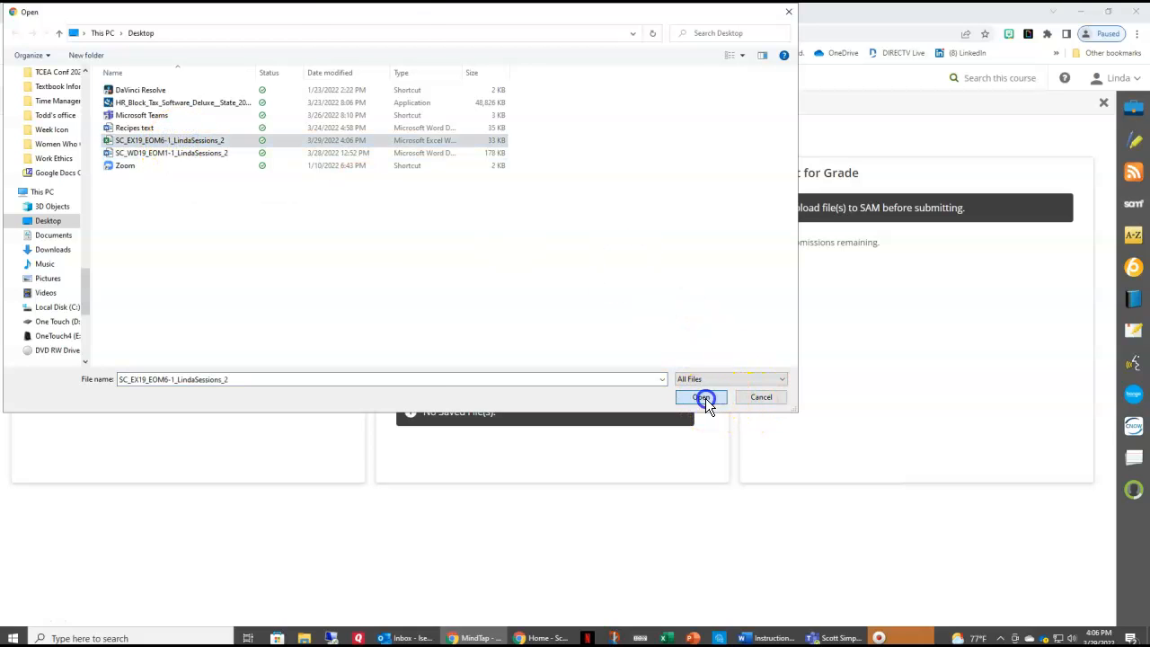
# - Submit the uploaded project for grading and open its Graded Summary Report to check the scored items
pyautogui.click(795, 209)
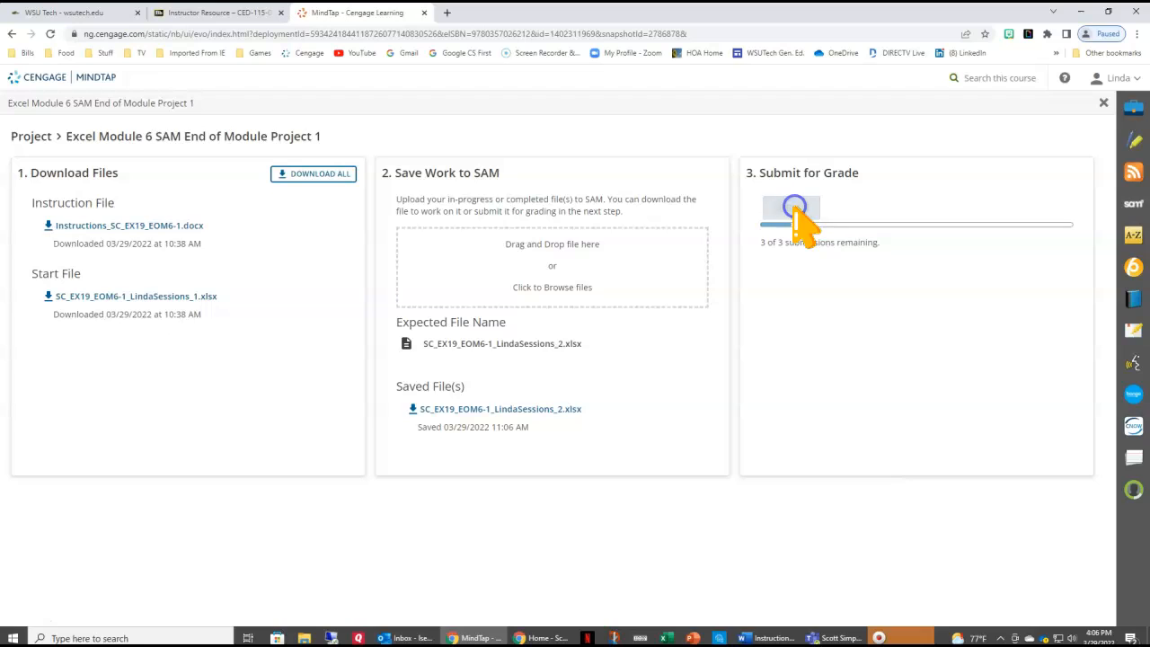
pyautogui.click(828, 350)
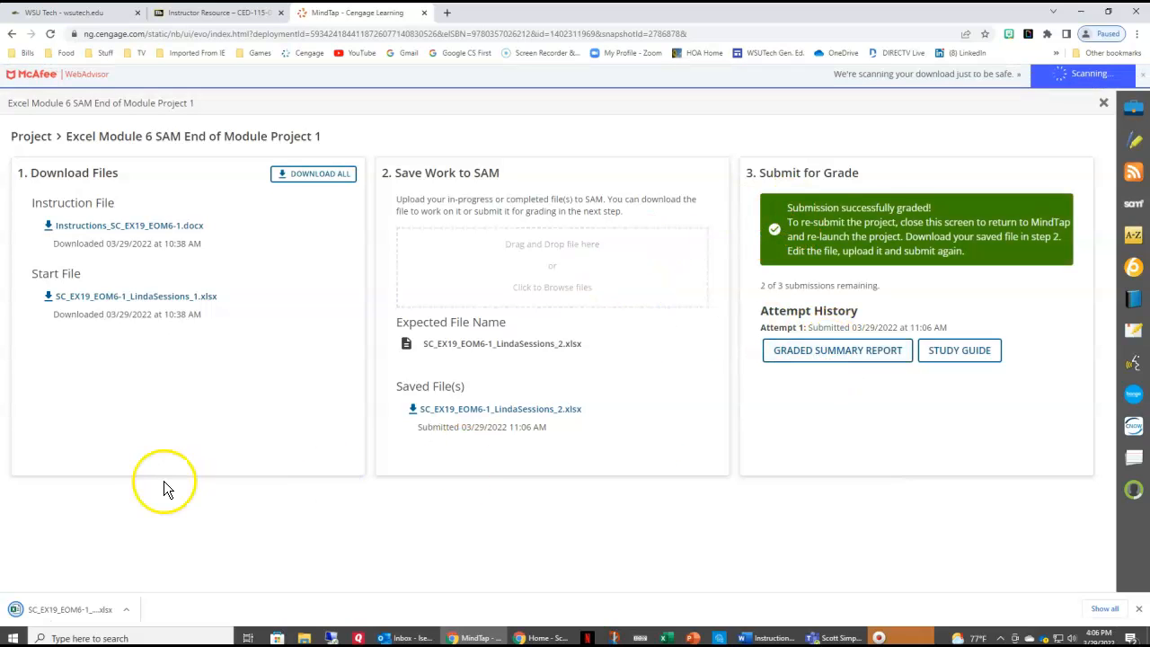
pyautogui.click(87, 617)
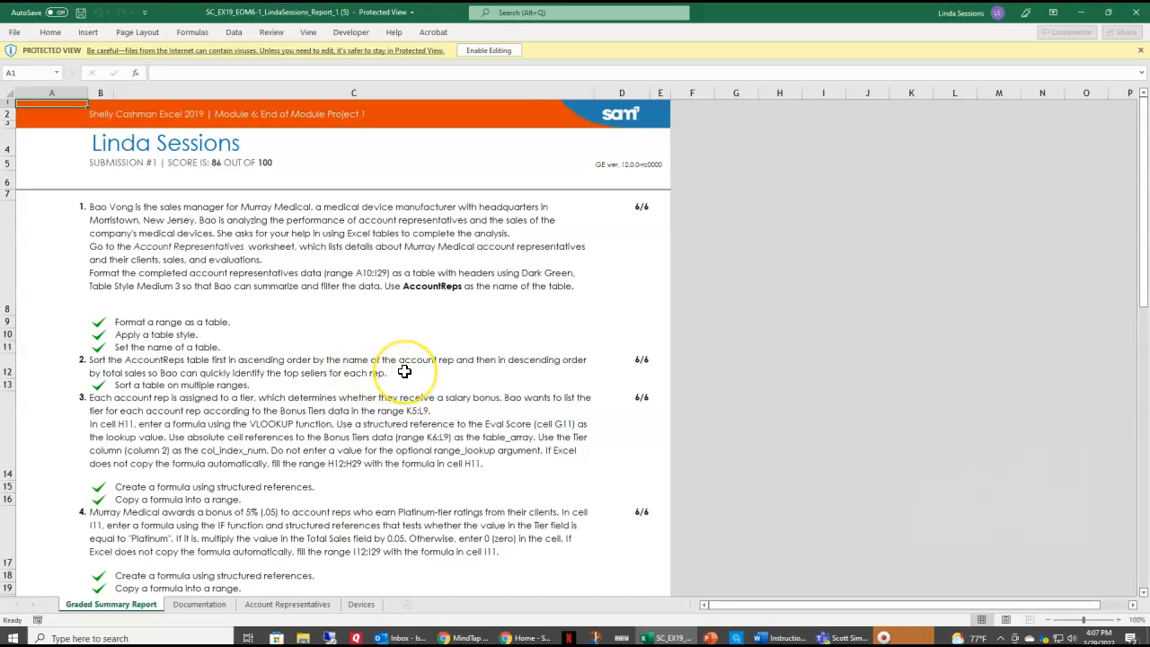
pyautogui.scroll(-4, 404, 371)
pyautogui.scroll(-2, 404, 371)
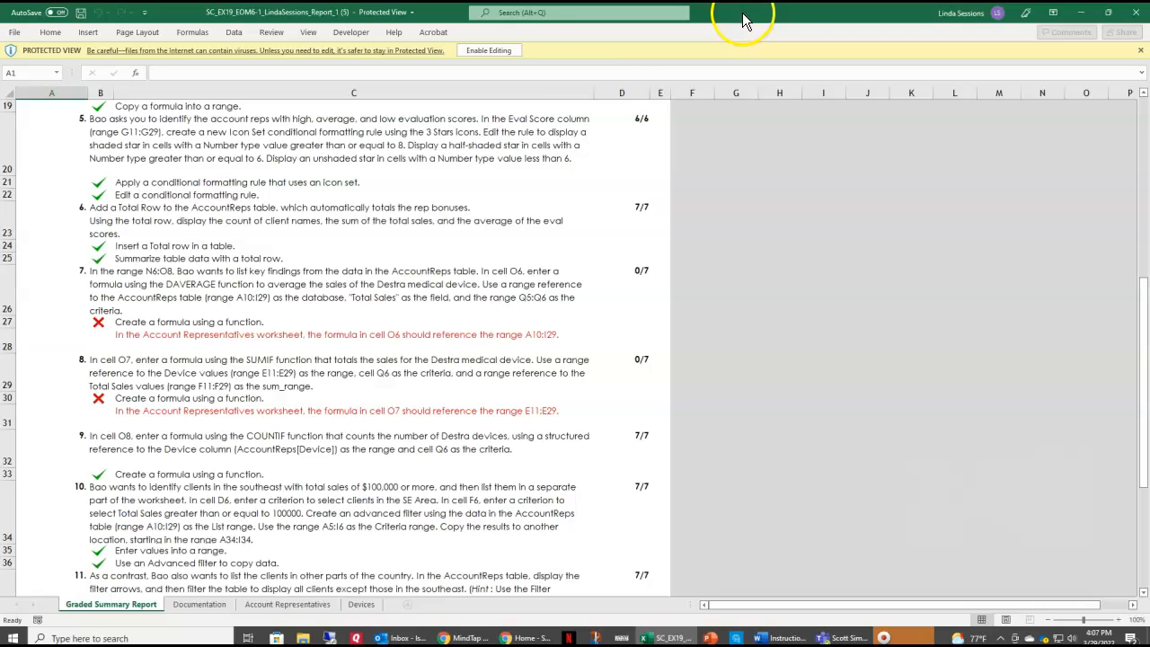
# - Reopen the submitted workbook in Excel and place its Account Representatives worksheet side by side with the graded report
pyautogui.click(301, 637)
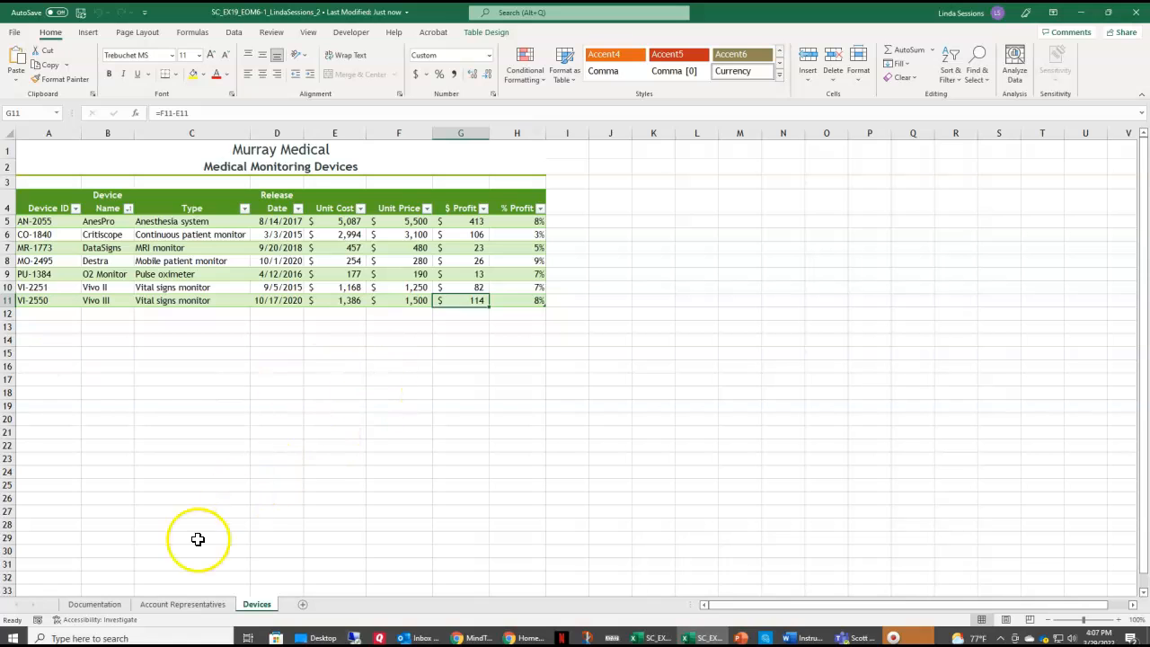
pyautogui.click(177, 607)
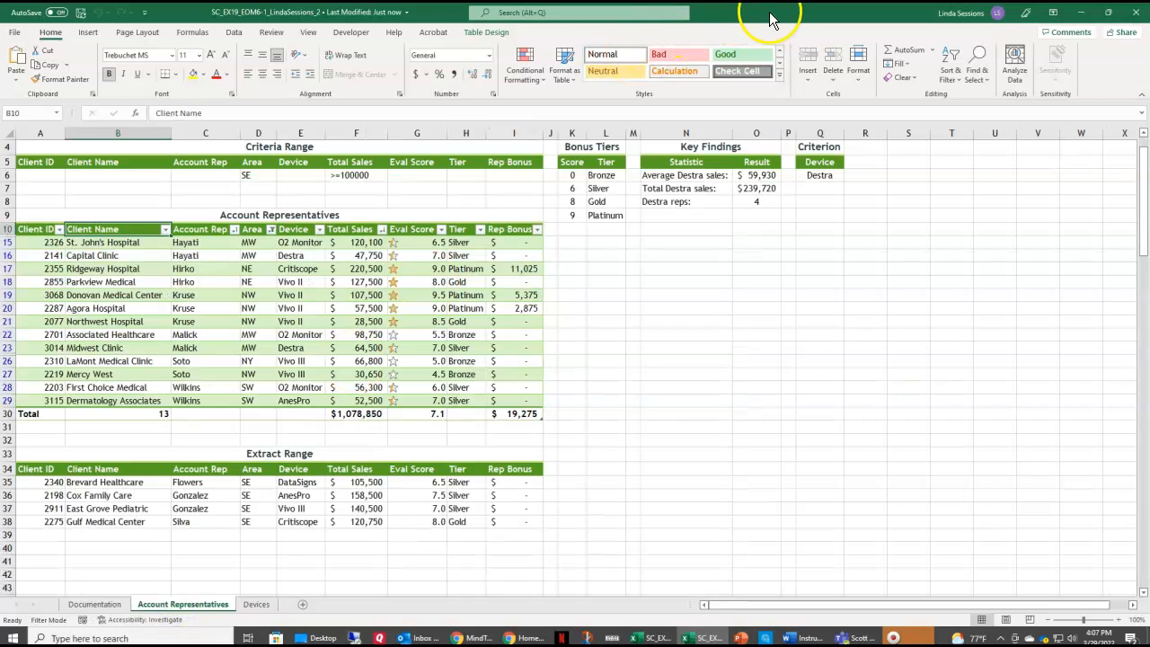
pyautogui.moveTo(771, 22); pyautogui.dragTo(1147, 239)
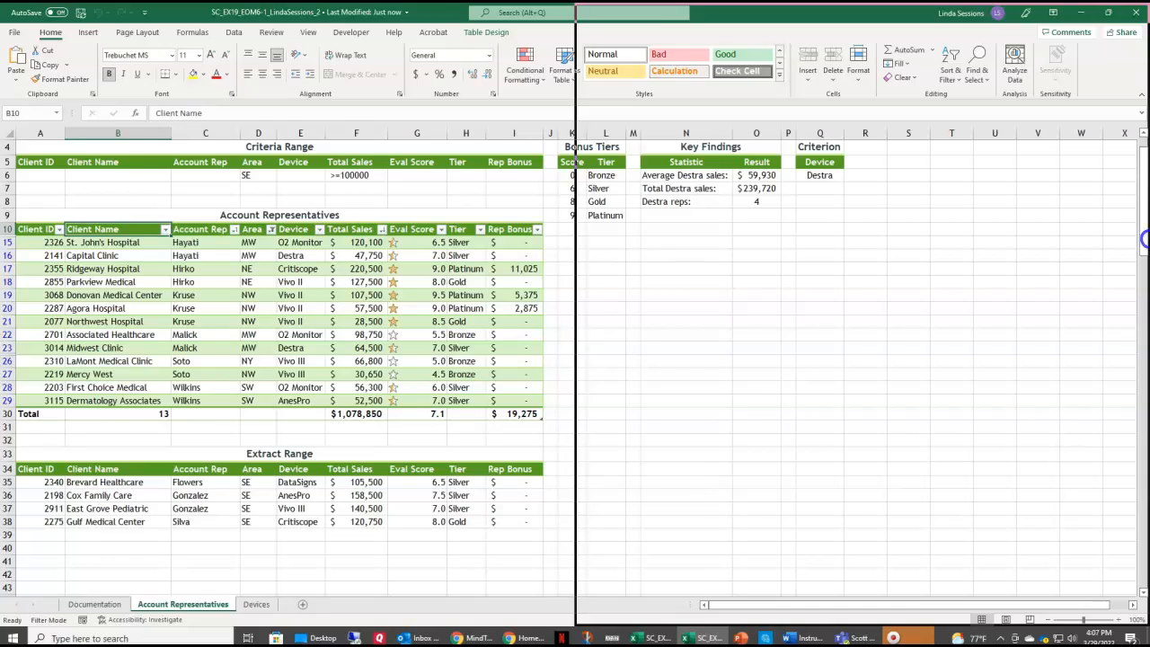
pyautogui.click(301, 361)
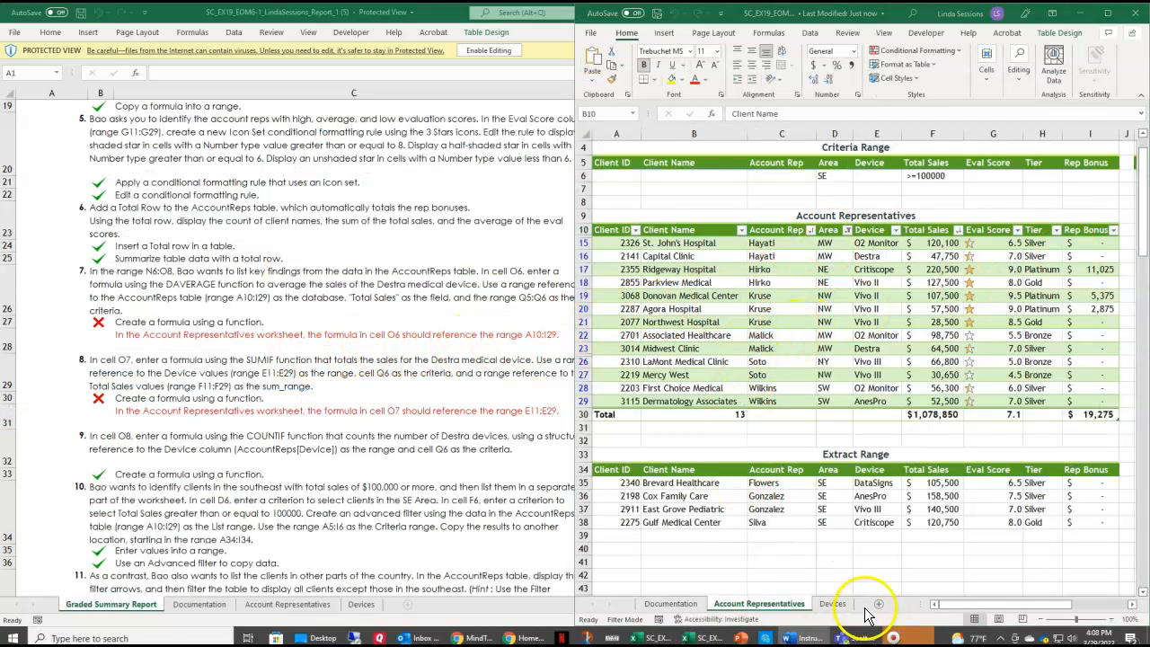
# - Clear the DAVERAGE formula from cell O6, the Average Destra sales result in Key Findings
pyautogui.click(954, 580)
pyautogui.moveTo(1053, 611); pyautogui.dragTo(1128, 604)
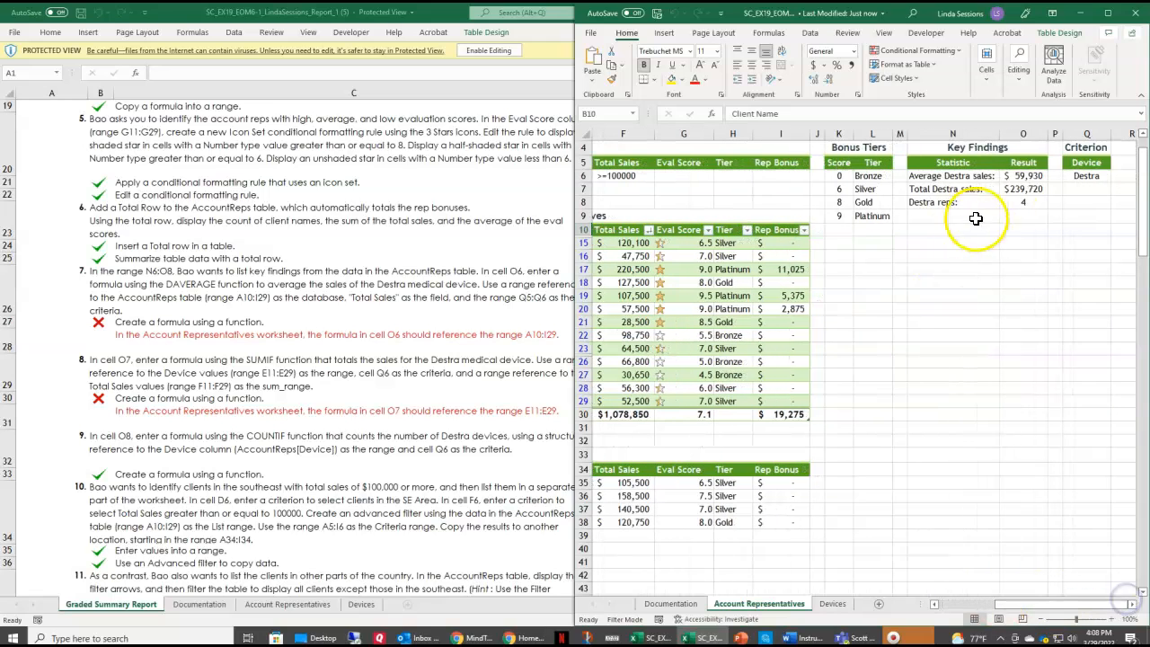
pyautogui.click(1021, 176)
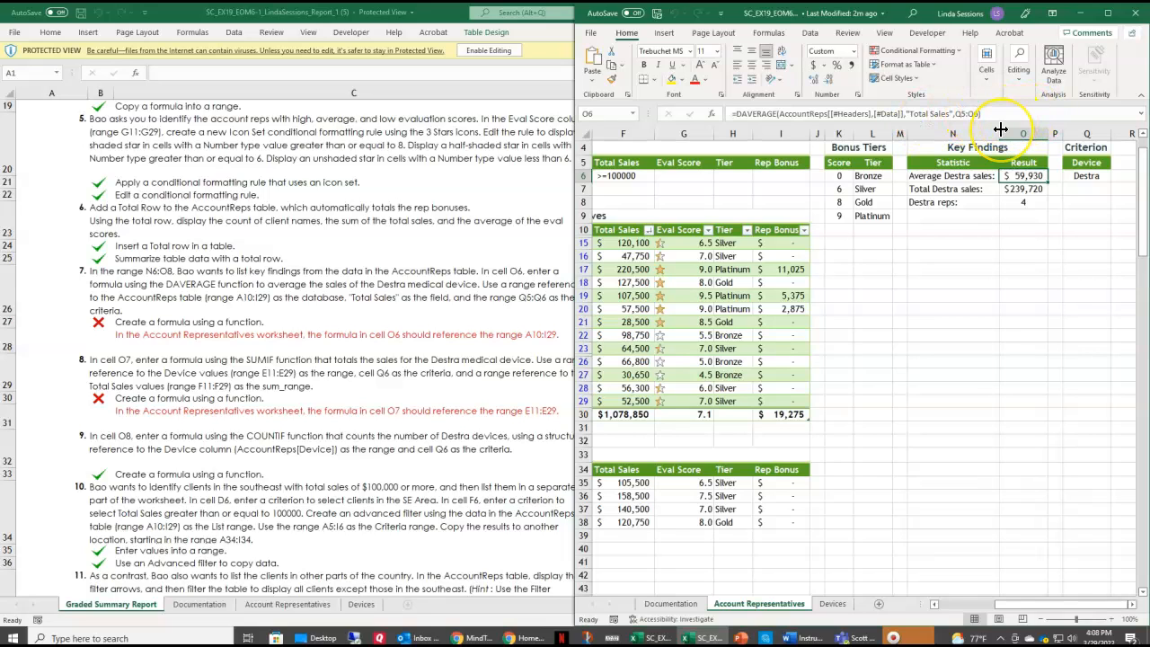
pyautogui.hotkey('ctrl', 'z')
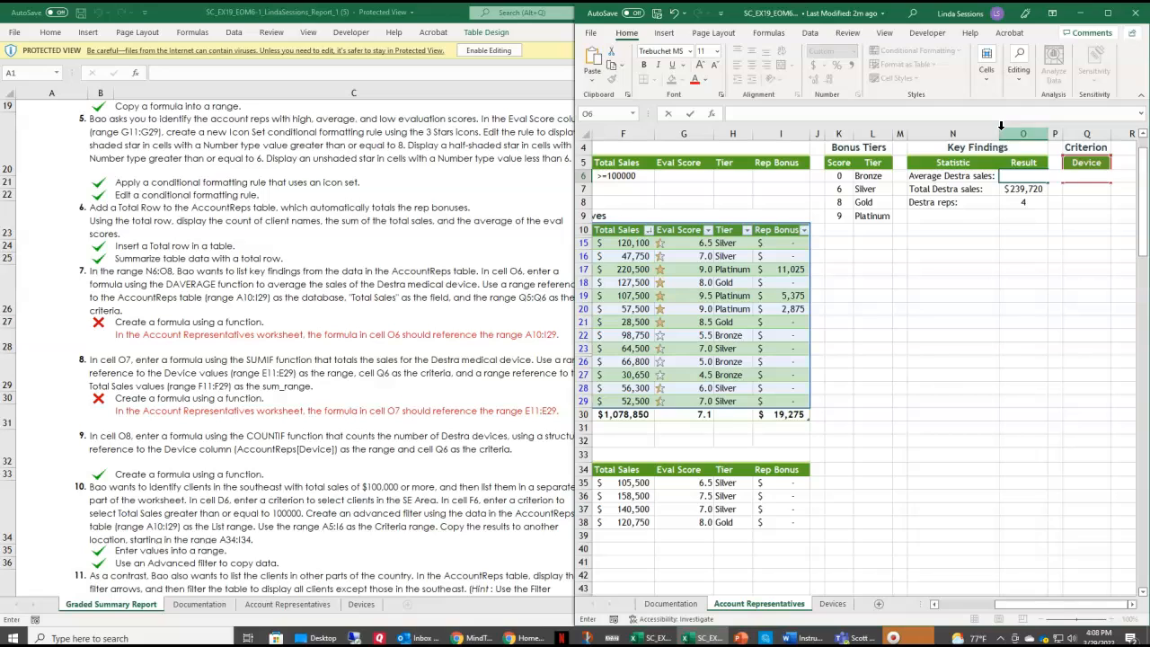
pyautogui.click(987, 362)
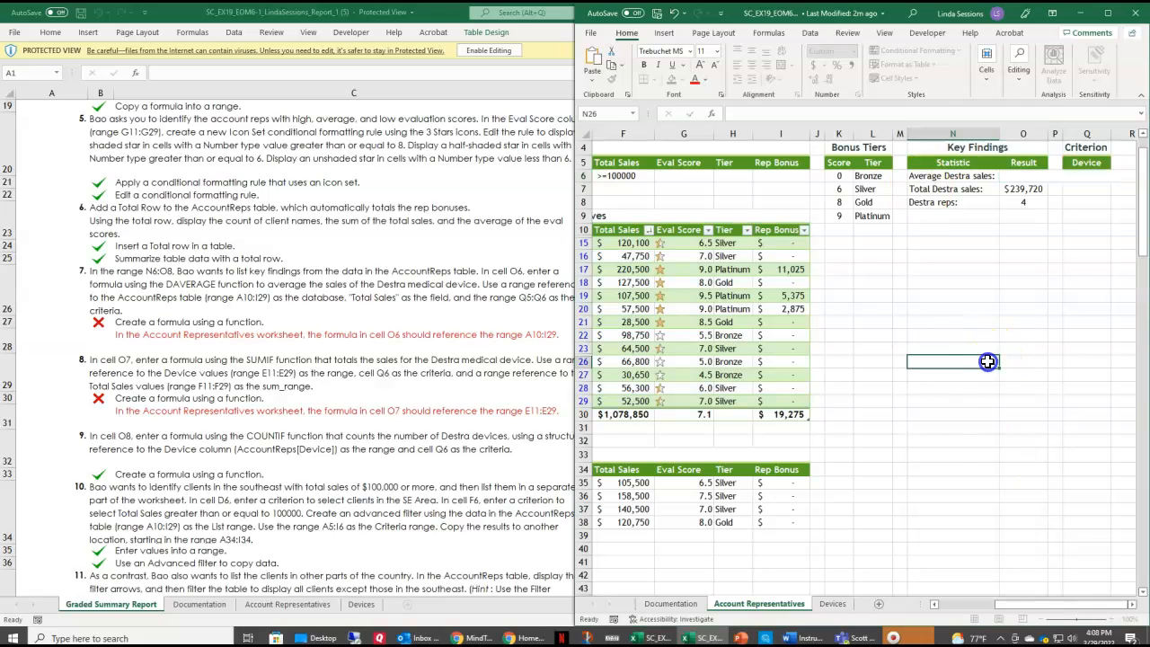
# - Start a DAVERAGE function in cell O6 for the average Destra sales, with A10:I29 as the database
pyautogui.click(1020, 177)
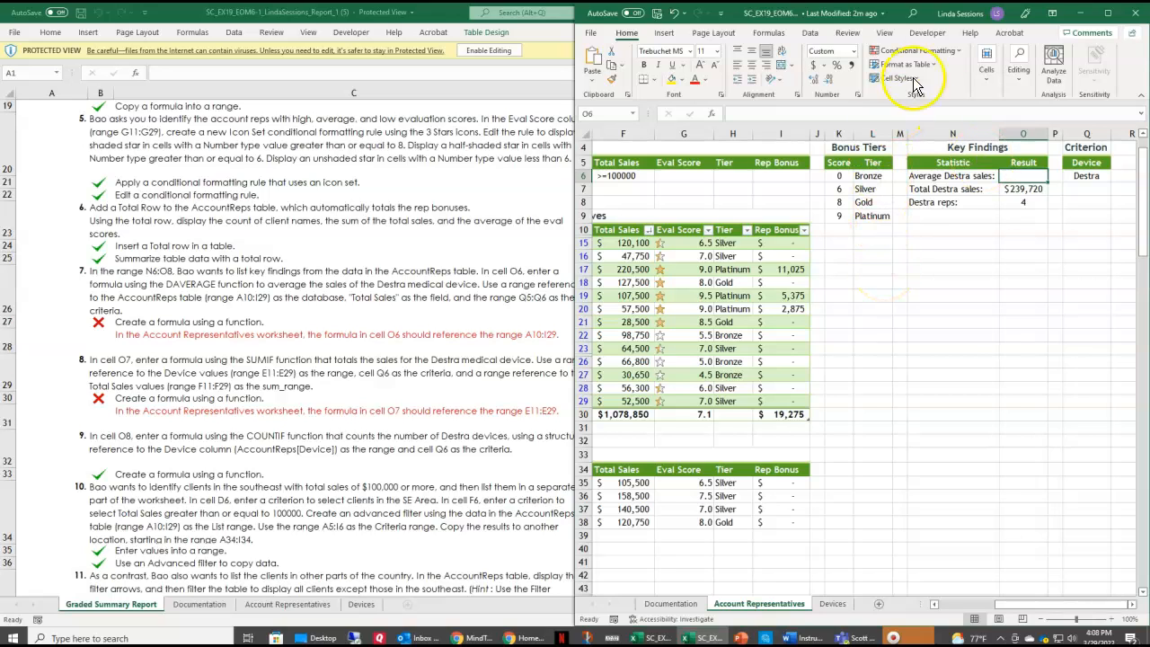
pyautogui.click(911, 12)
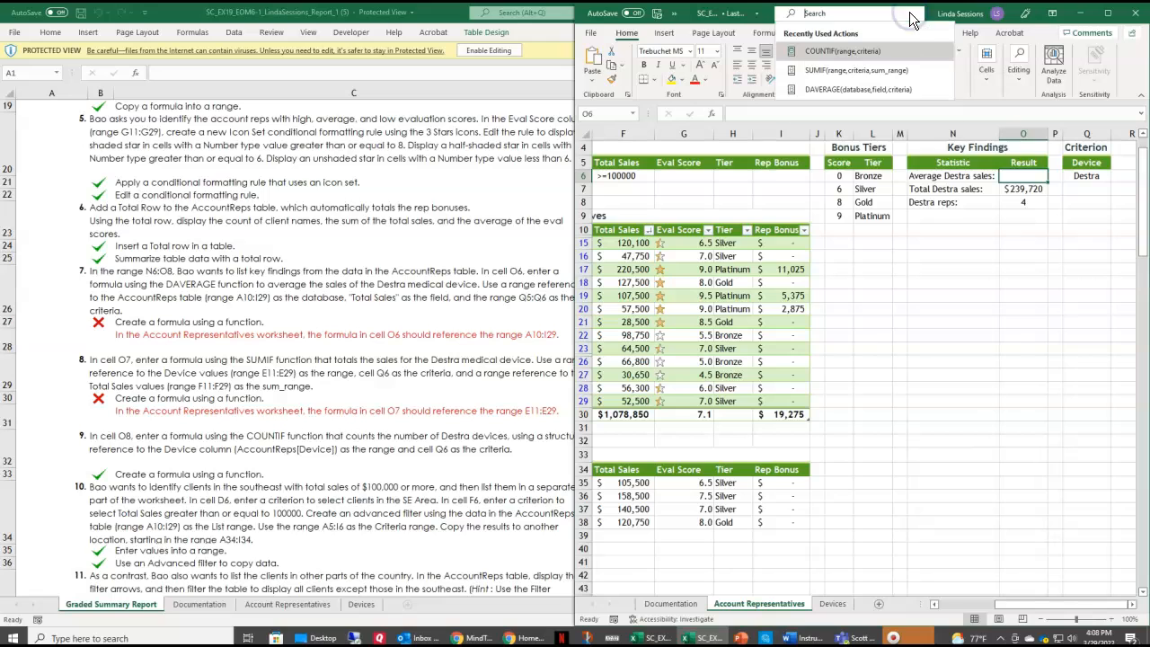
pyautogui.write('daverage')
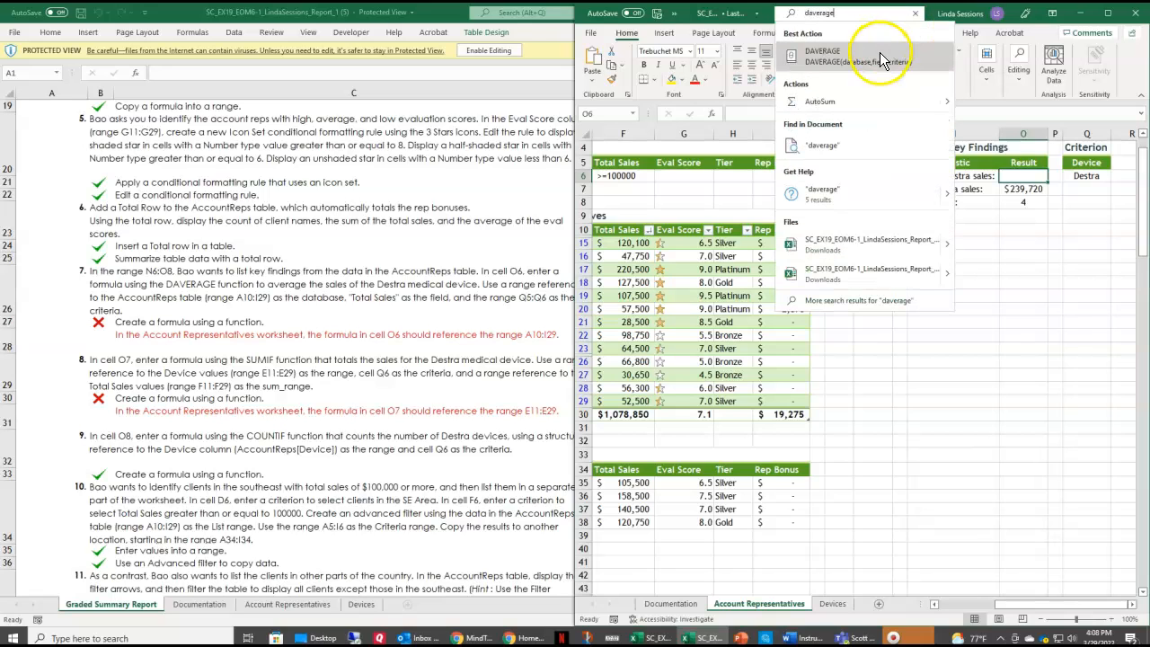
pyautogui.click(862, 58)
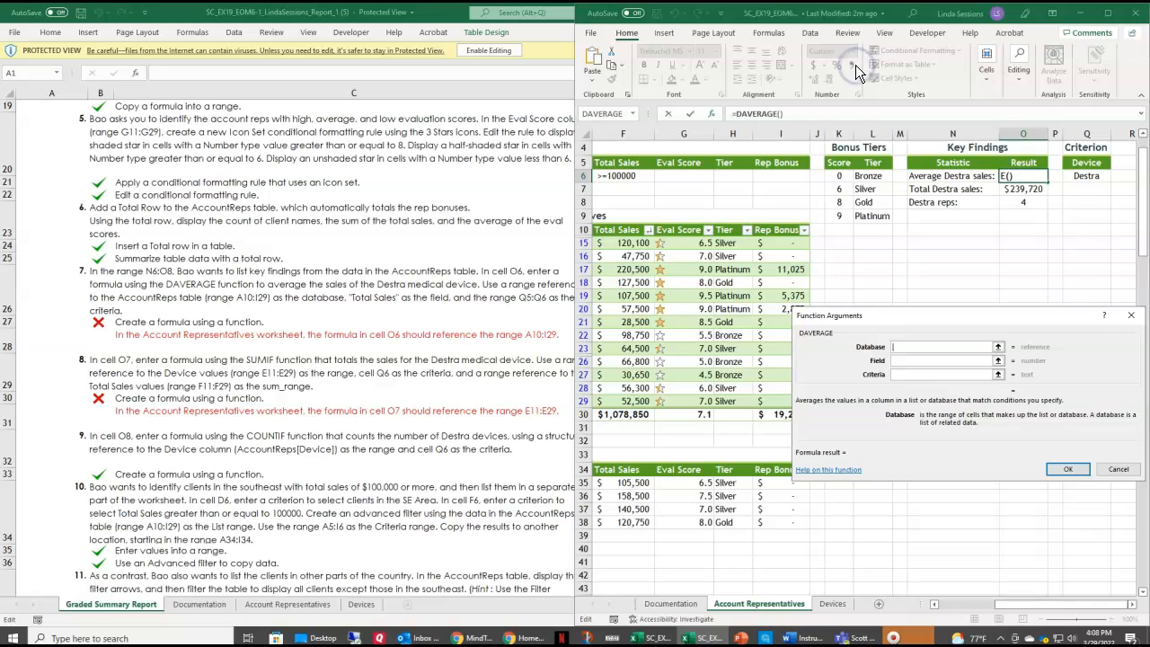
pyautogui.click(908, 346)
pyautogui.write('a10:i29')
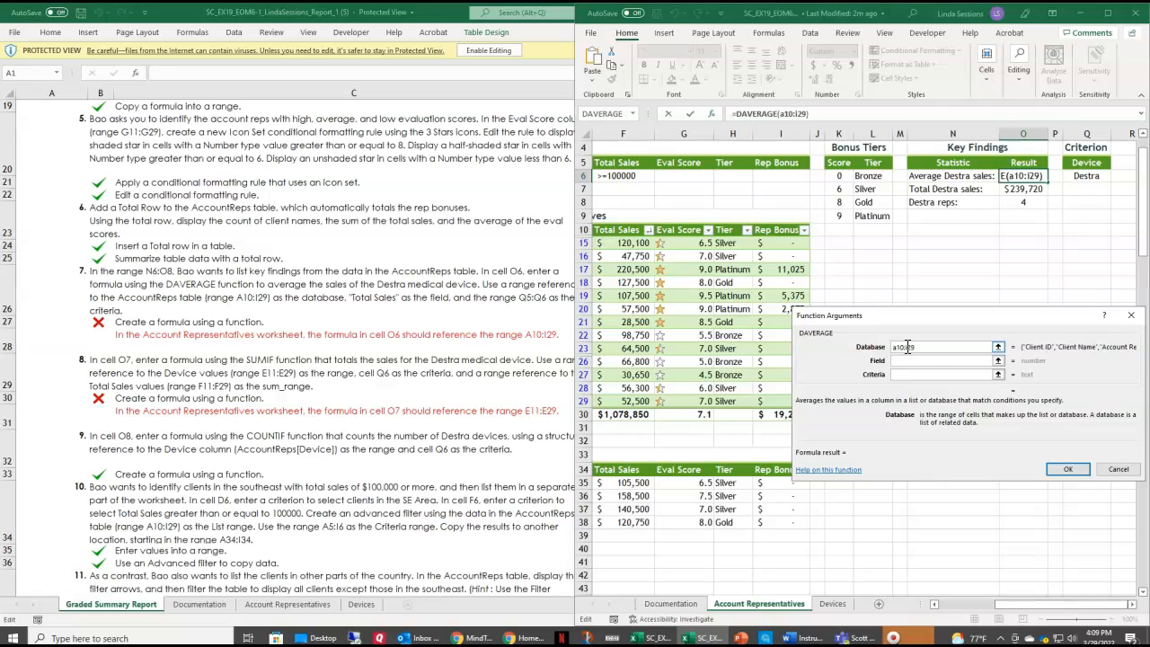
# - Complete the DAVERAGE formula in O6 with "Total Sales" as the field and Q5:Q6 as the criteria
pyautogui.click(902, 361)
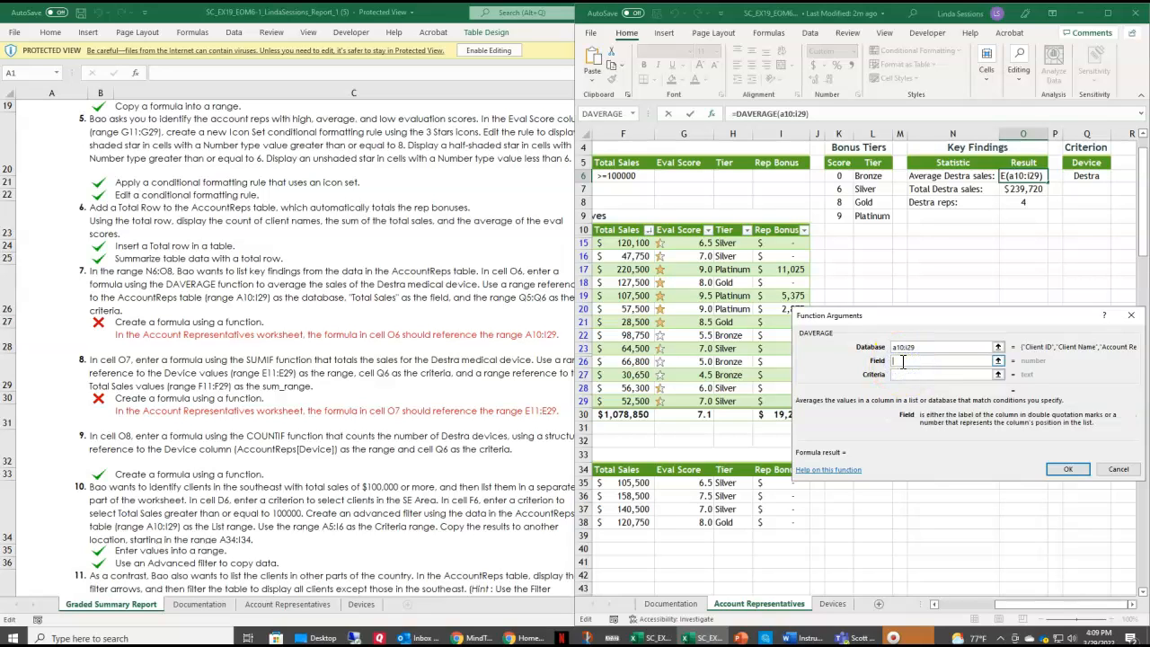
pyautogui.write('Total Sales')
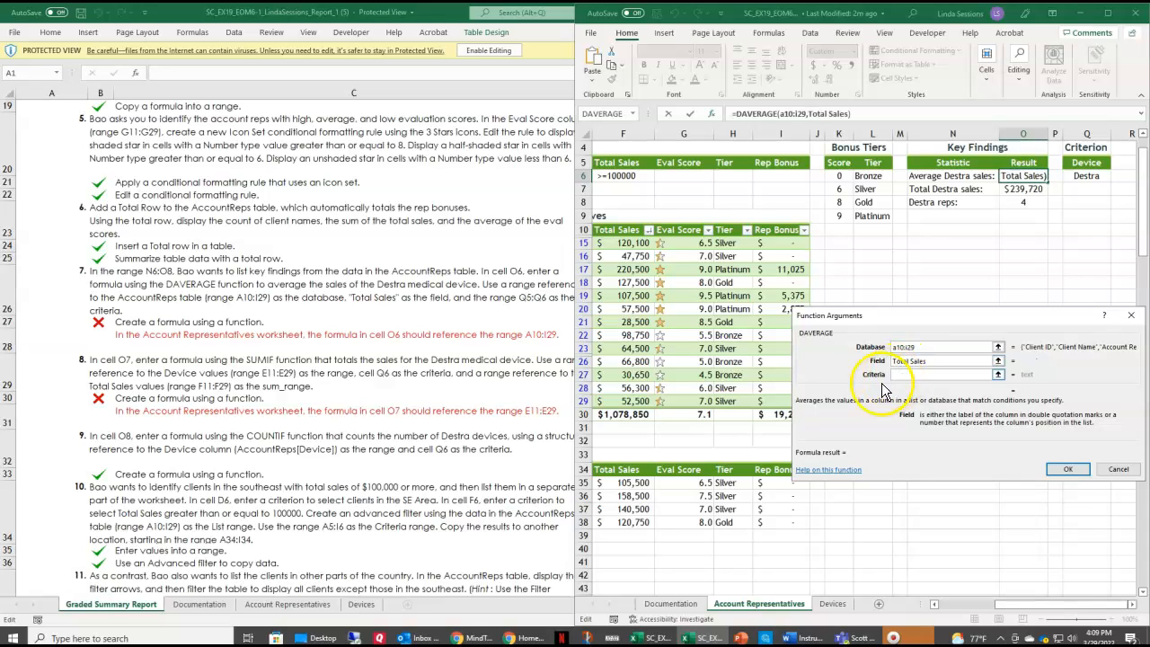
pyautogui.click(924, 374)
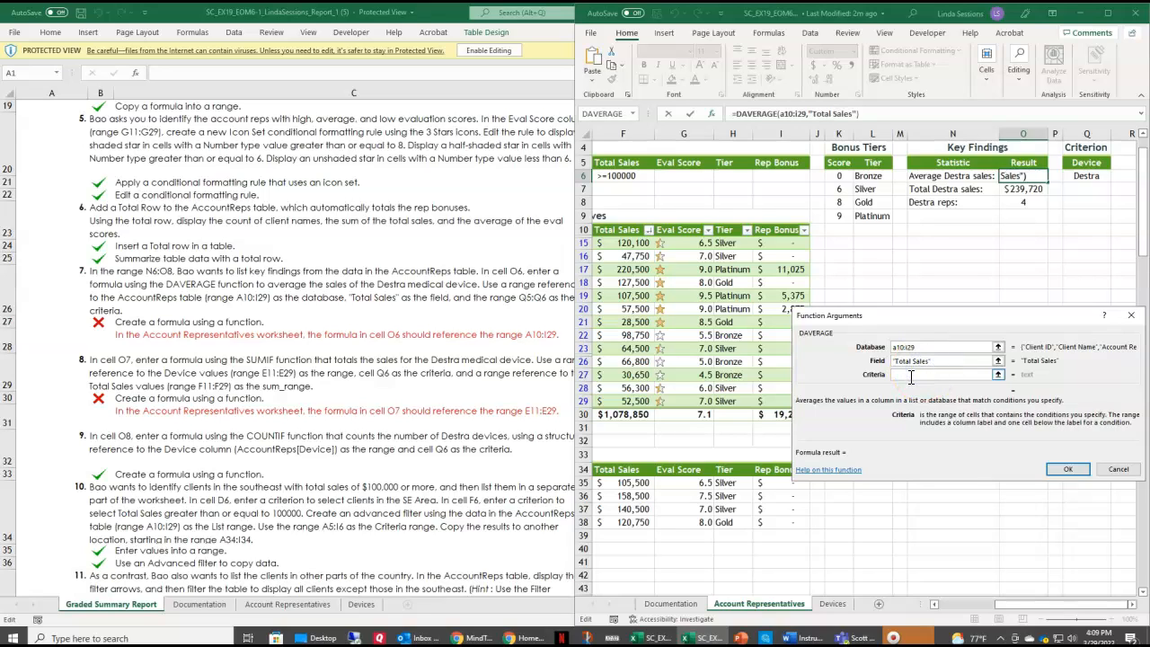
pyautogui.write('q')
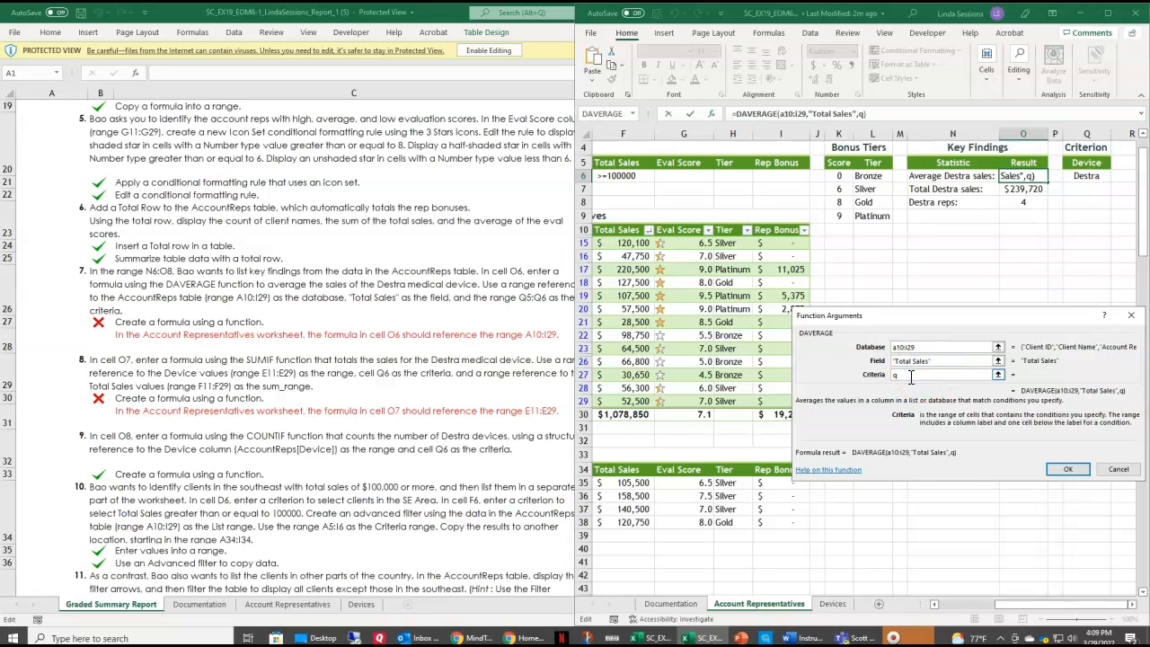
pyautogui.write(':')
pyautogui.press('BackSpace')
pyautogui.write('5:q6')
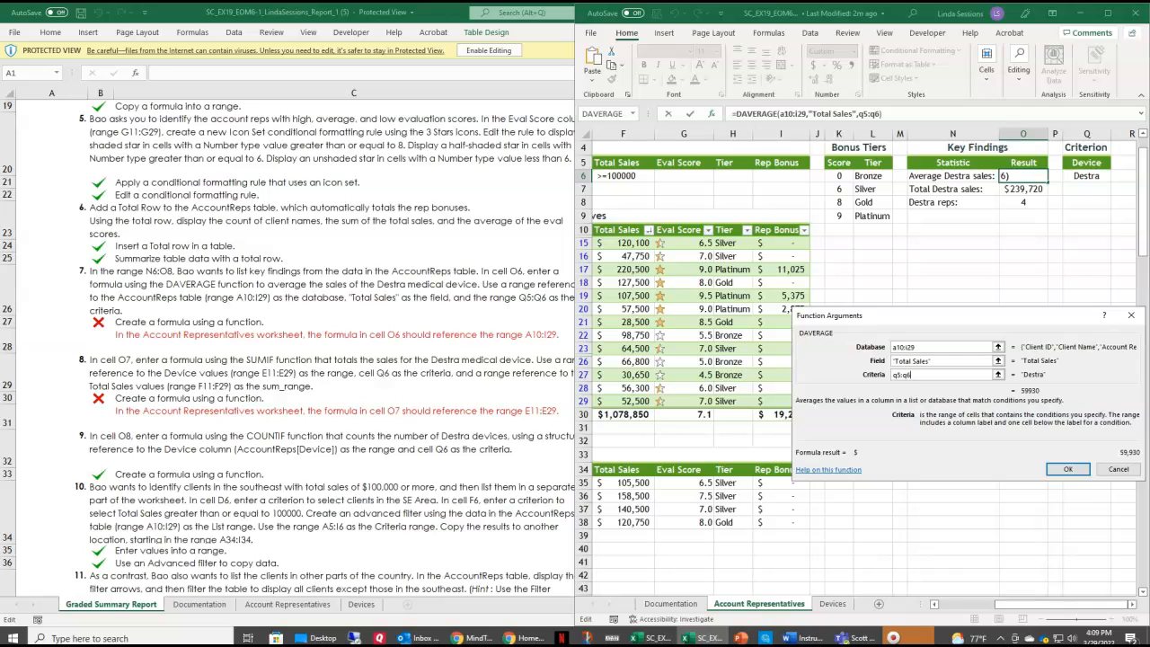
pyautogui.click(1069, 470)
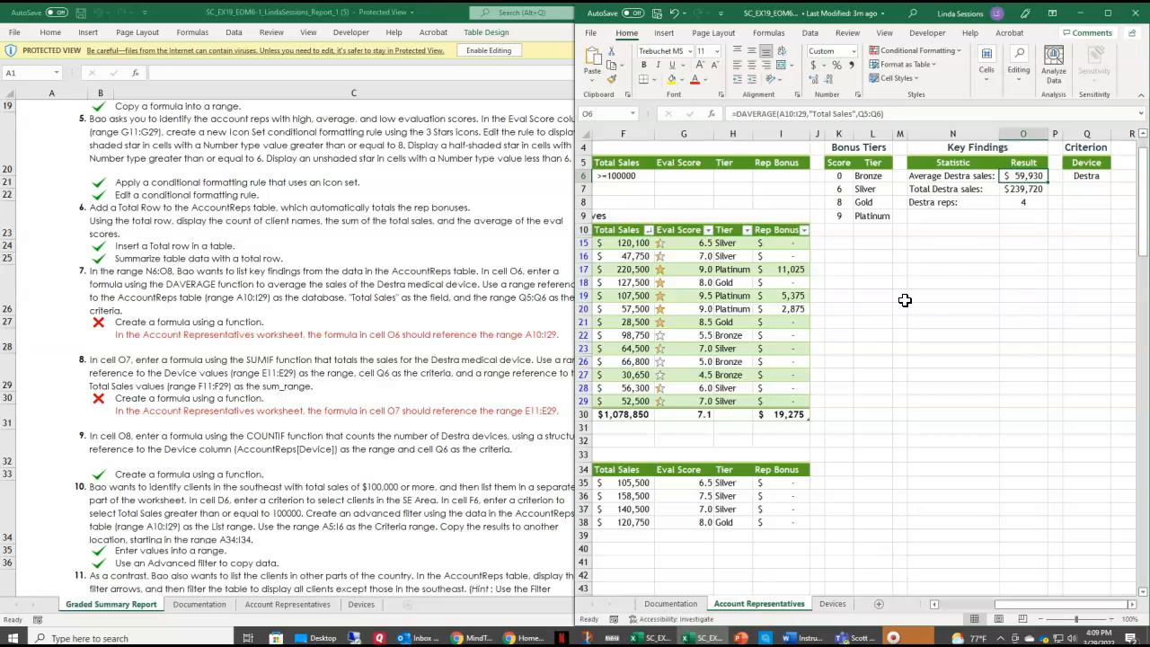
# - Clear the SUMIF formula from cell O7, the Total Destra sales result in Key Findings
pyautogui.click(1016, 191)
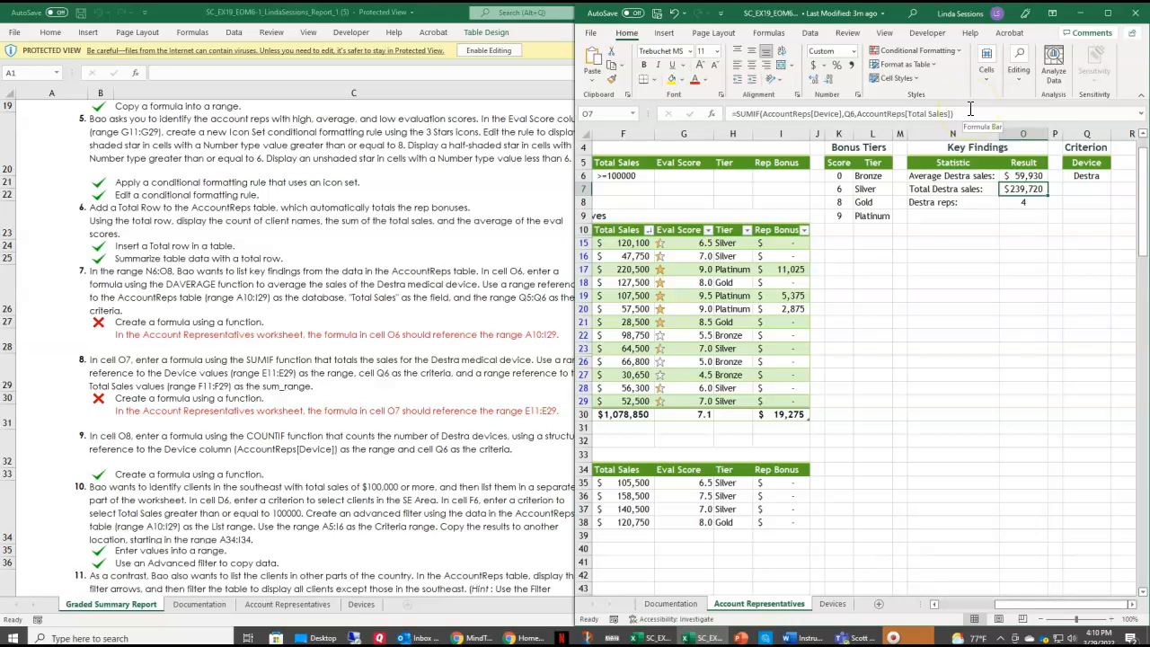
pyautogui.press('BackSpace')
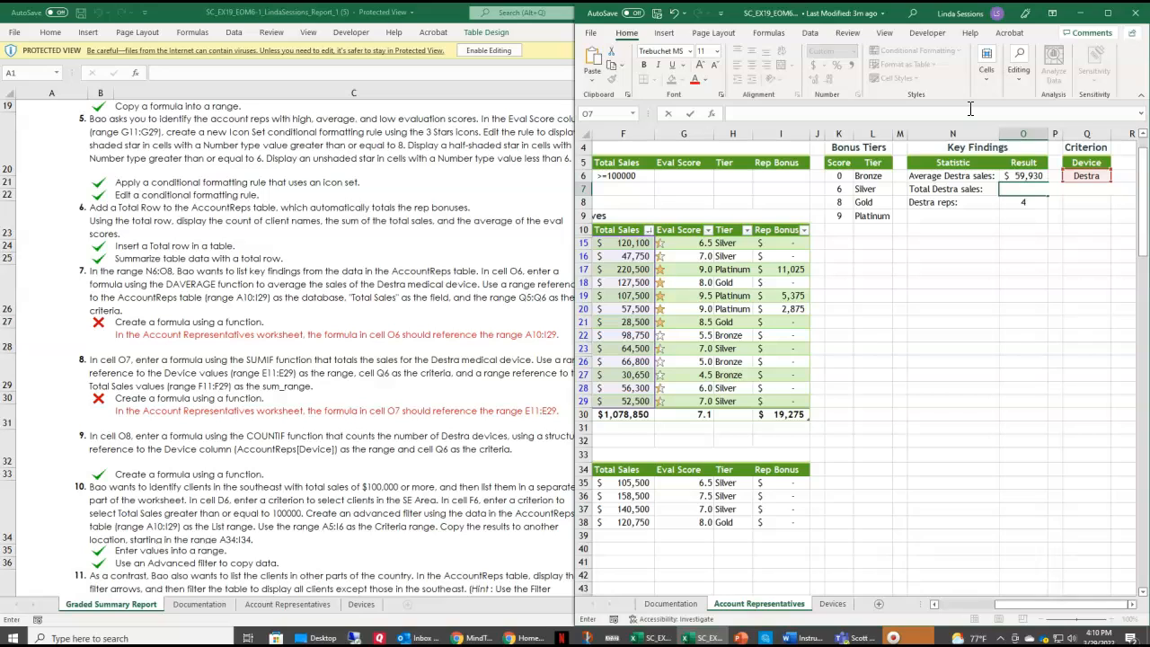
pyautogui.click(987, 293)
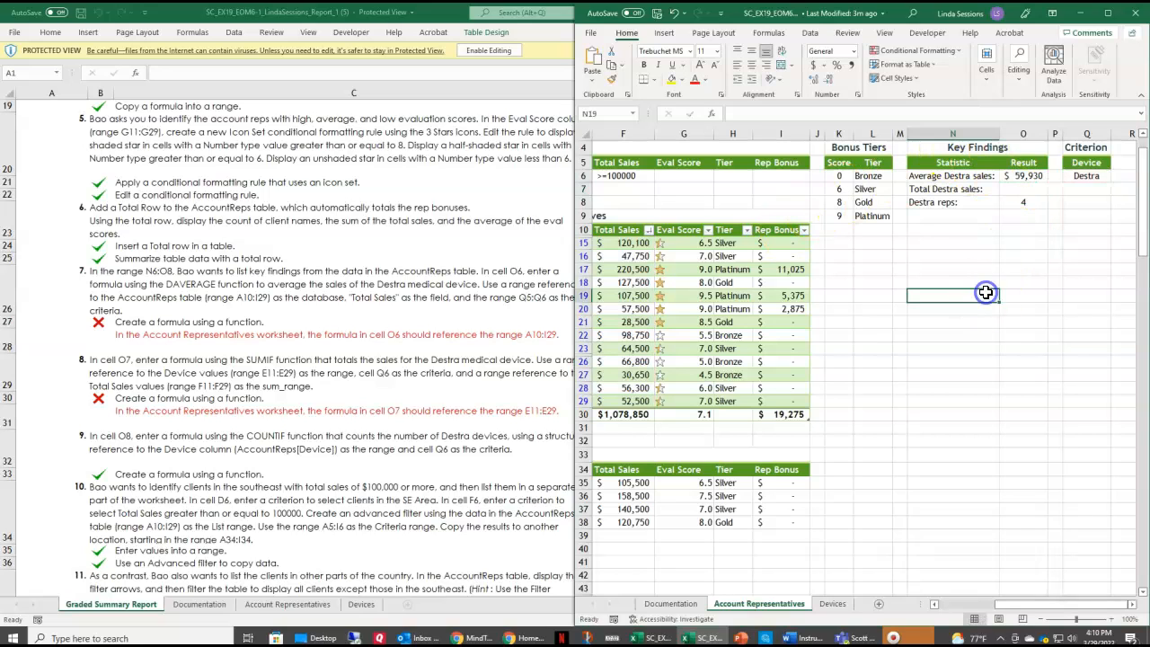
# - Start a SUMIF function in cell O7 with the Device values E11:E29 as the range
pyautogui.click(1023, 188)
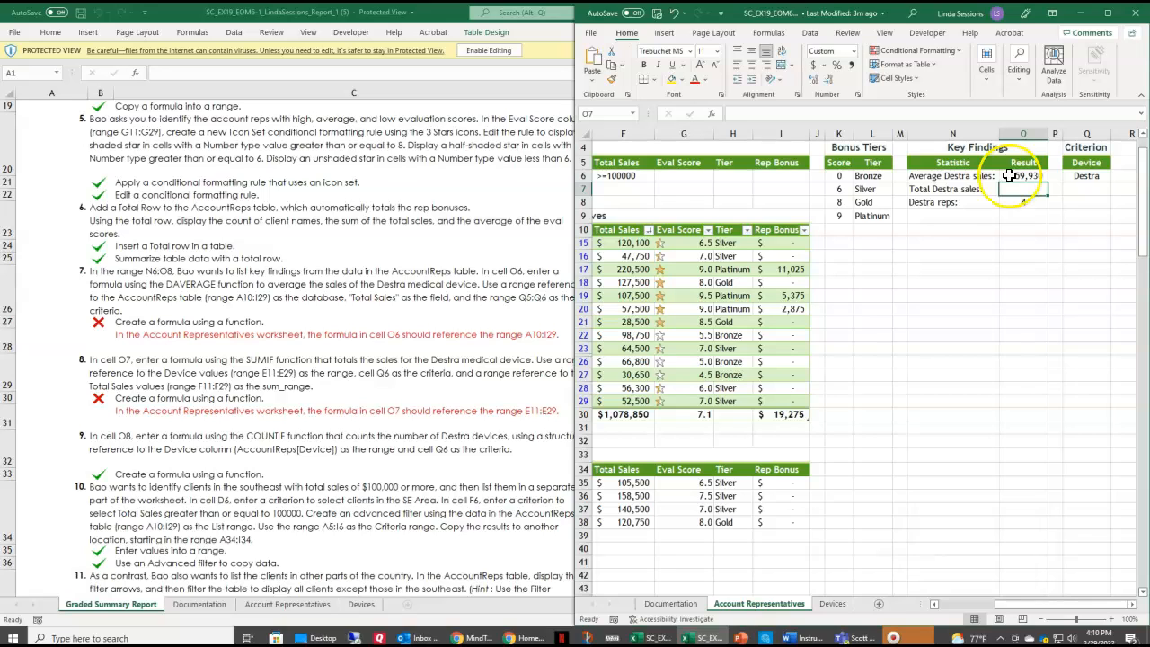
pyautogui.click(910, 23)
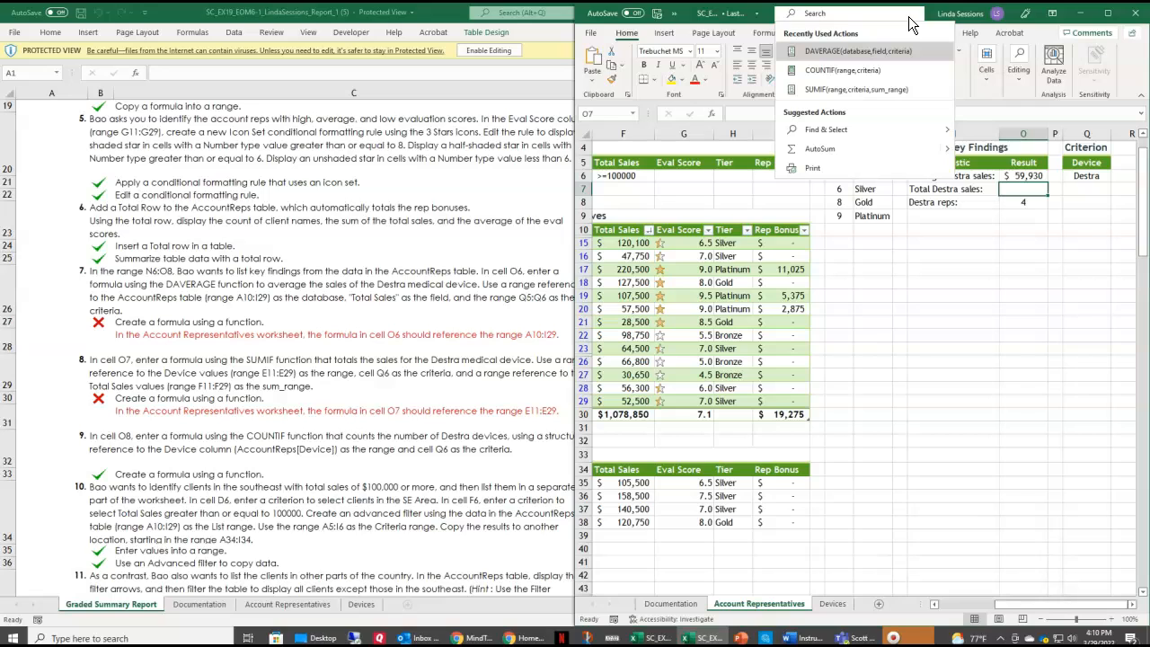
pyautogui.write('sumif')
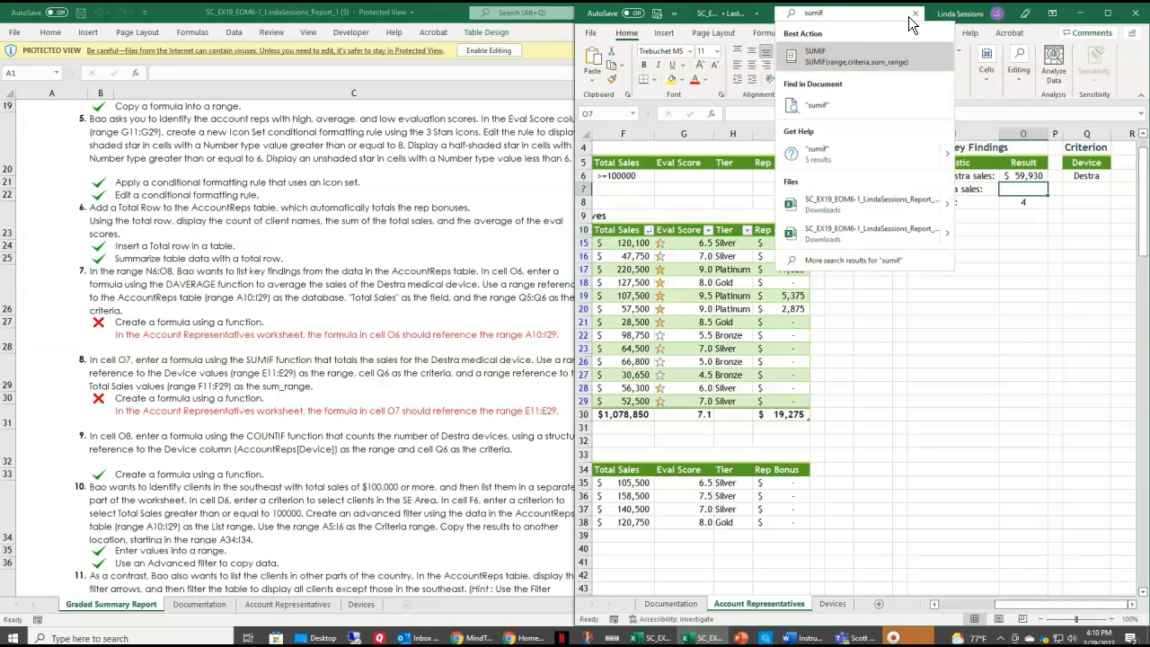
pyautogui.click(840, 59)
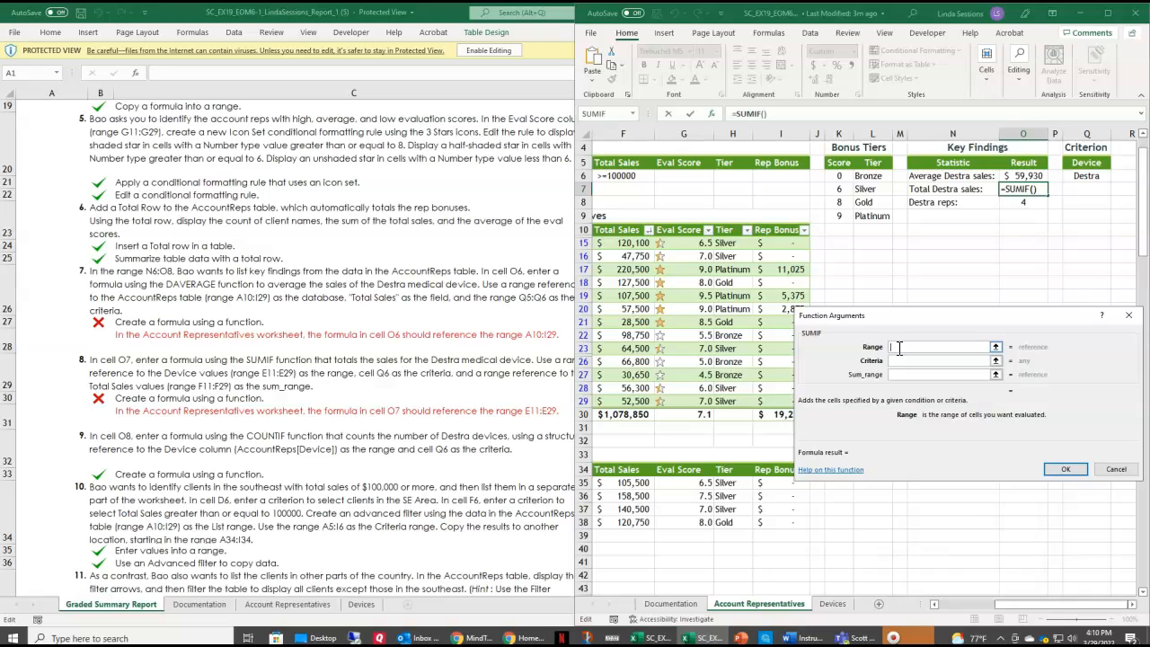
pyautogui.write('e11:ee29')
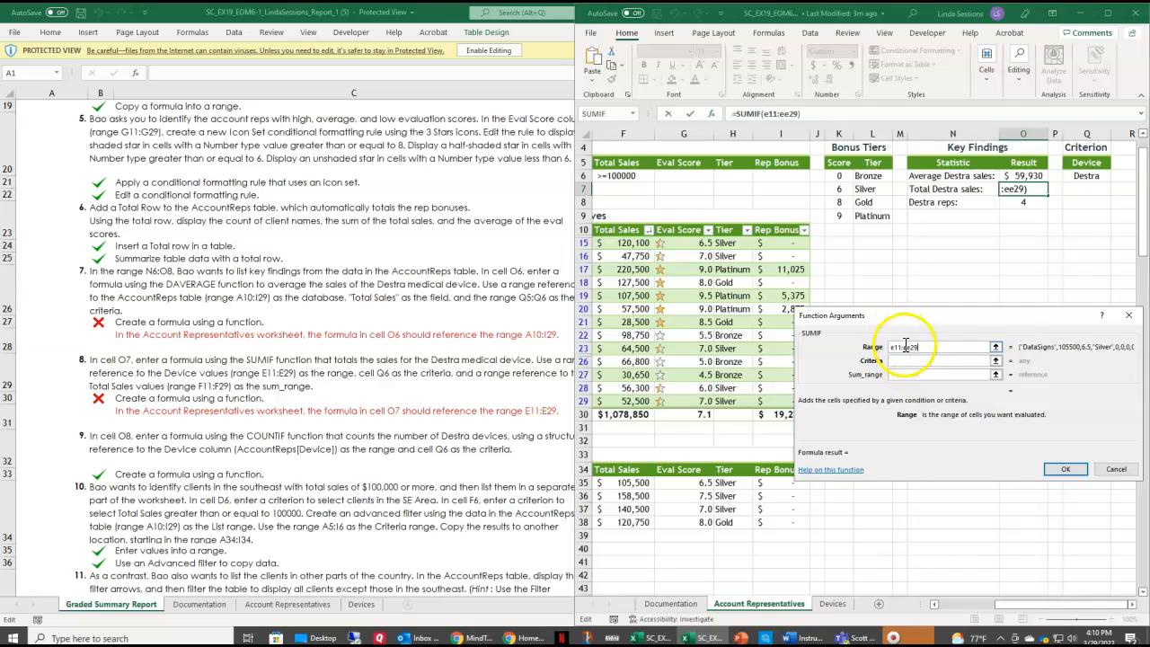
pyautogui.click(907, 347)
pyautogui.press('BackSpace')
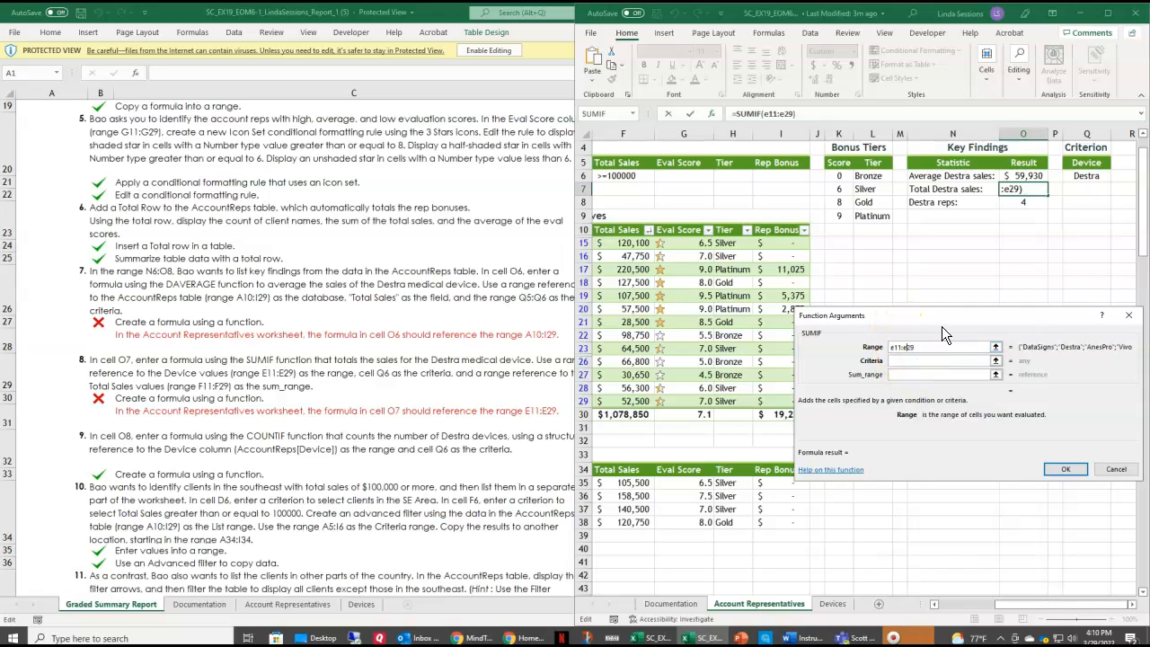
# - Complete the SUMIF formula in O7 with cell Q6 as the criteria and F11:F29 as the sum range
pyautogui.click(910, 362)
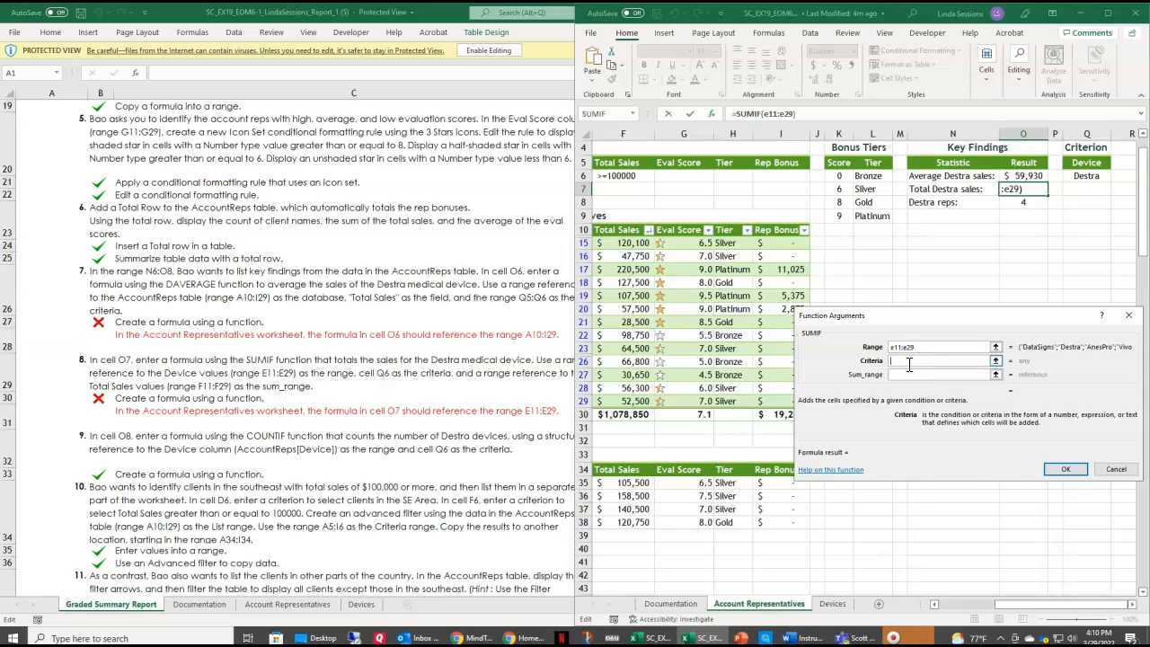
pyautogui.write('q6')
pyautogui.click(899, 375)
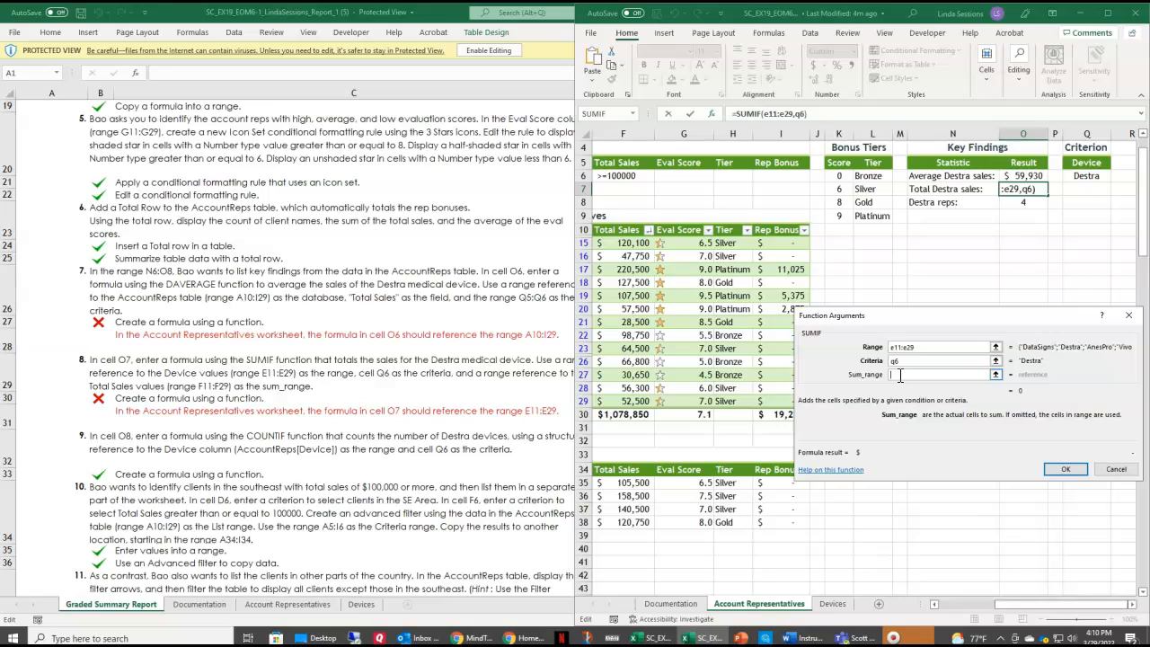
pyautogui.write('f11:f29')
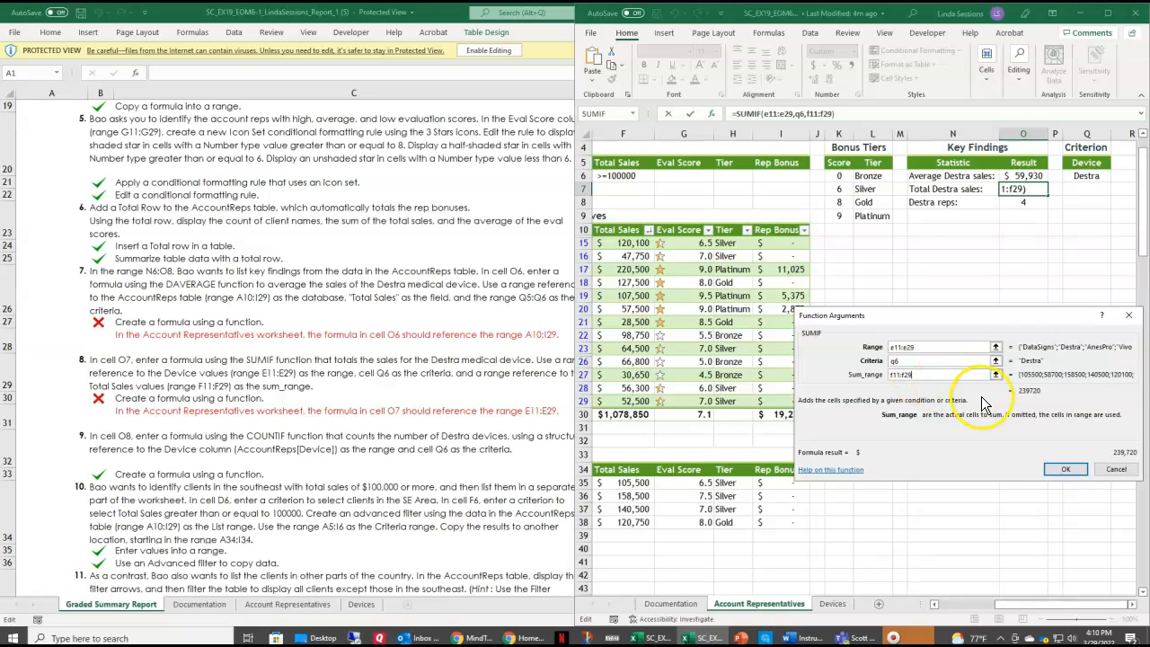
pyautogui.click(1069, 471)
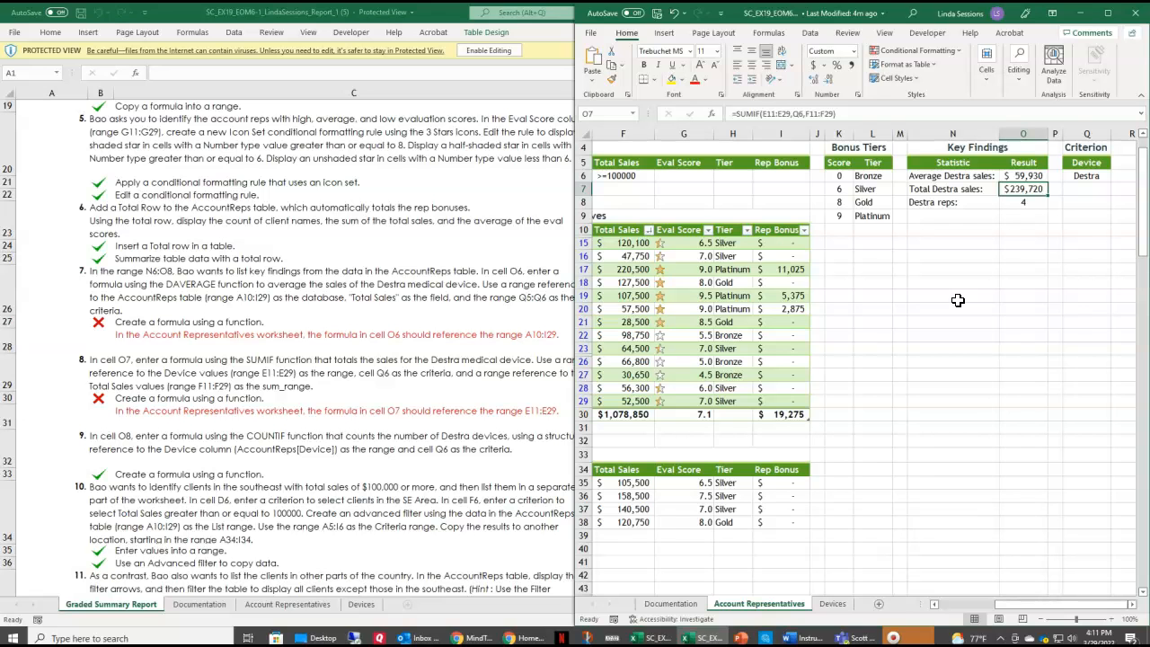
# - Close the graded report, and save and close the corrected project workbook
pyautogui.click(451, 404)
pyautogui.scroll(-2, 451, 400)
pyautogui.scroll(2, 513, 392)
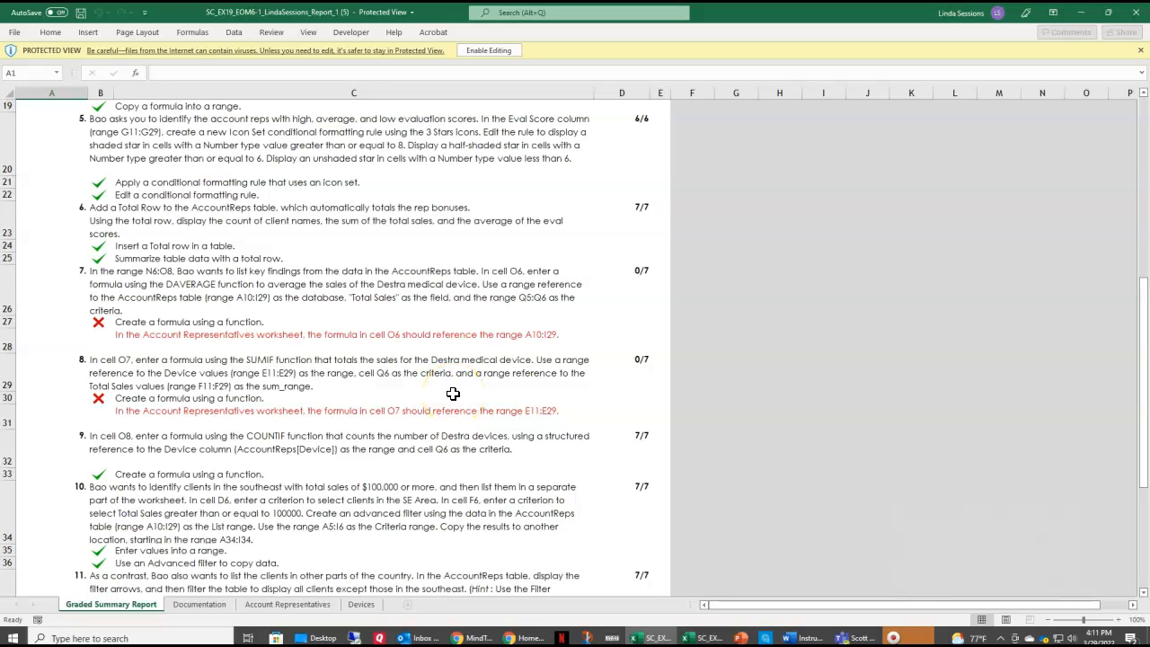
pyautogui.click(1139, 16)
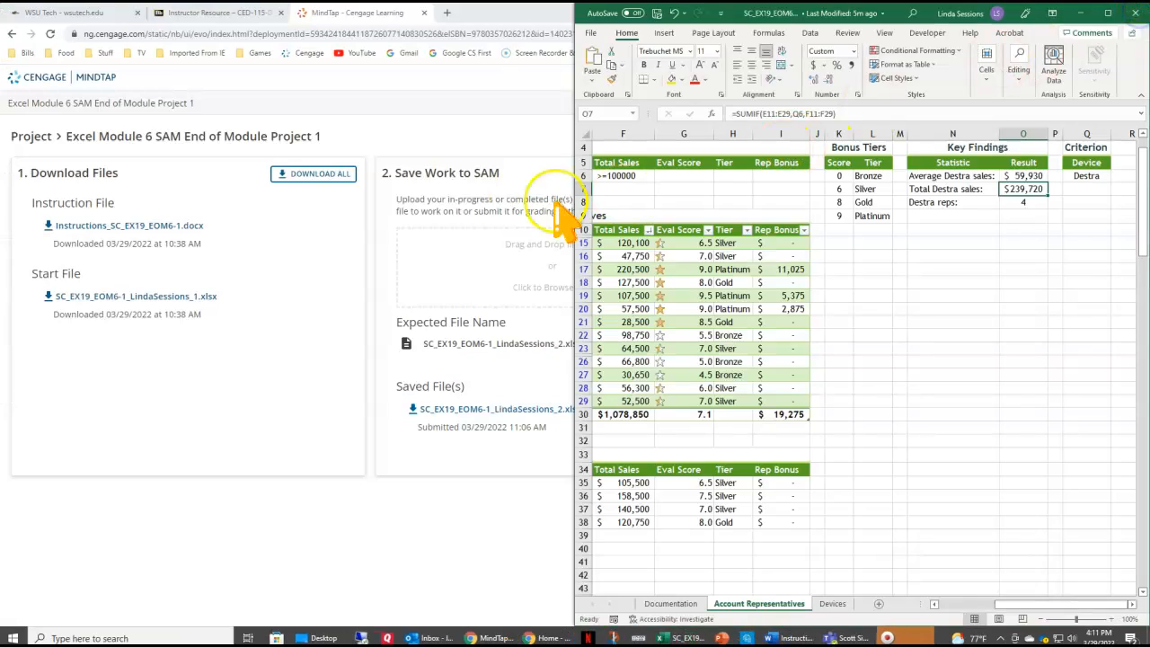
pyautogui.click(657, 14)
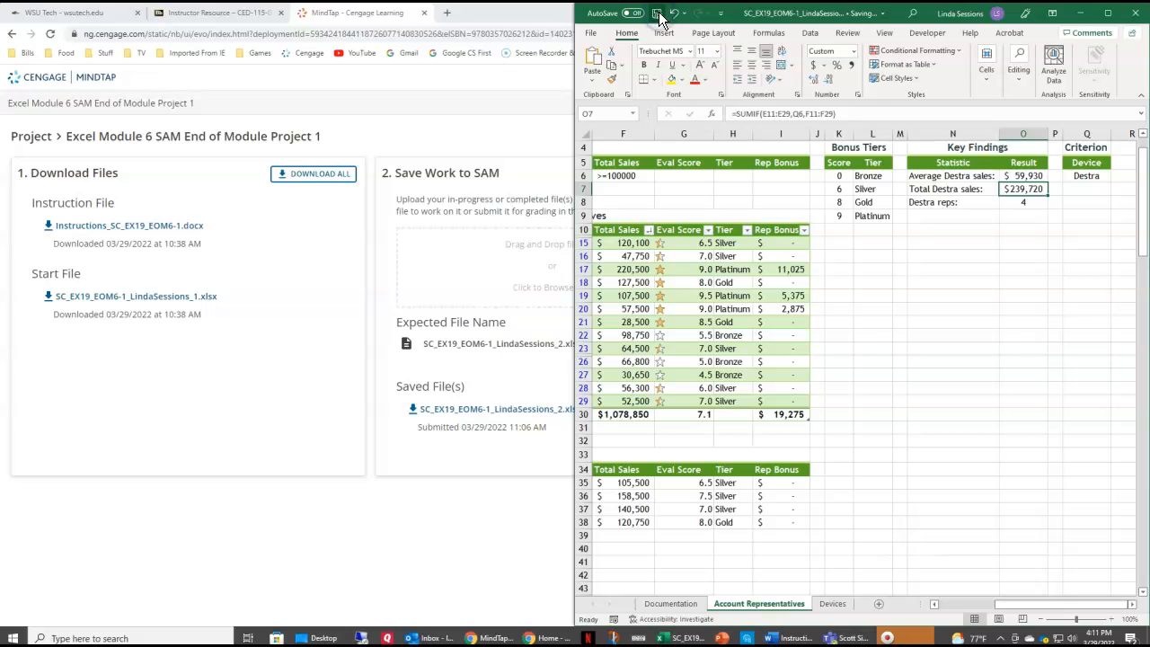
pyautogui.click(1131, 13)
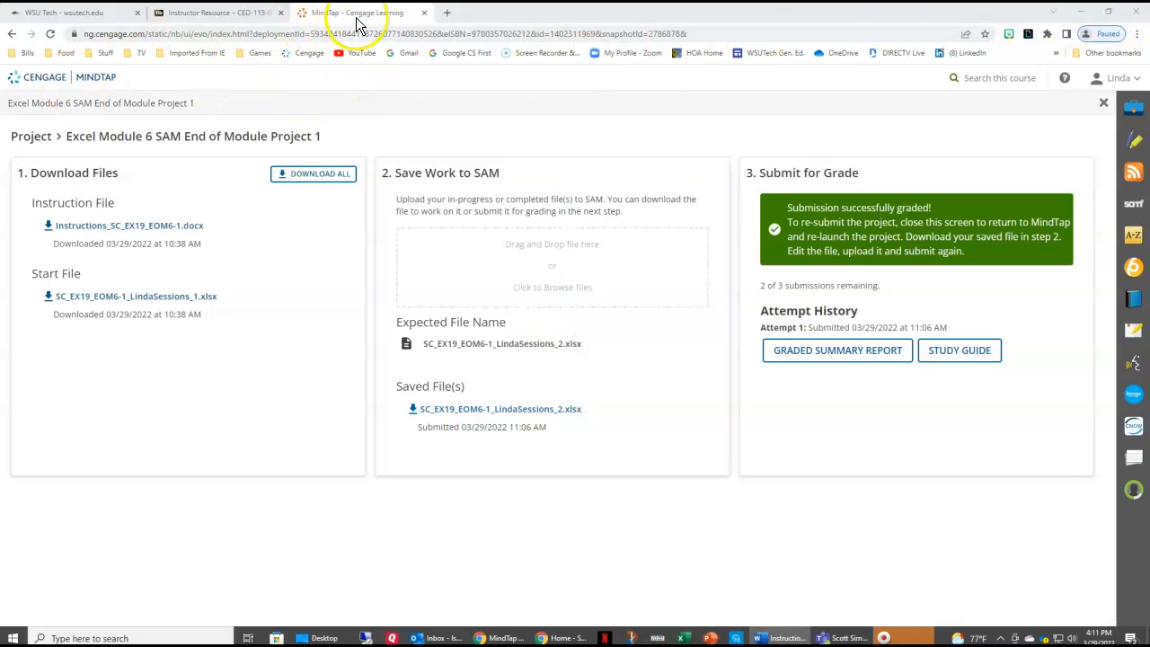
# - Close the project screen in MindTap to allow resubmission, and download the Graded Summary Report for Attempt 2
pyautogui.click(1097, 101)
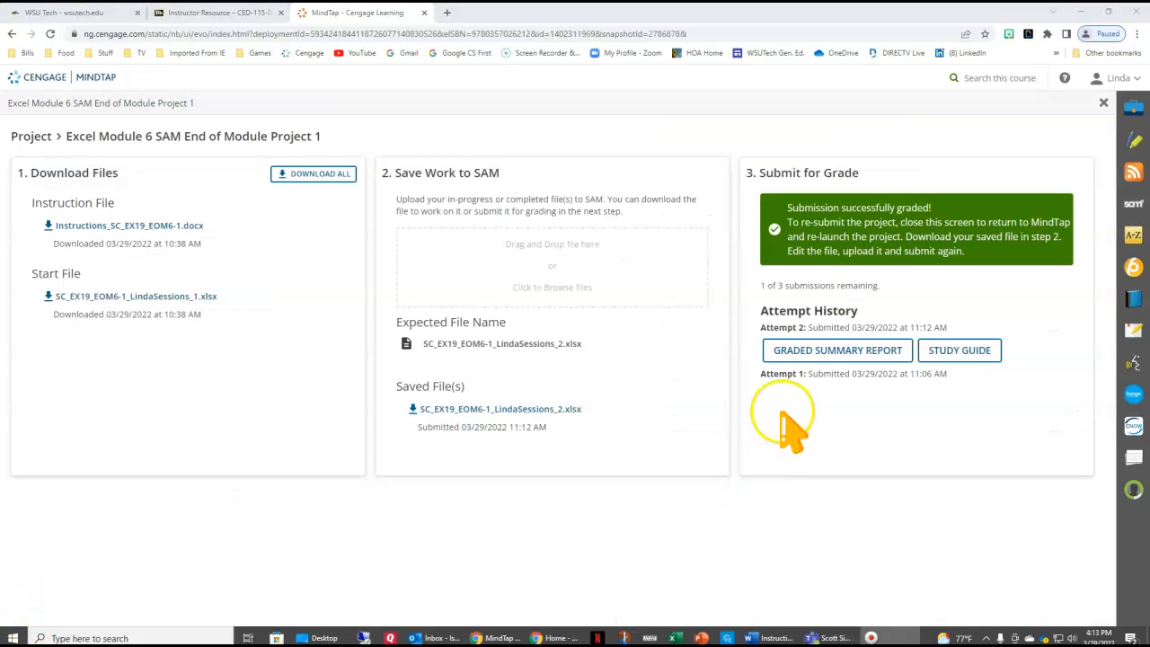
pyautogui.click(845, 350)
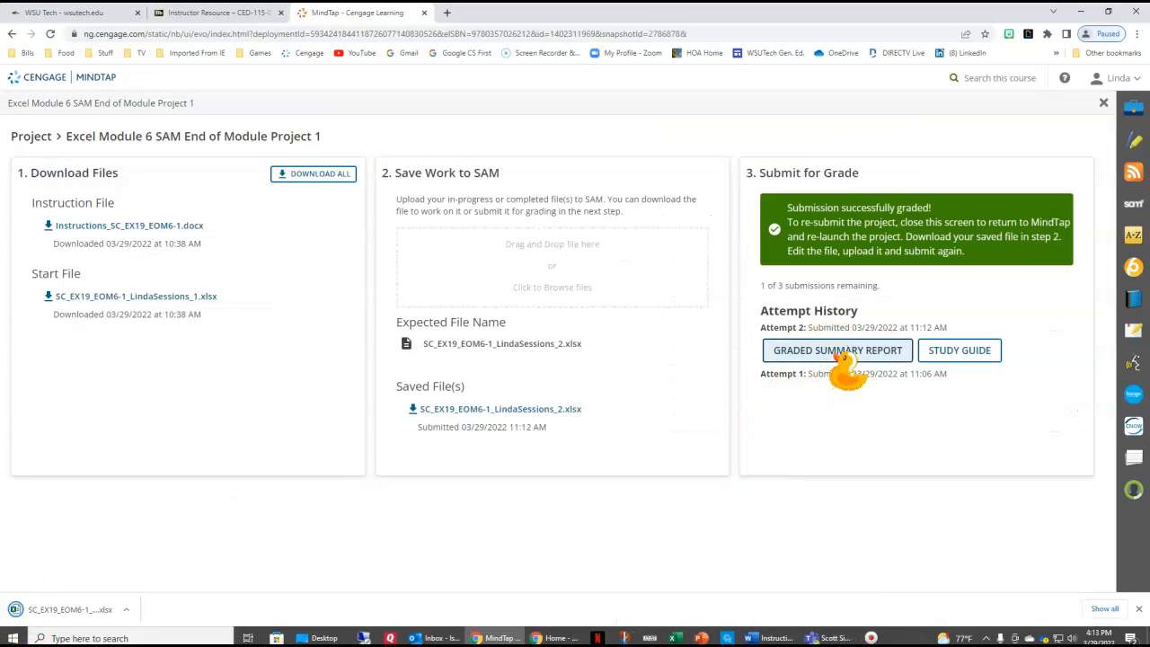